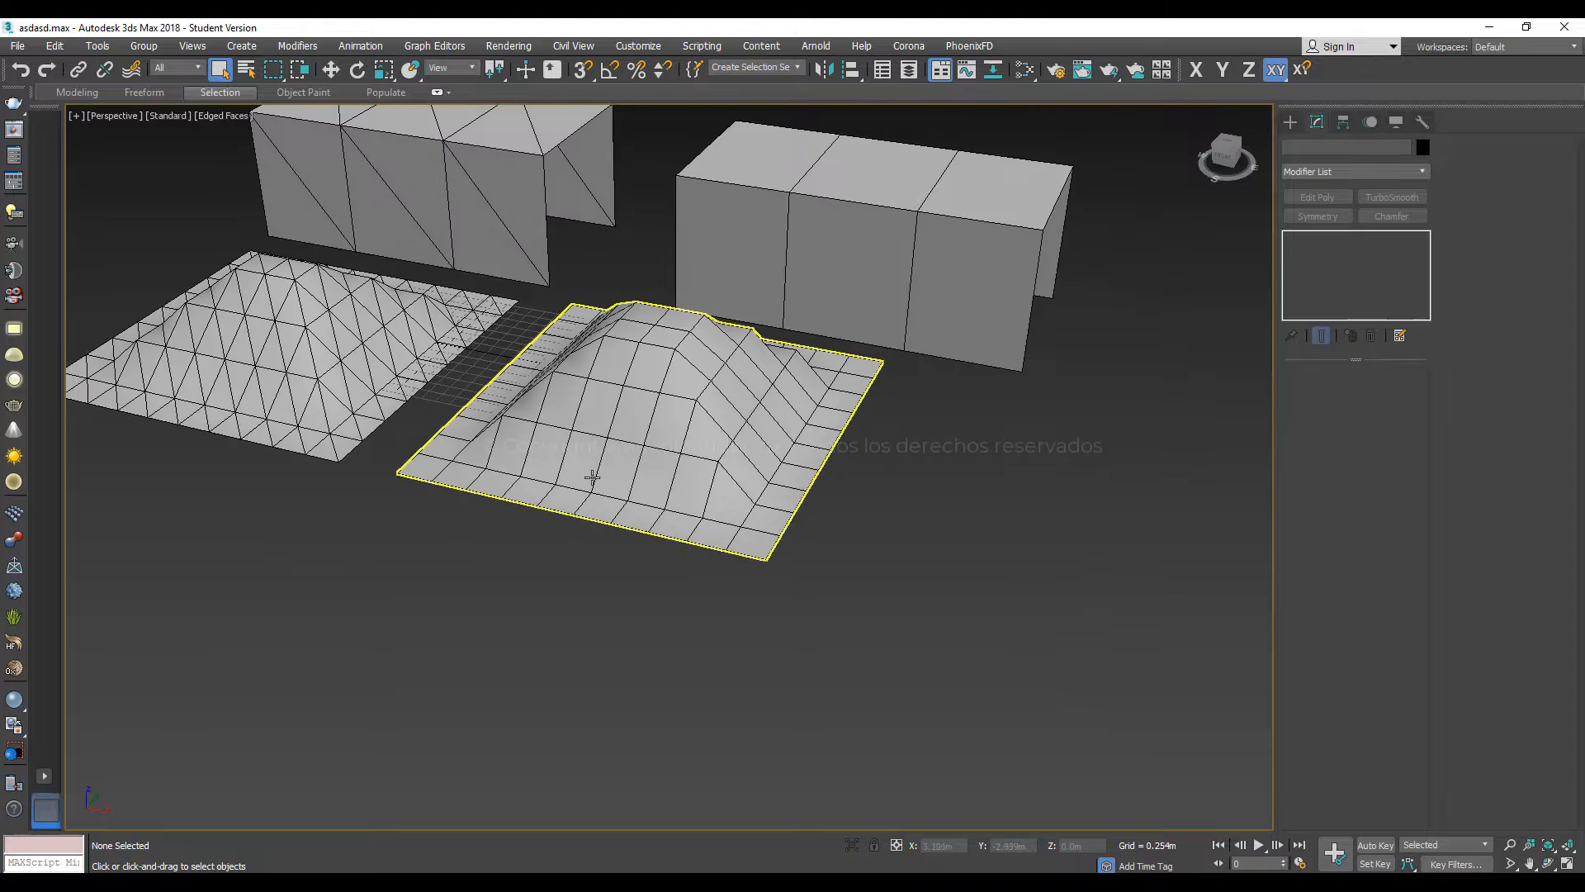
Select the hill-shaped plane that is built from four-sided faces
scroll(780, 484, "up", 3)
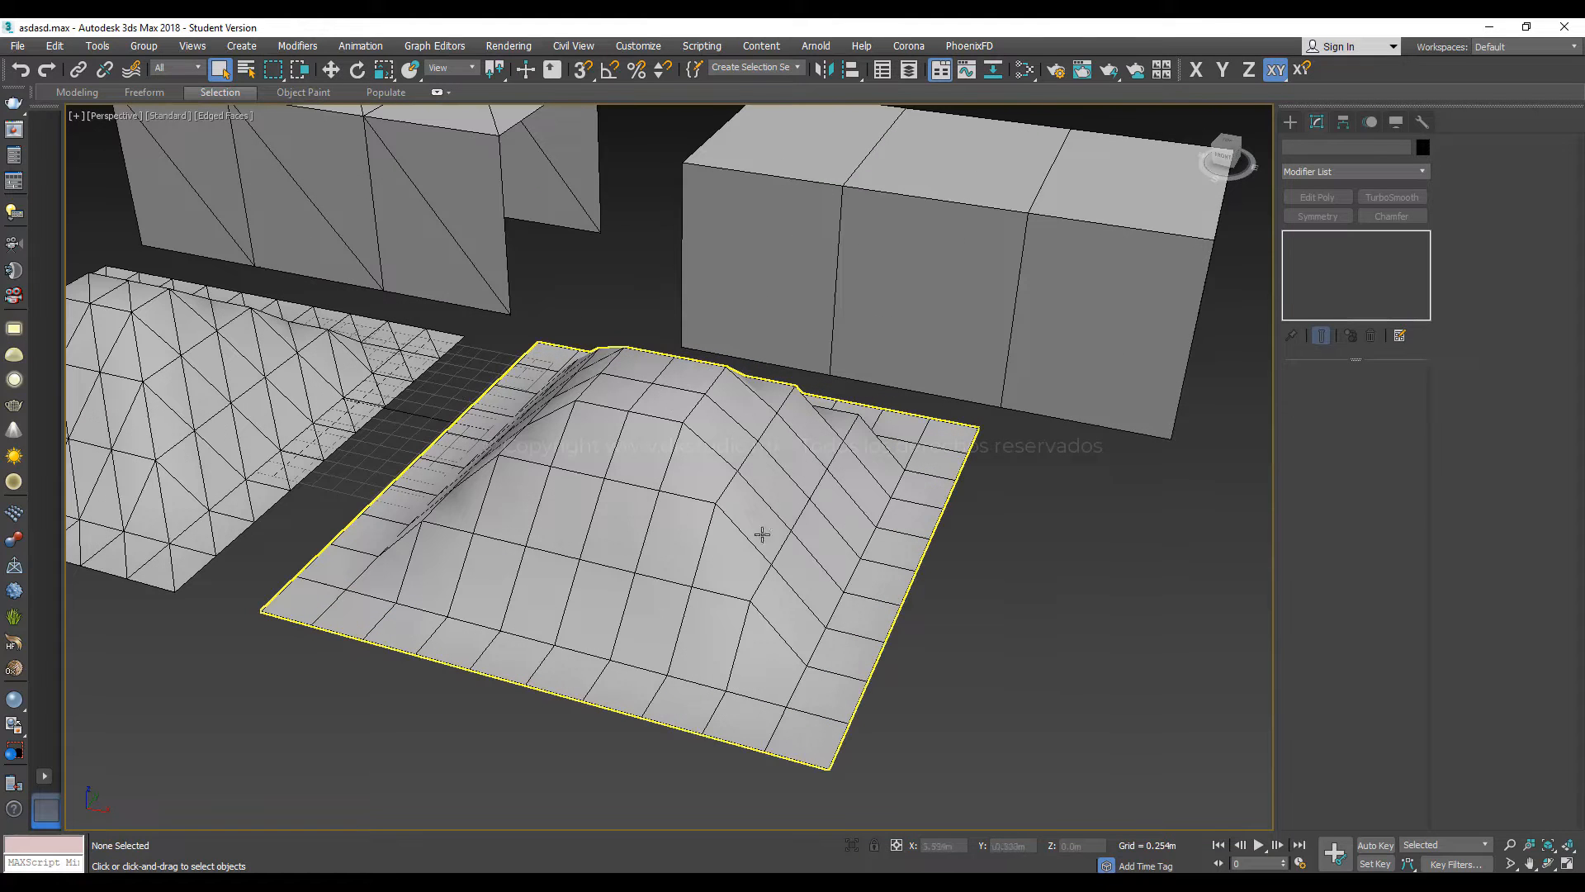
left_click(716, 554)
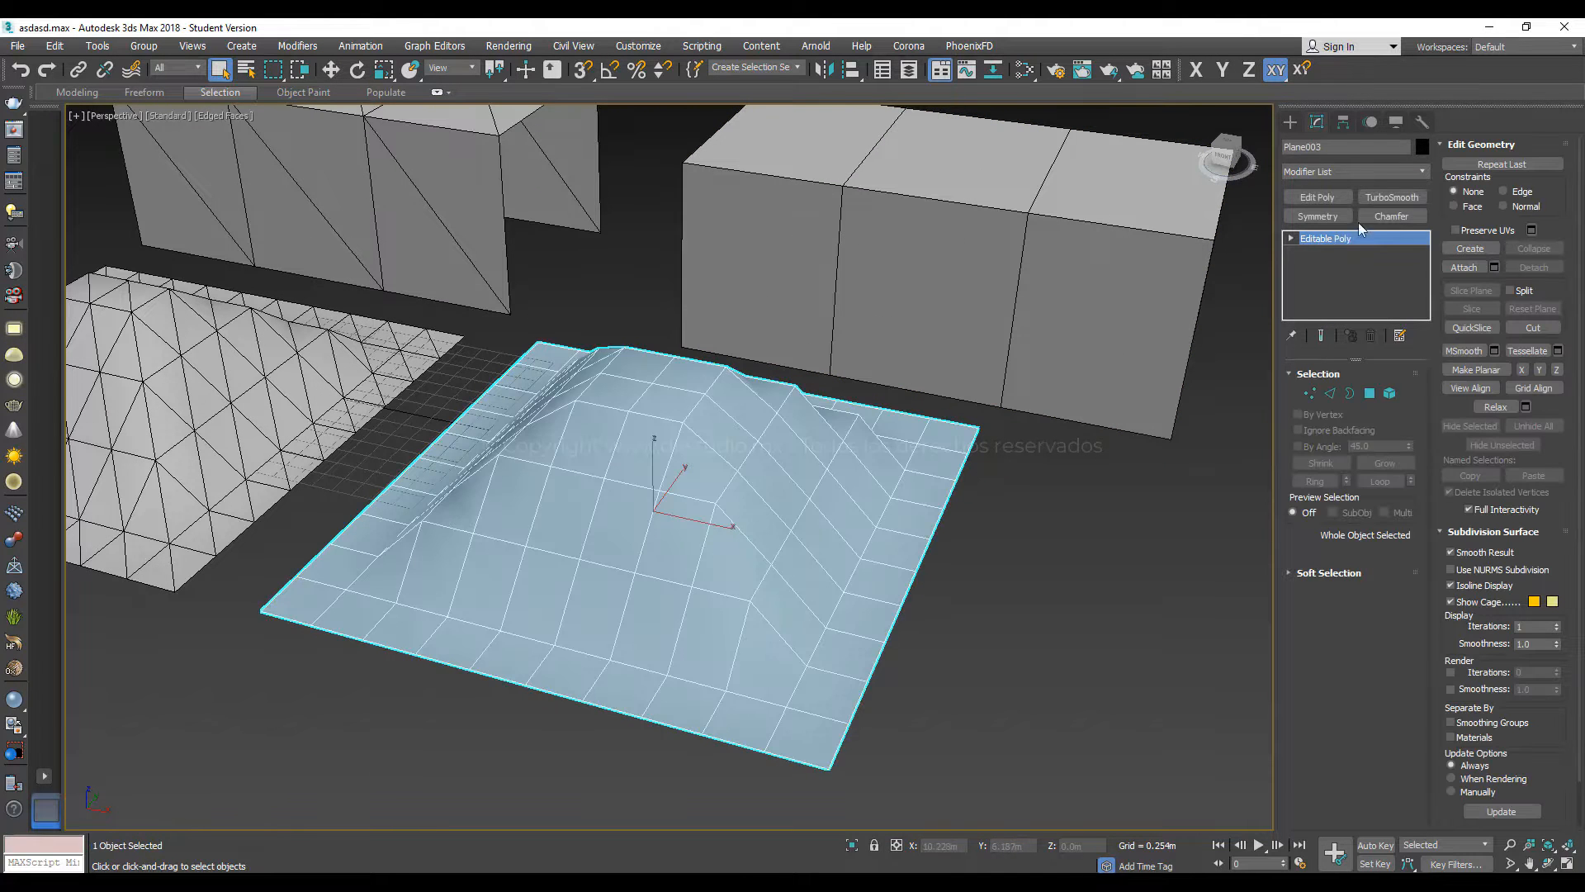
scroll(719, 549, "down", 5)
scroll(754, 577, "up", 4)
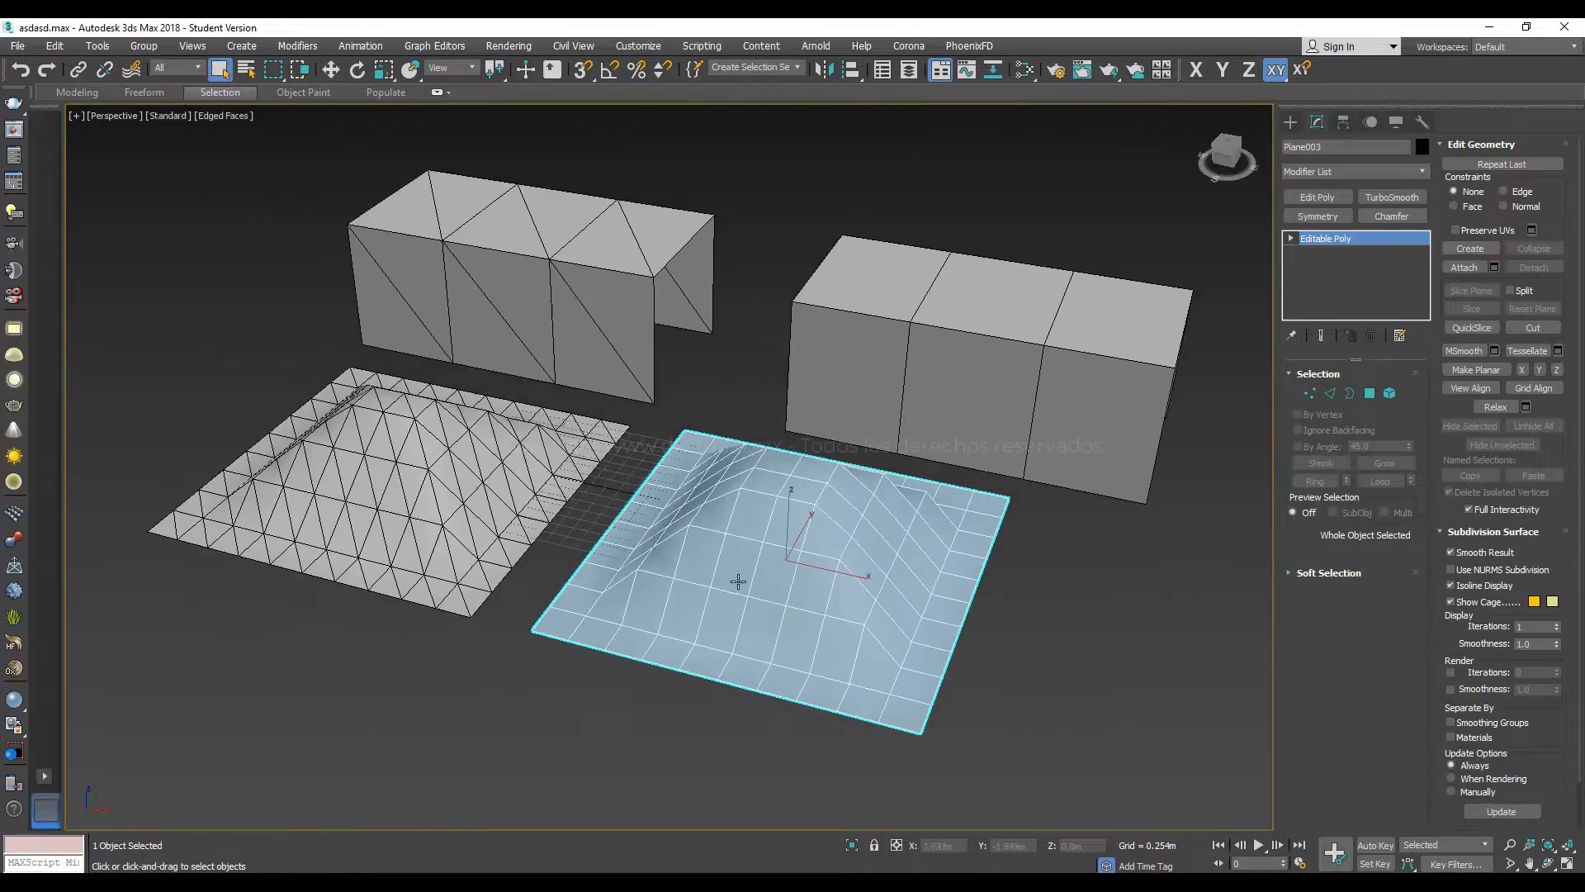
Examine the triangulated open box from several angles, comparing its diagonal edges with the quad box behind it
middle_click_drag(586, 476, 718, 558, "alt")
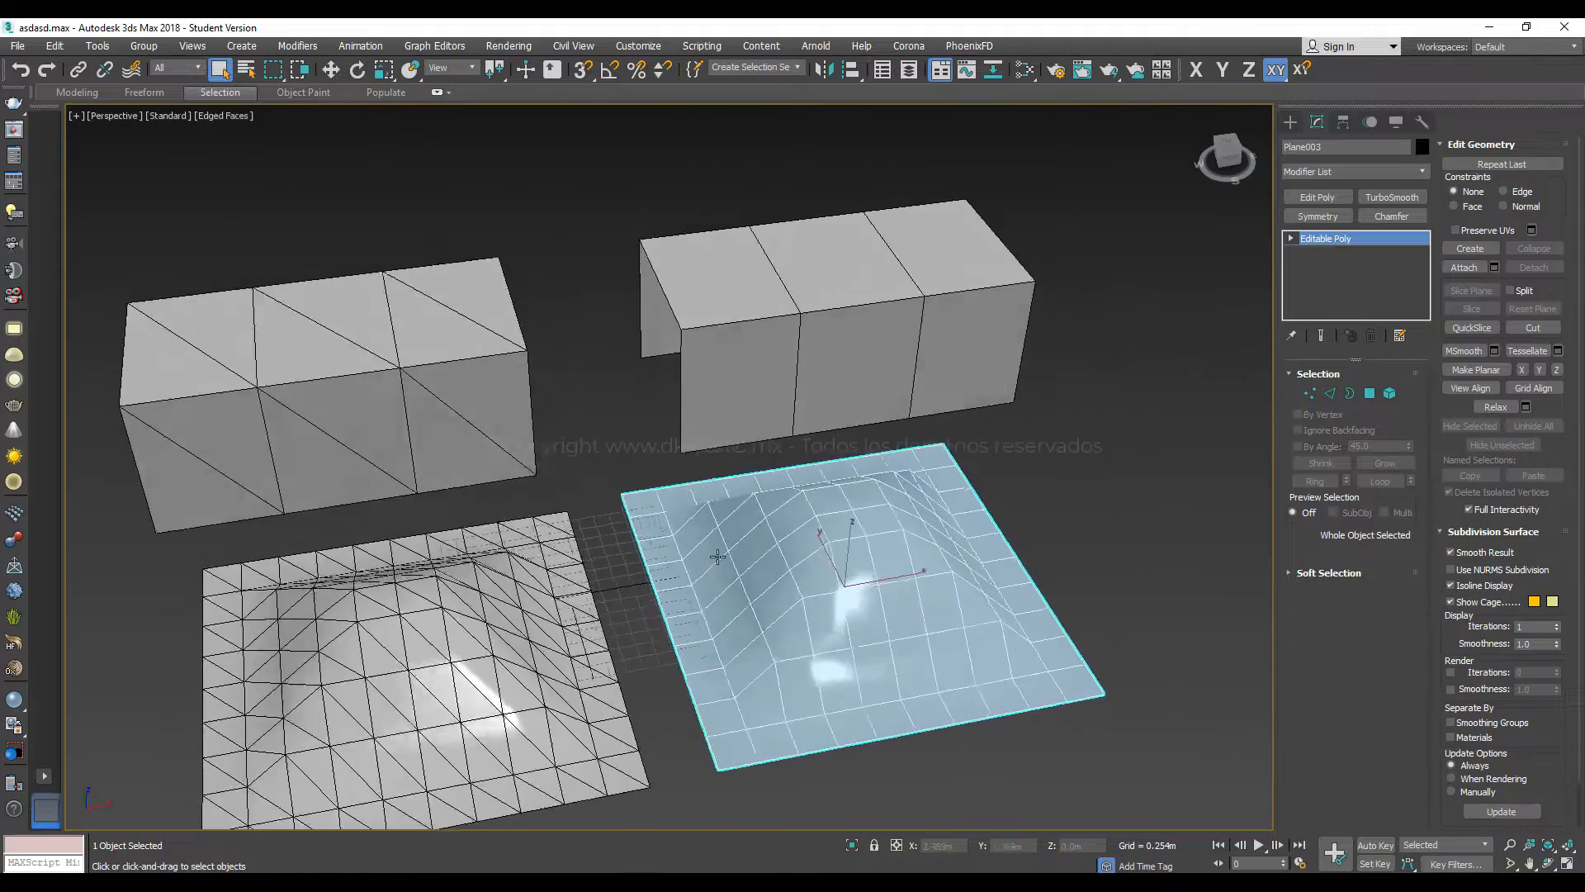
middle_click_drag(458, 413, 896, 532)
scroll(712, 489, "up", 4)
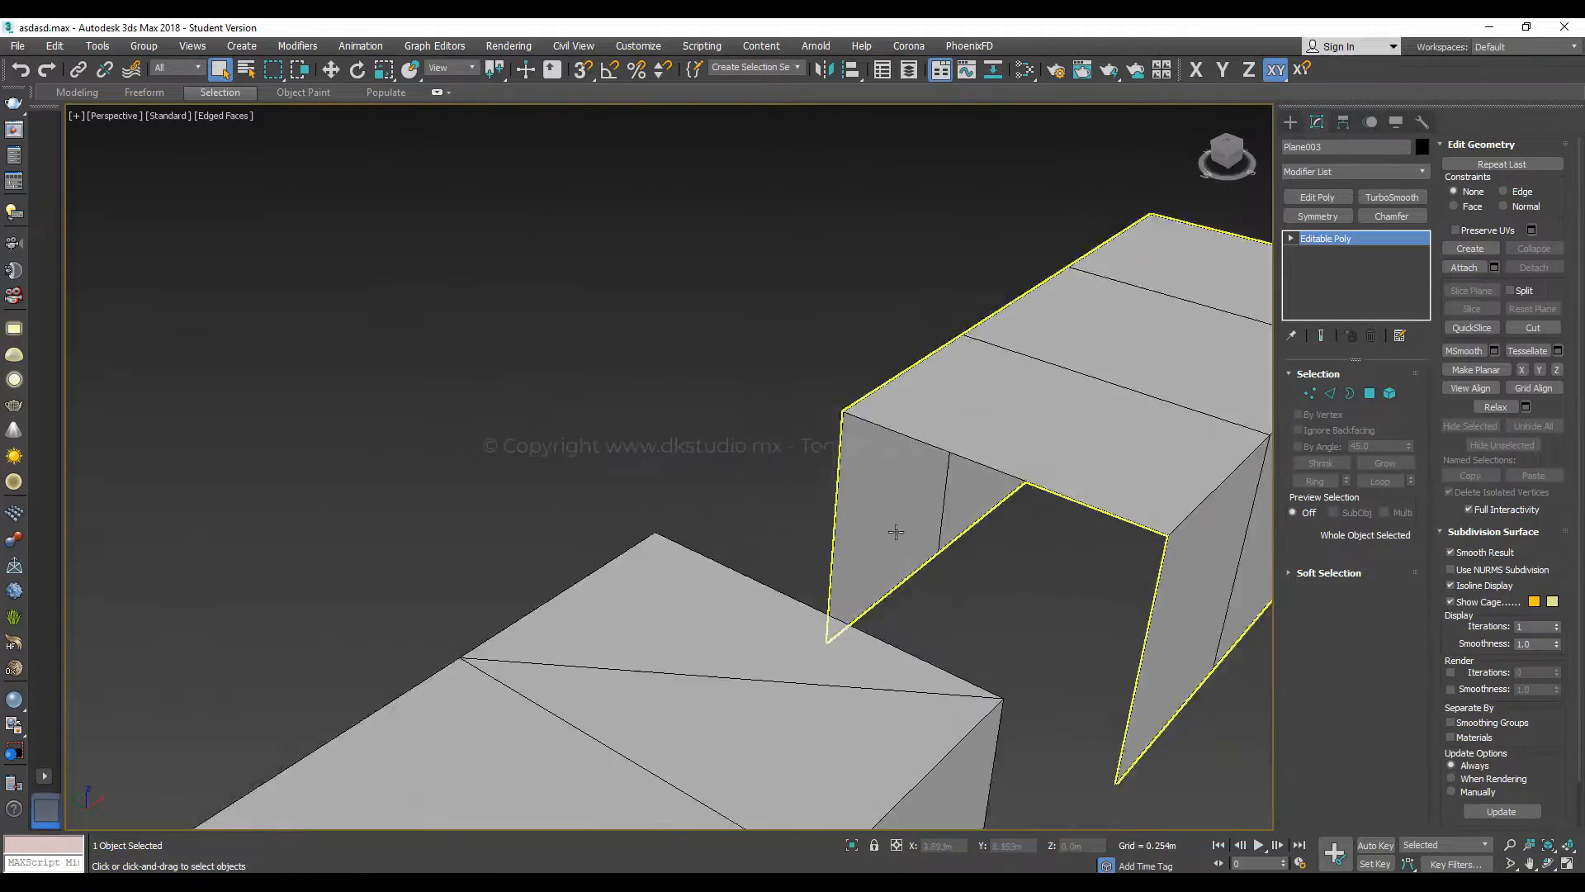
scroll(895, 531, "down", 4)
middle_click_drag(838, 661, 899, 455)
middle_click_drag(801, 593, 843, 464, "alt")
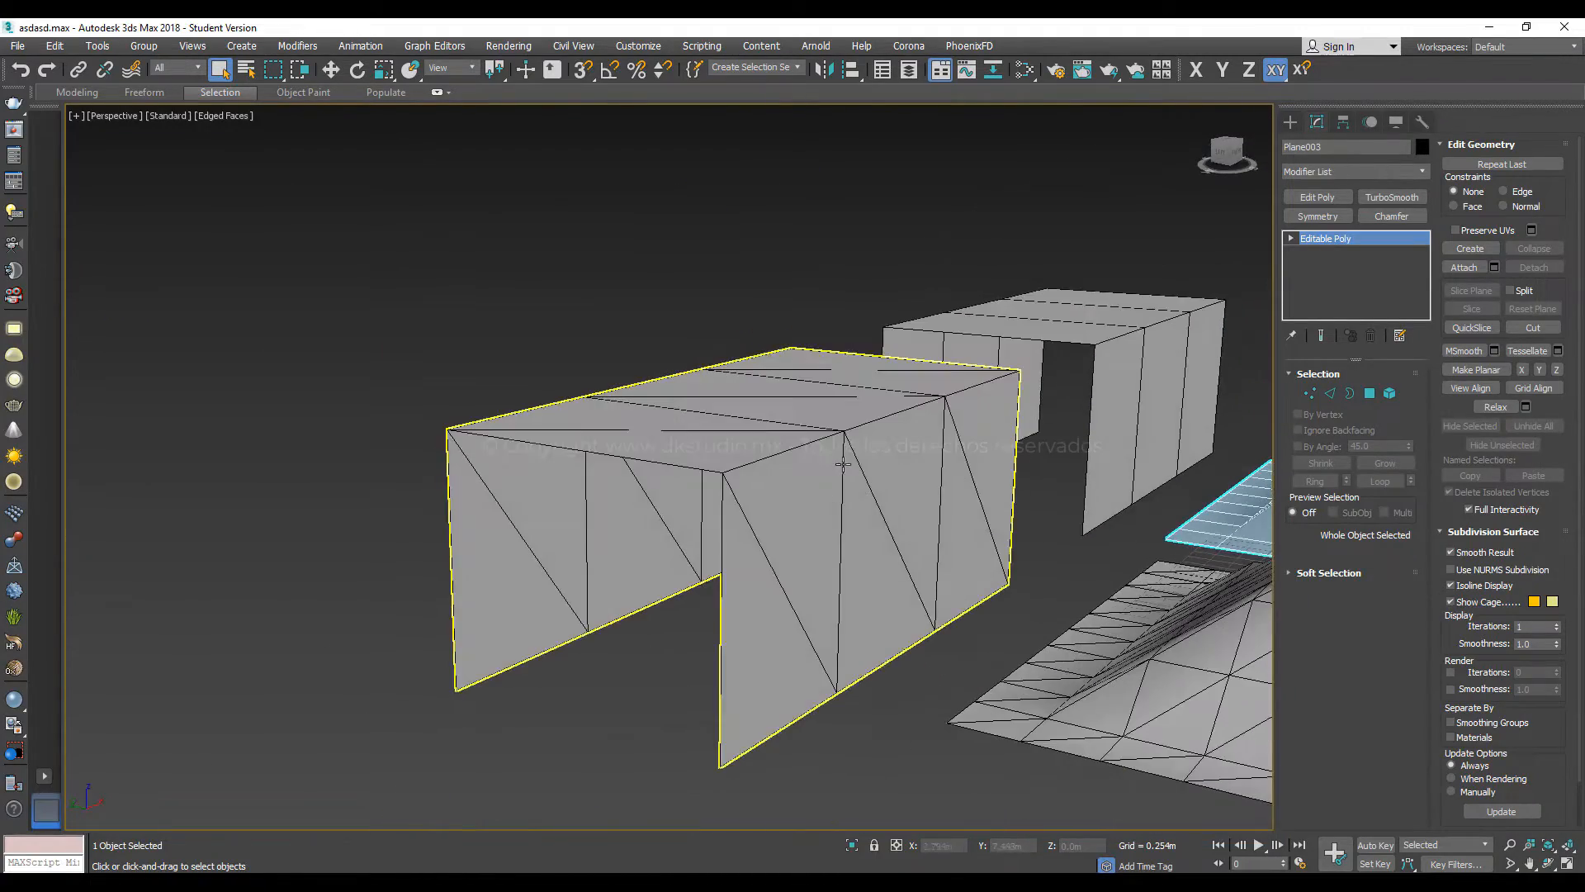
middle_click_drag(840, 543, 859, 462, "alt")
scroll(746, 462, "up", 3)
middle_click_drag(1062, 576, 813, 450)
scroll(903, 531, "down", 2)
middle_click_drag(903, 531, 698, 431)
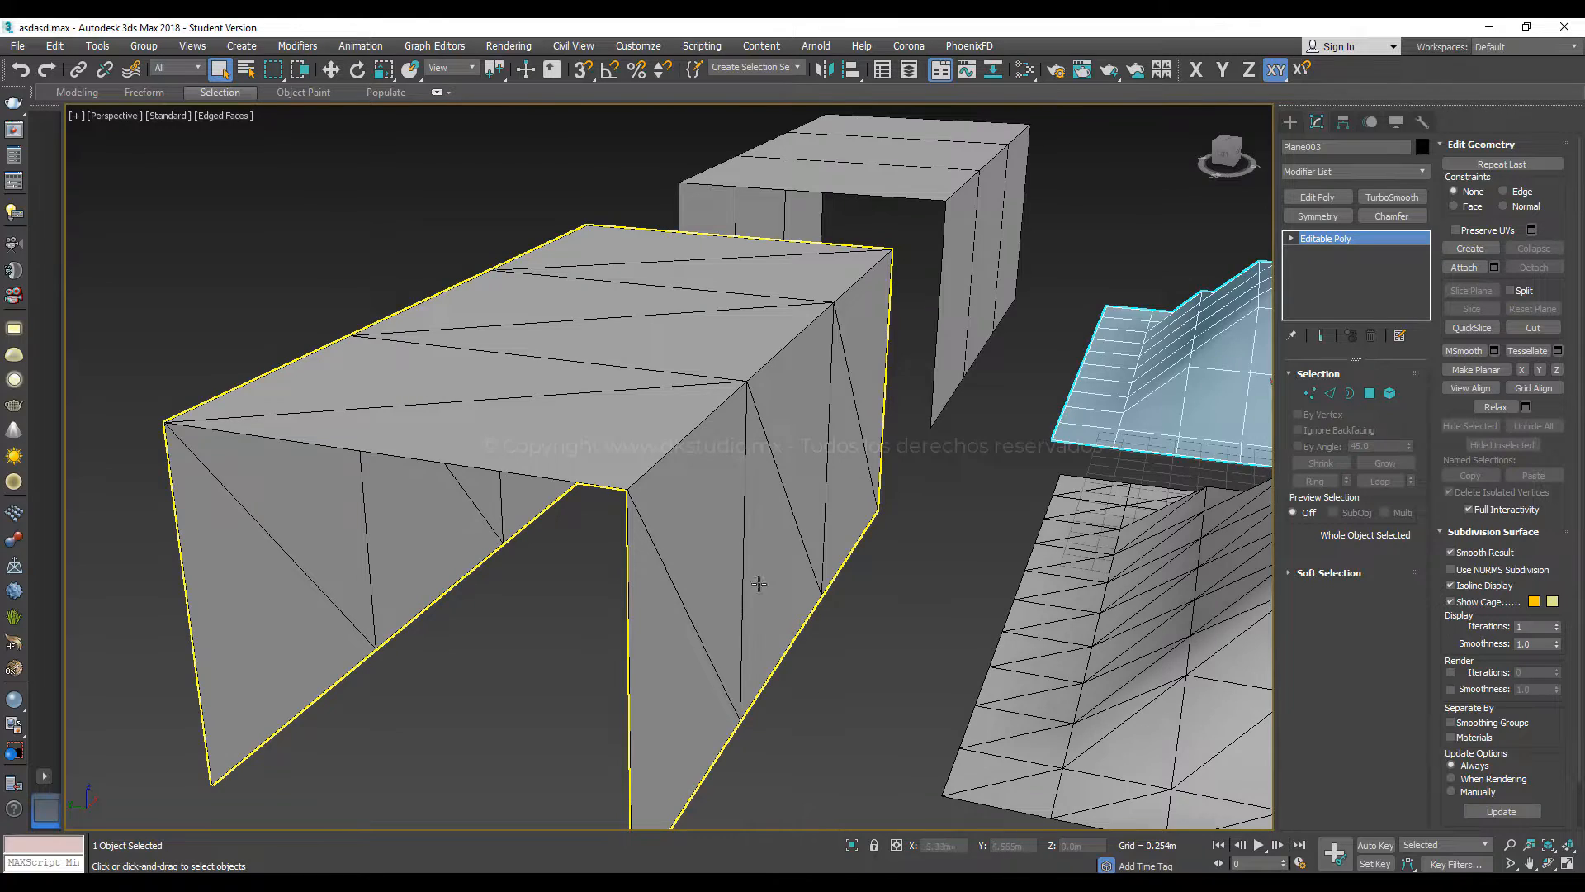
middle_click_drag(759, 584, 648, 516, "alt")
scroll(556, 460, "up", 2)
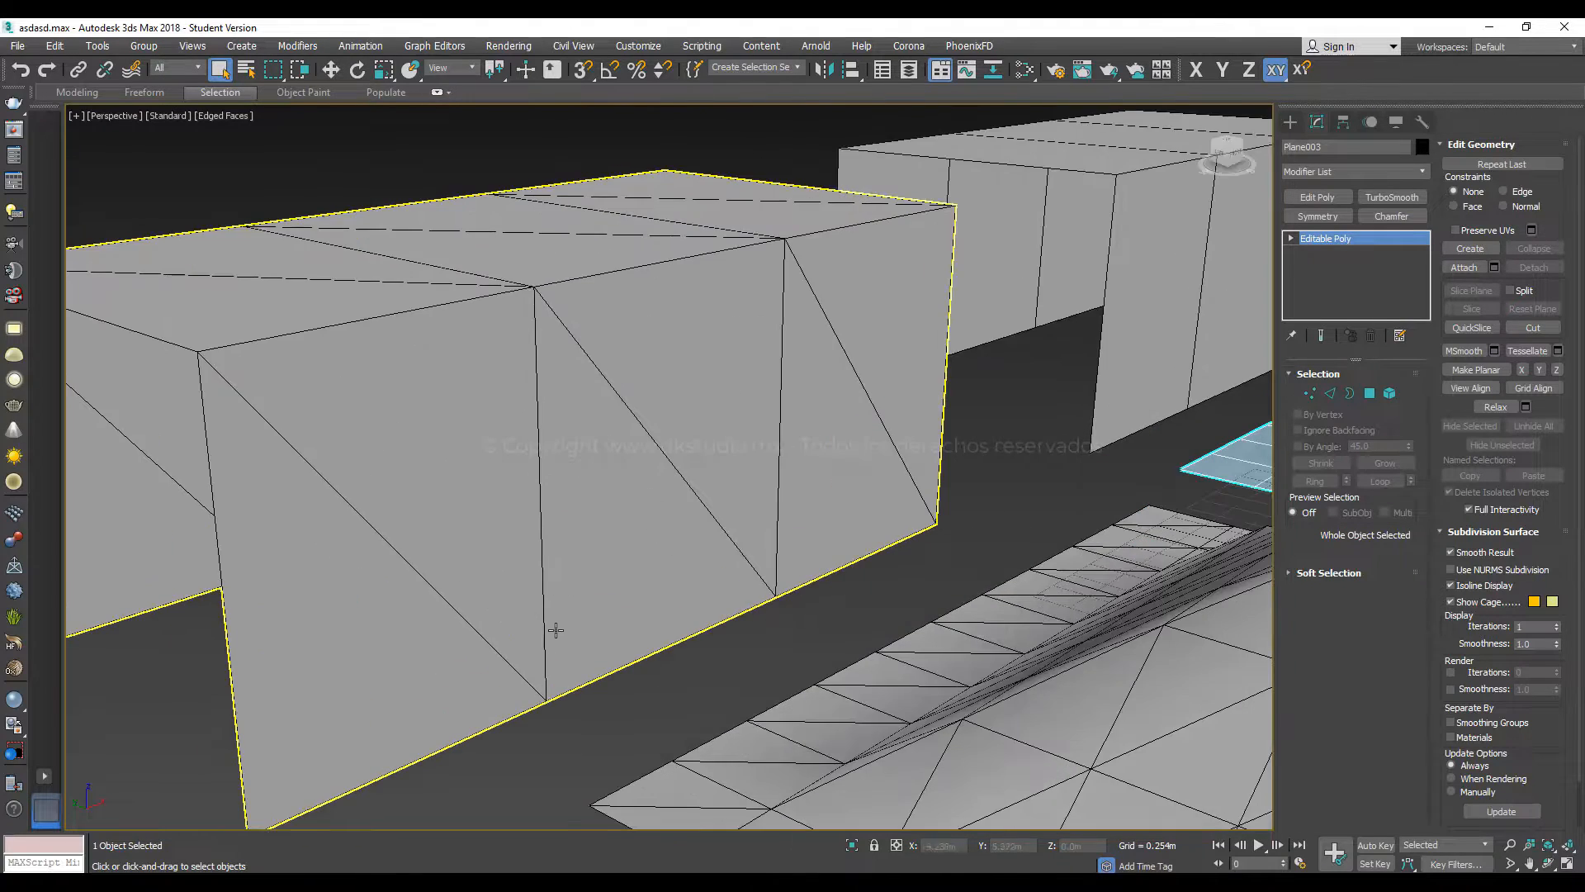
scroll(578, 512, "down", 5)
scroll(588, 516, "up", 3)
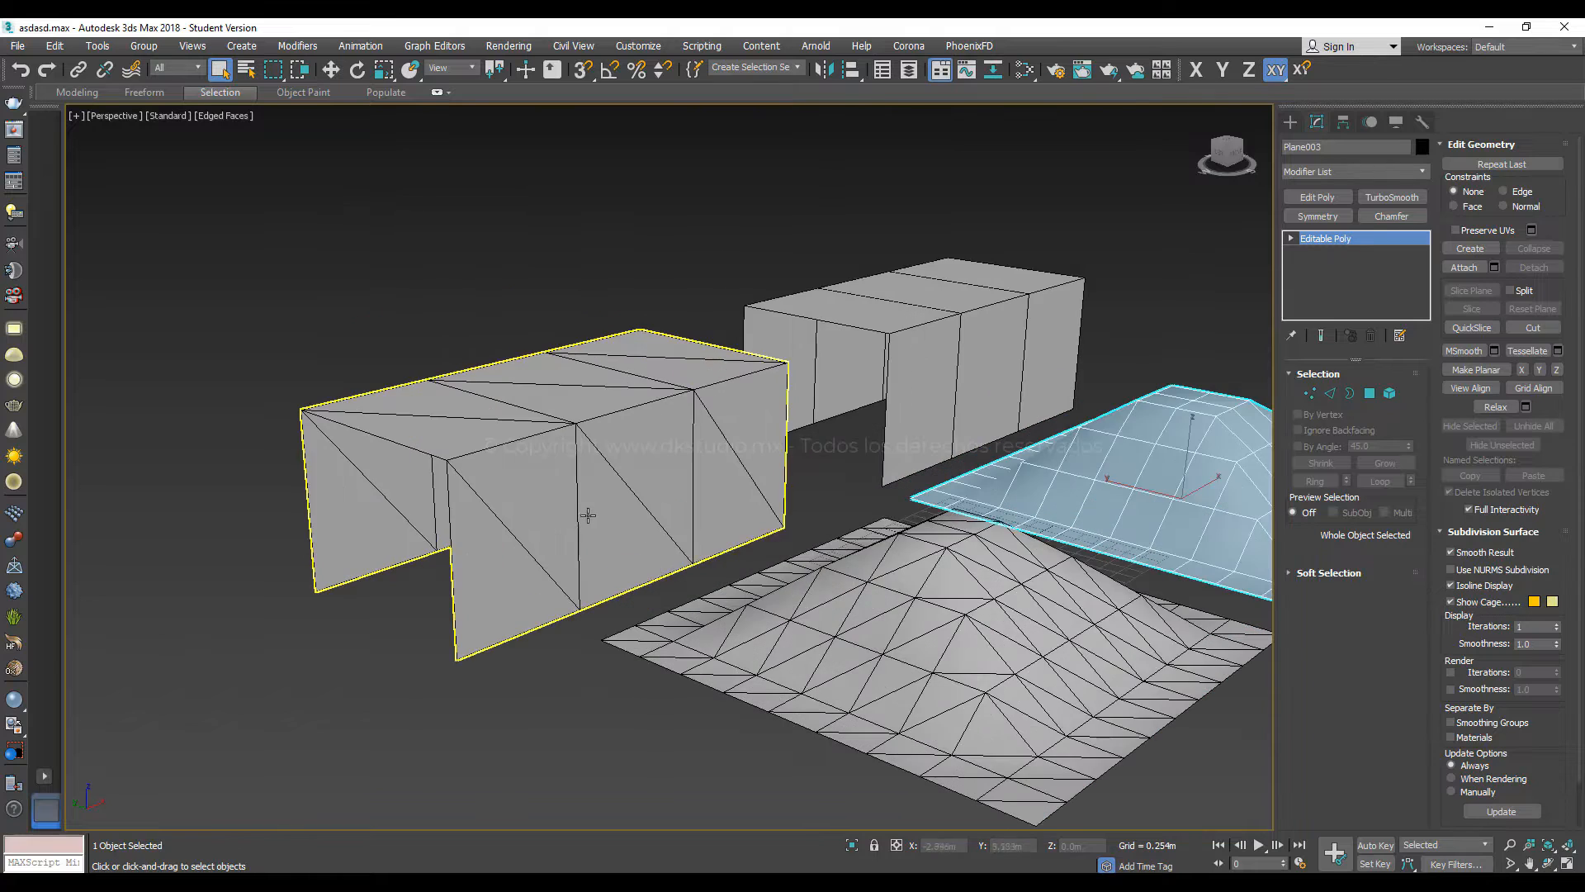
Compare the topology of the triangulated box and hill with that of the quad box and hill
middle_click_drag(598, 442, 698, 623)
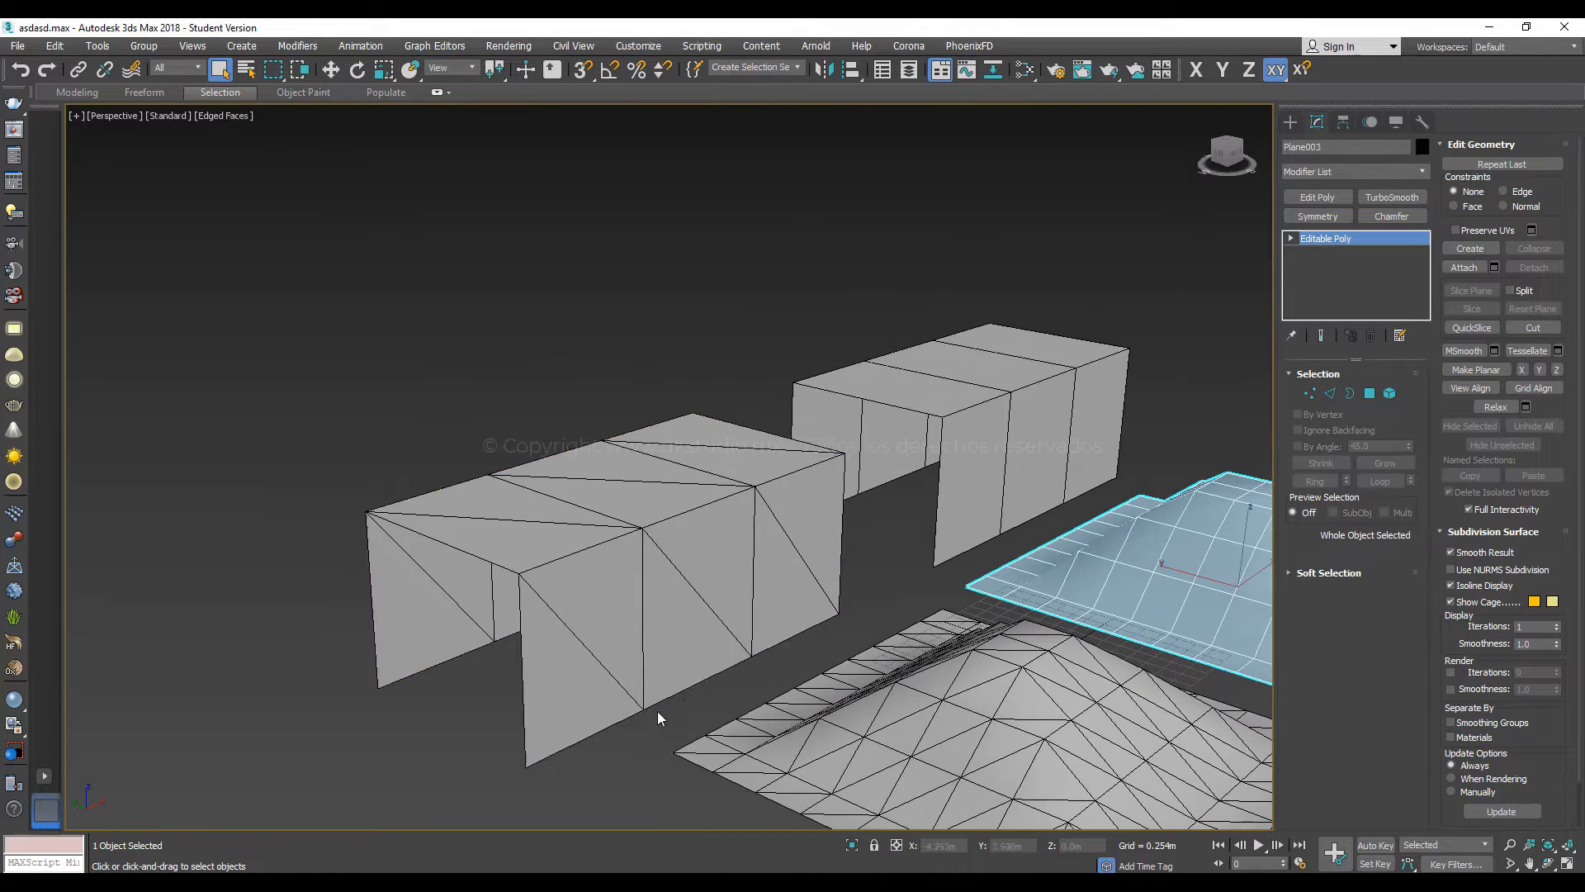
scroll(768, 537, "down", 3)
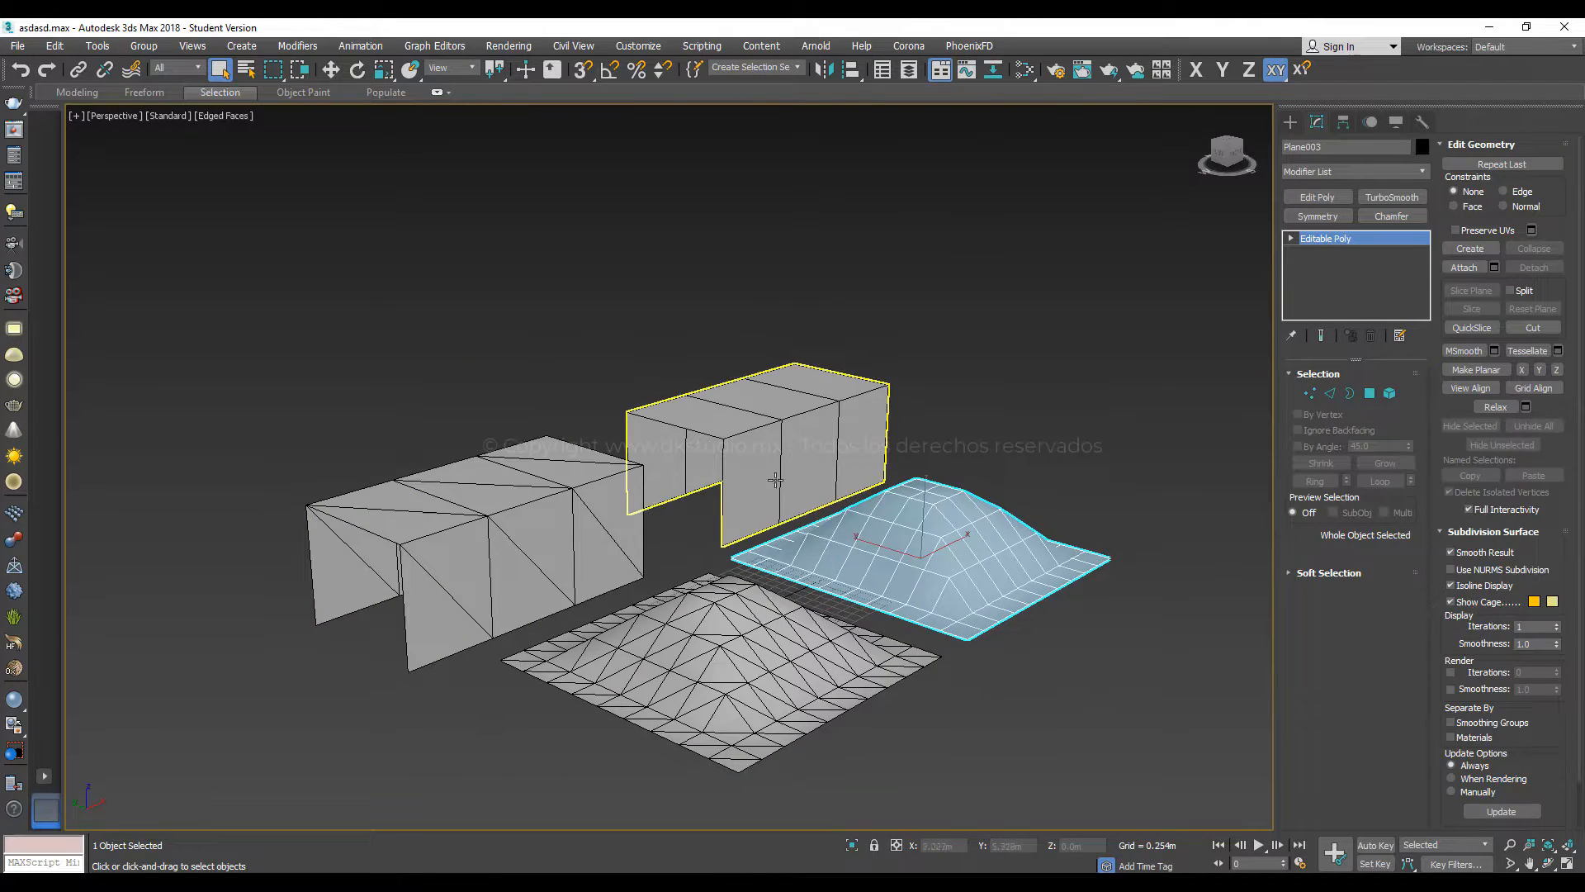
middle_click_drag(610, 602, 611, 612, "alt")
middle_click_drag(527, 562, 647, 666, "alt")
scroll(712, 588, "up", 3)
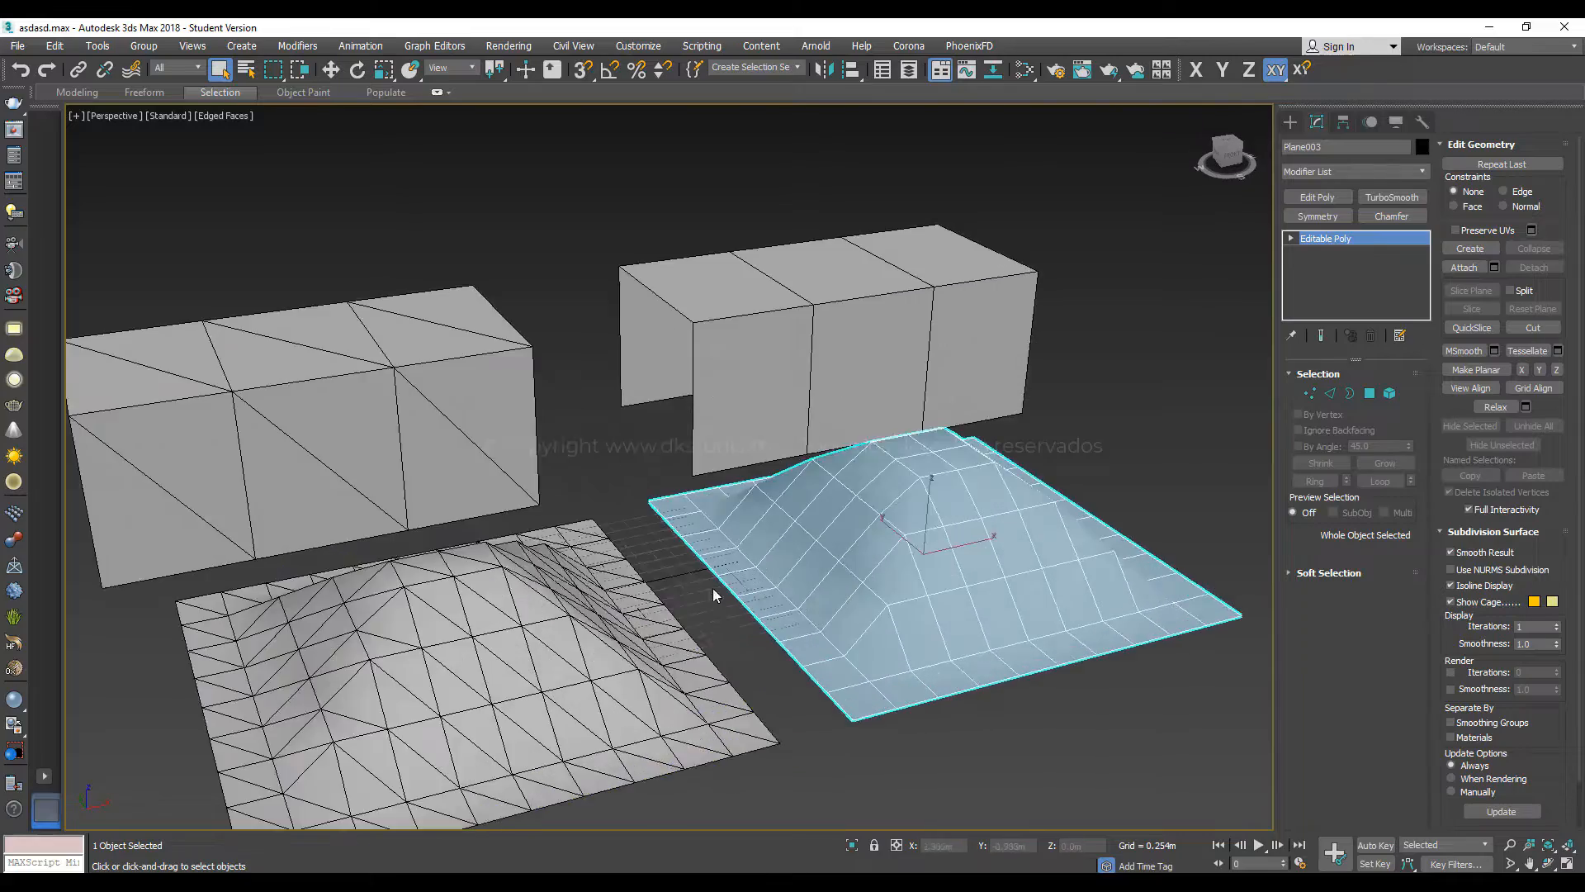
middle_click_drag(711, 588, 727, 537)
middle_click_drag(727, 537, 736, 652)
scroll(692, 552, "down", 3)
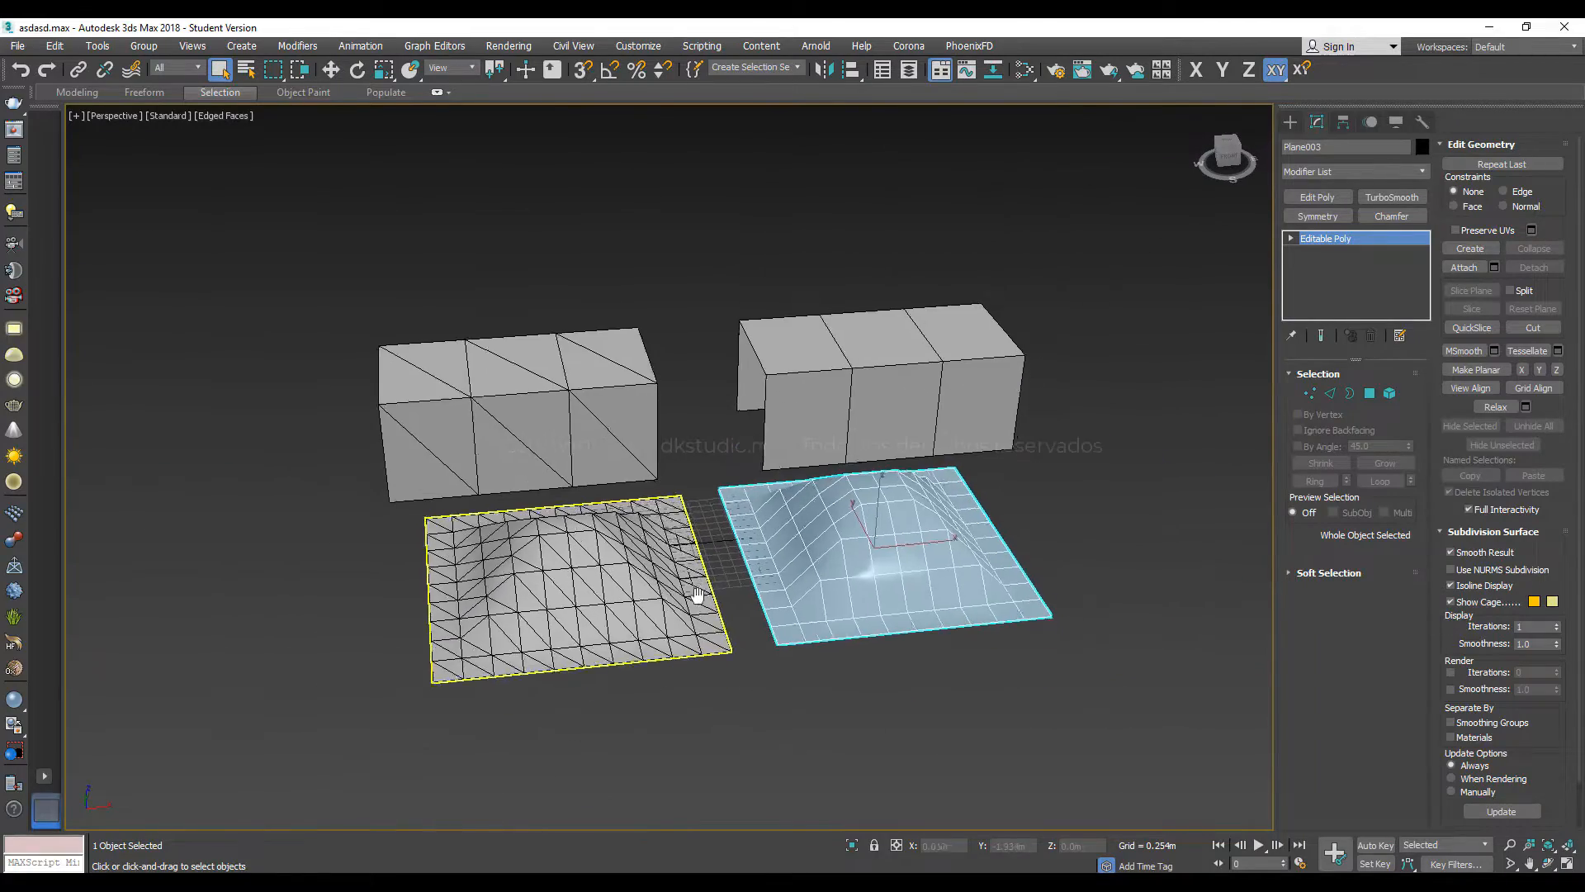
scroll(786, 592, "up", 3)
middle_click_drag(802, 585, 830, 612)
Apply a TurboSmooth modifier to the quad hill plane and increase its iterations, then clear the selection
left_click(928, 711)
left_click(841, 471)
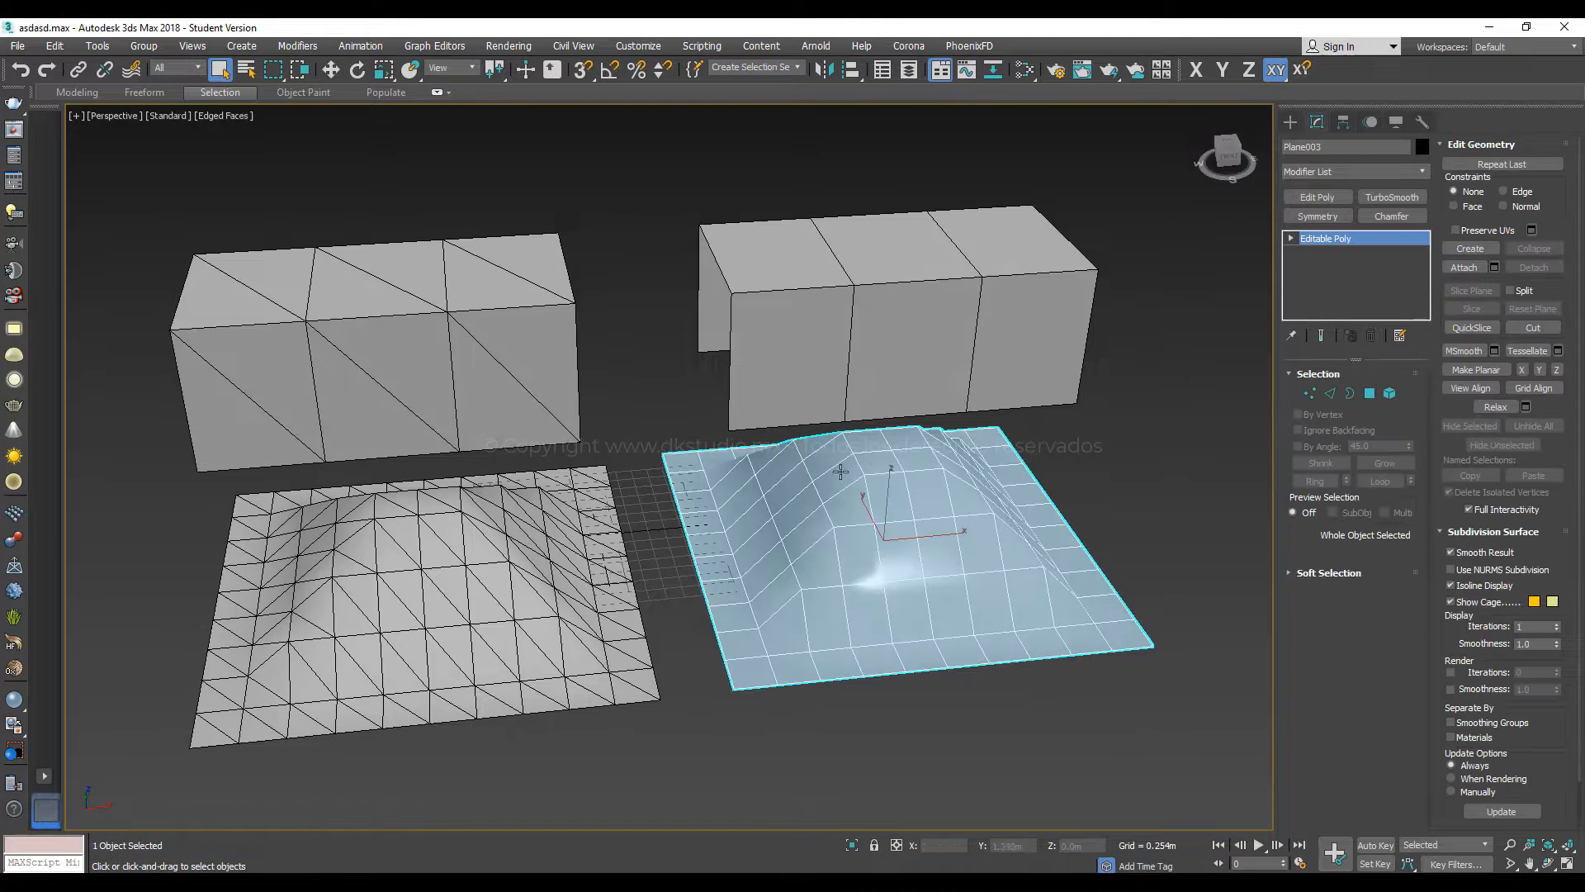
left_click(1377, 198)
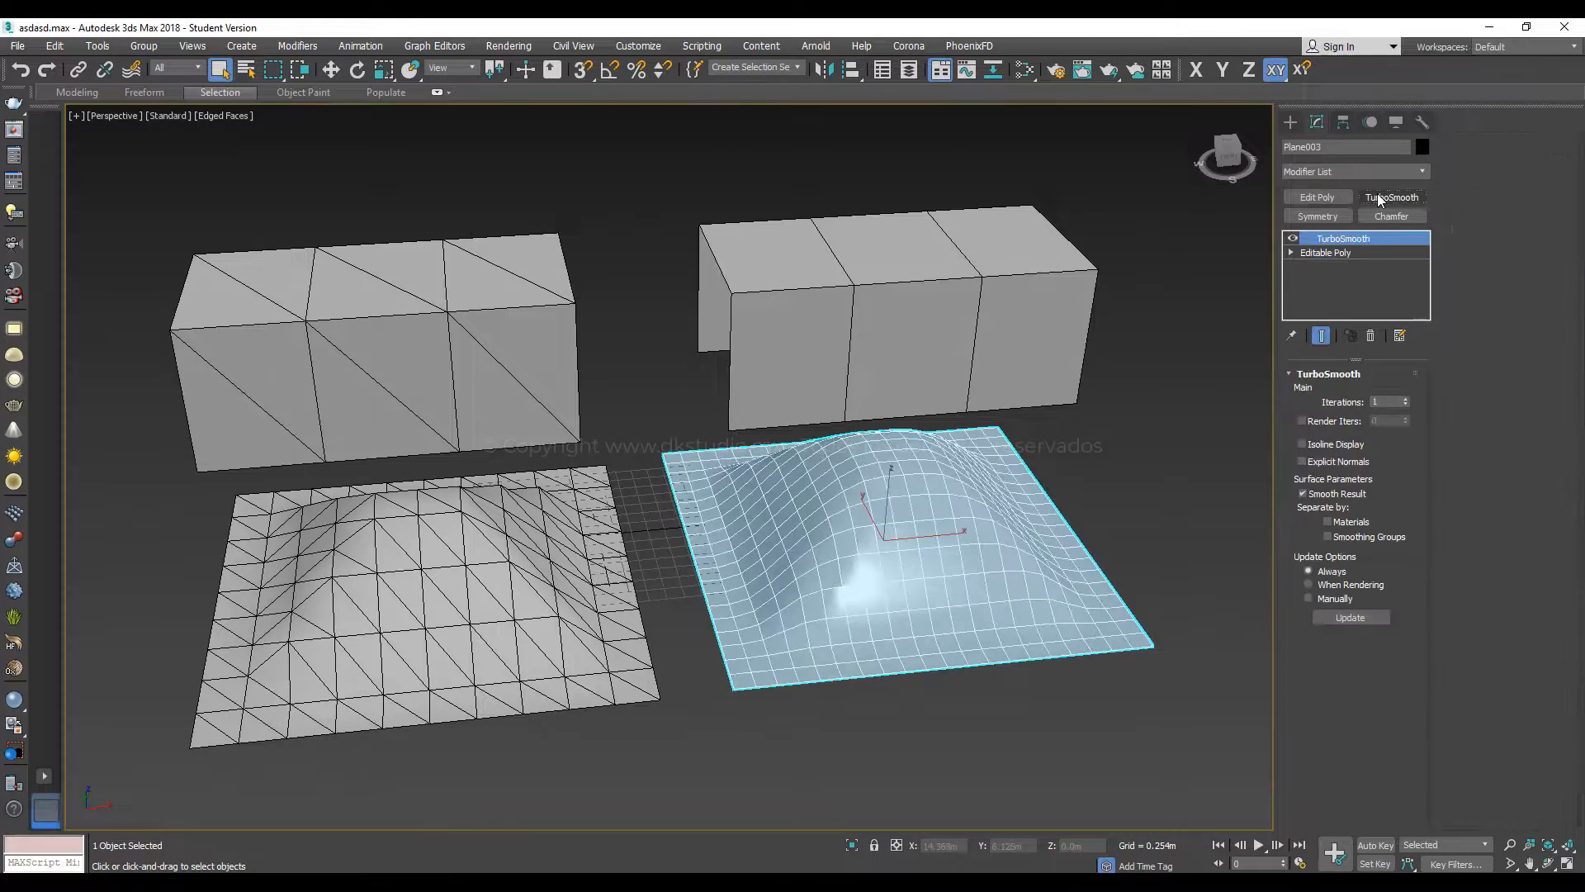
left_click(1409, 405)
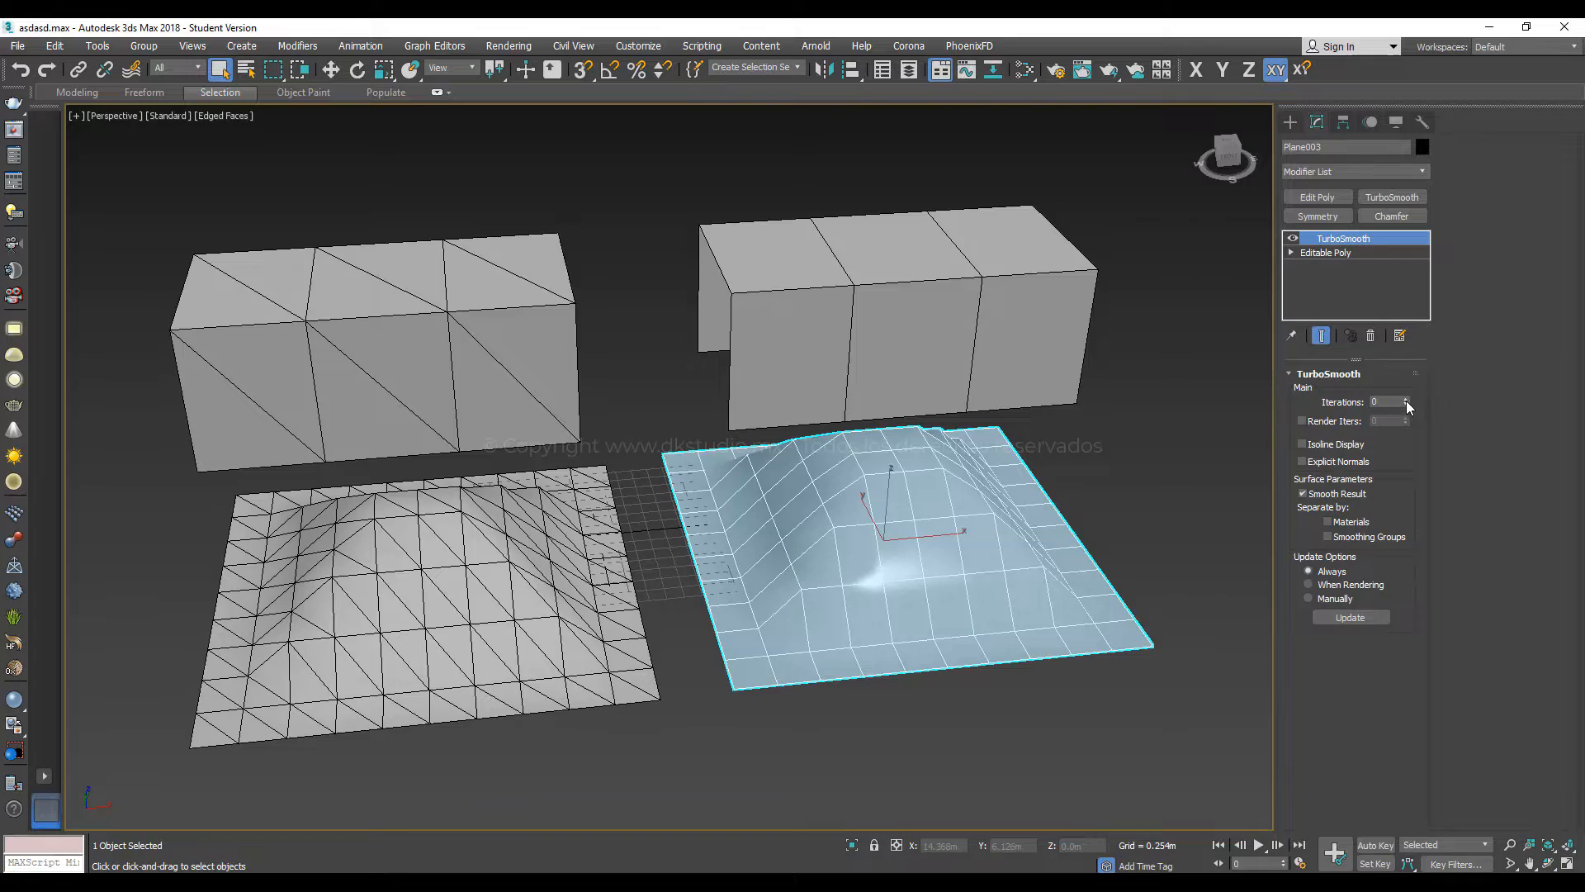
left_click(1406, 400)
left_click(1406, 400)
left_click(951, 682)
Hide the edge display, set the quad hill's TurboSmooth iterations to 5 and inspect the smoothed surface
scroll(799, 611, "up", 3)
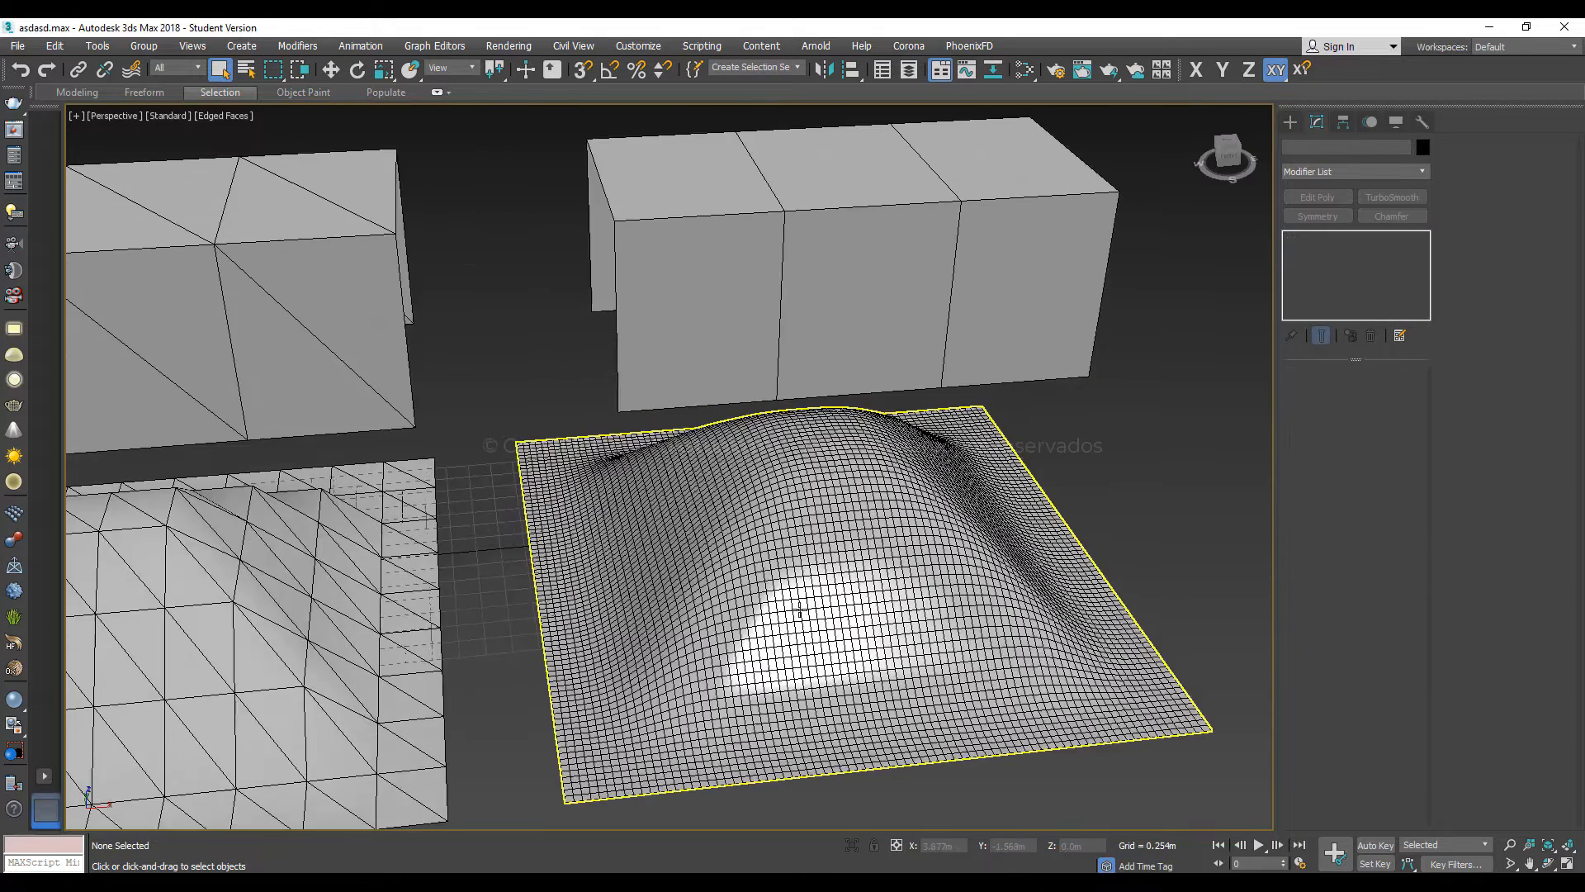
key("F4")
mouse_move(800, 609)
middle_mouse_down("alt")
mouse_move(843, 594)
mouse_move(870, 549)
mouse_move(814, 538)
mouse_move(945, 505)
middle_mouse_up("alt")
left_click(820, 438)
left_click(1405, 400)
left_click(1405, 399)
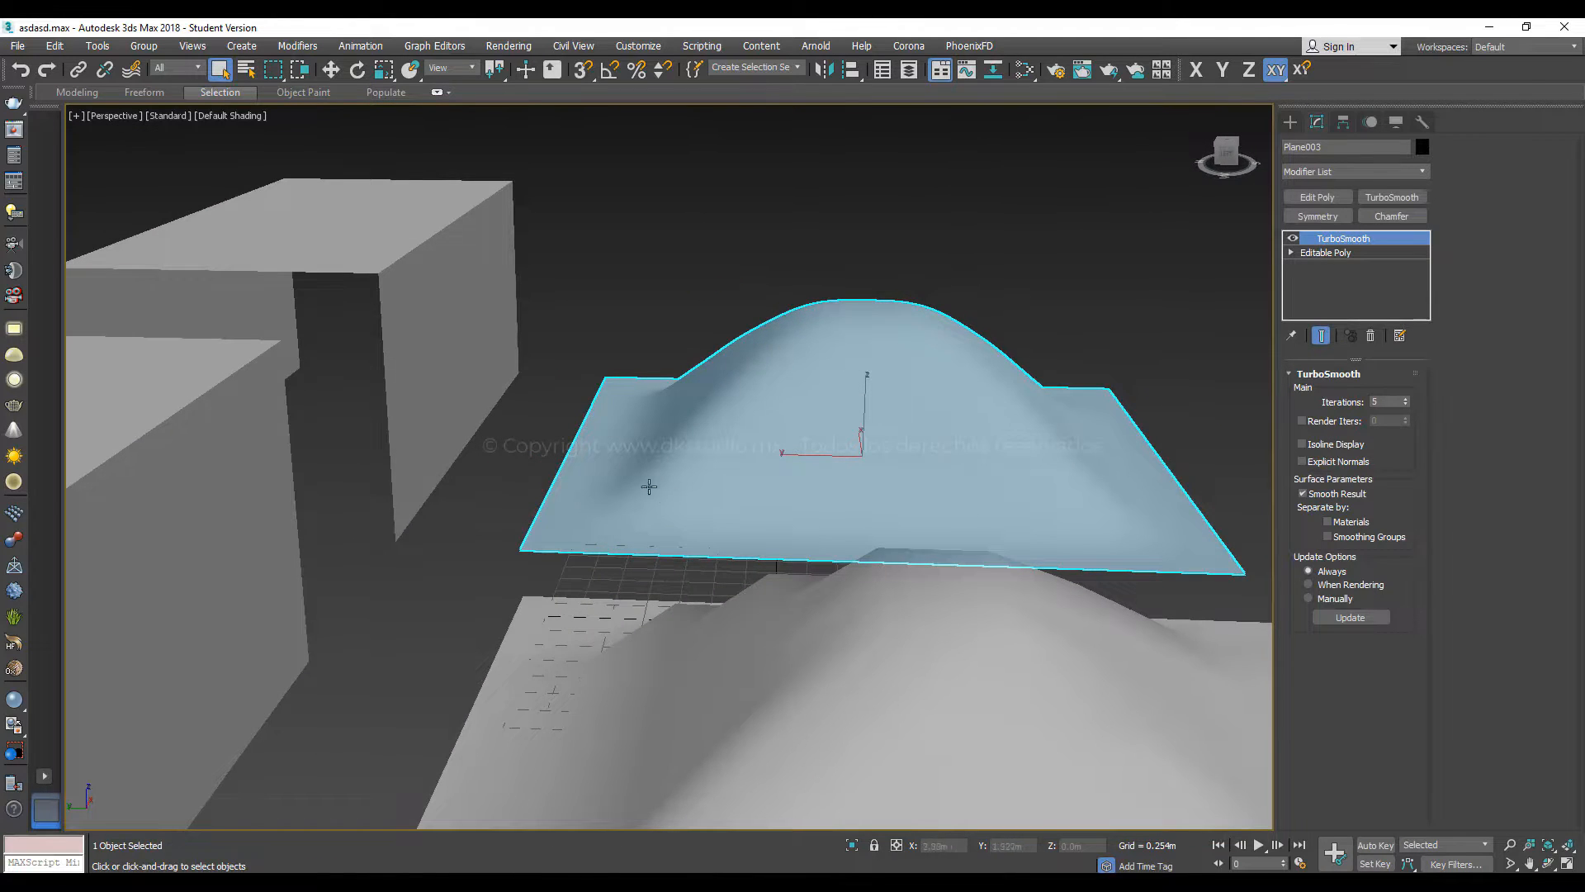
middle_click_drag(743, 462, 877, 516, "alt")
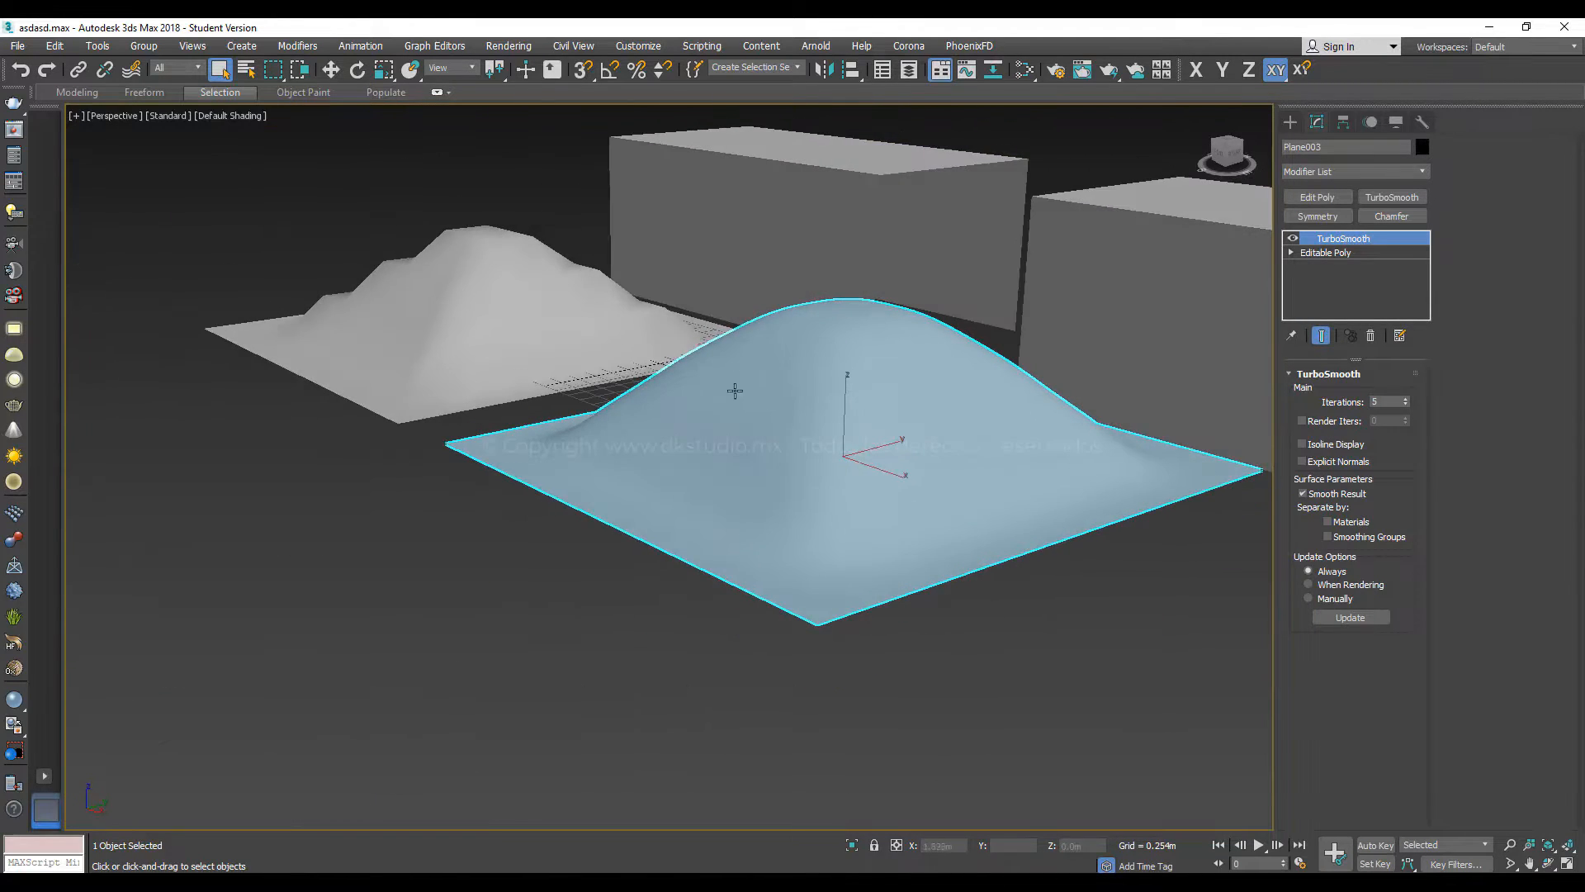
middle_click_drag(735, 391, 774, 466, "alt")
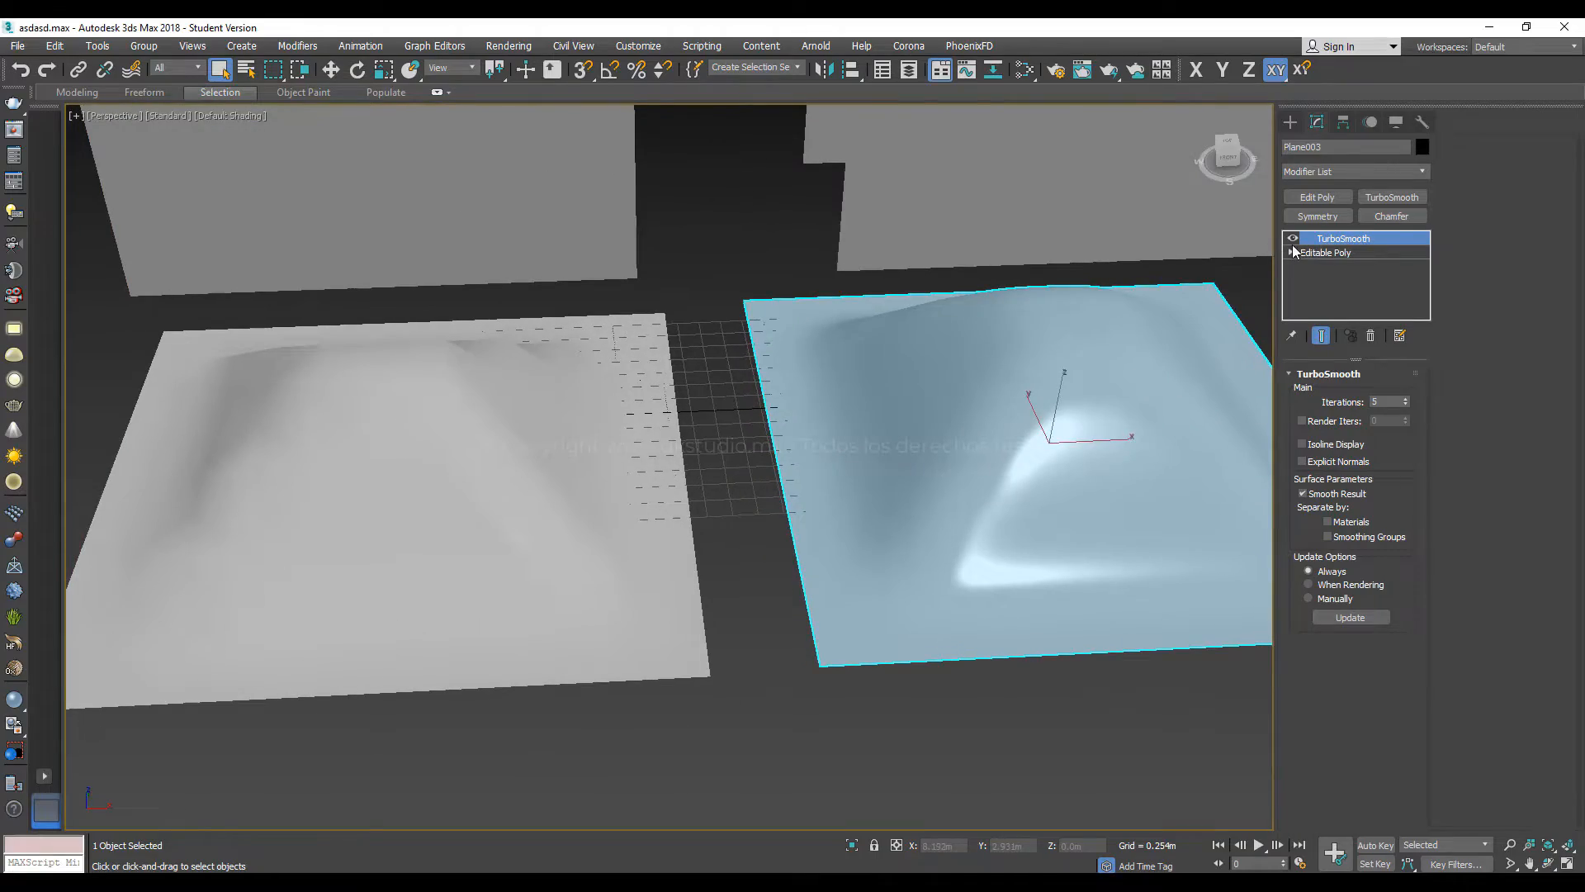
Show the edged faces again and disable the TurboSmooth effect on the quad hill plane
key("F4")
scroll(547, 516, "down", 3)
left_click(601, 550)
middle_click_drag(524, 548, 692, 454)
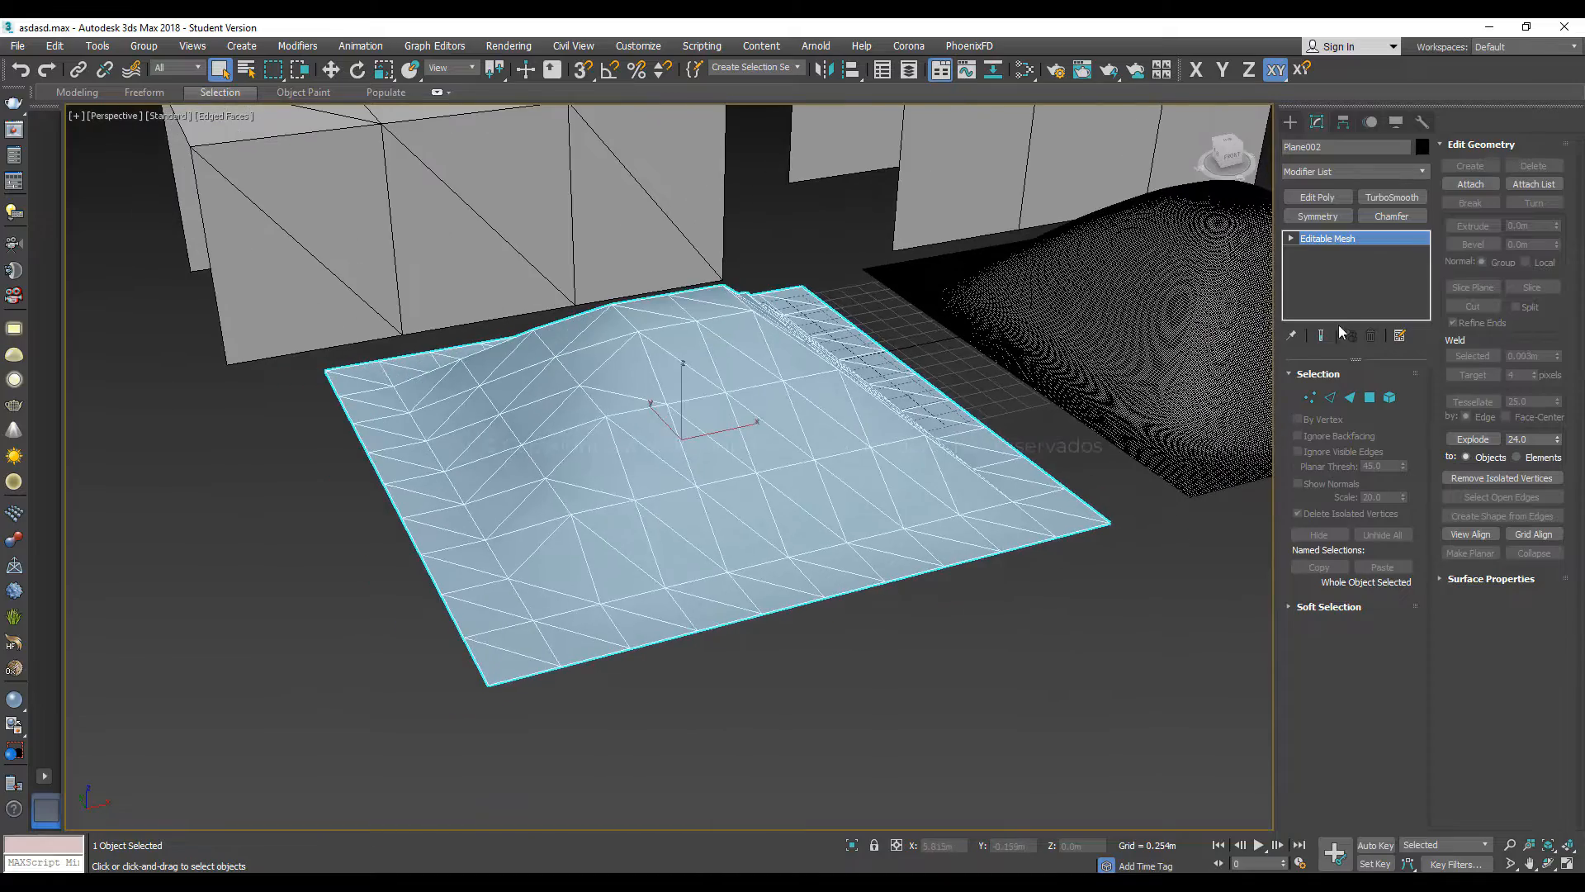
left_click(1073, 347)
left_click(1293, 239)
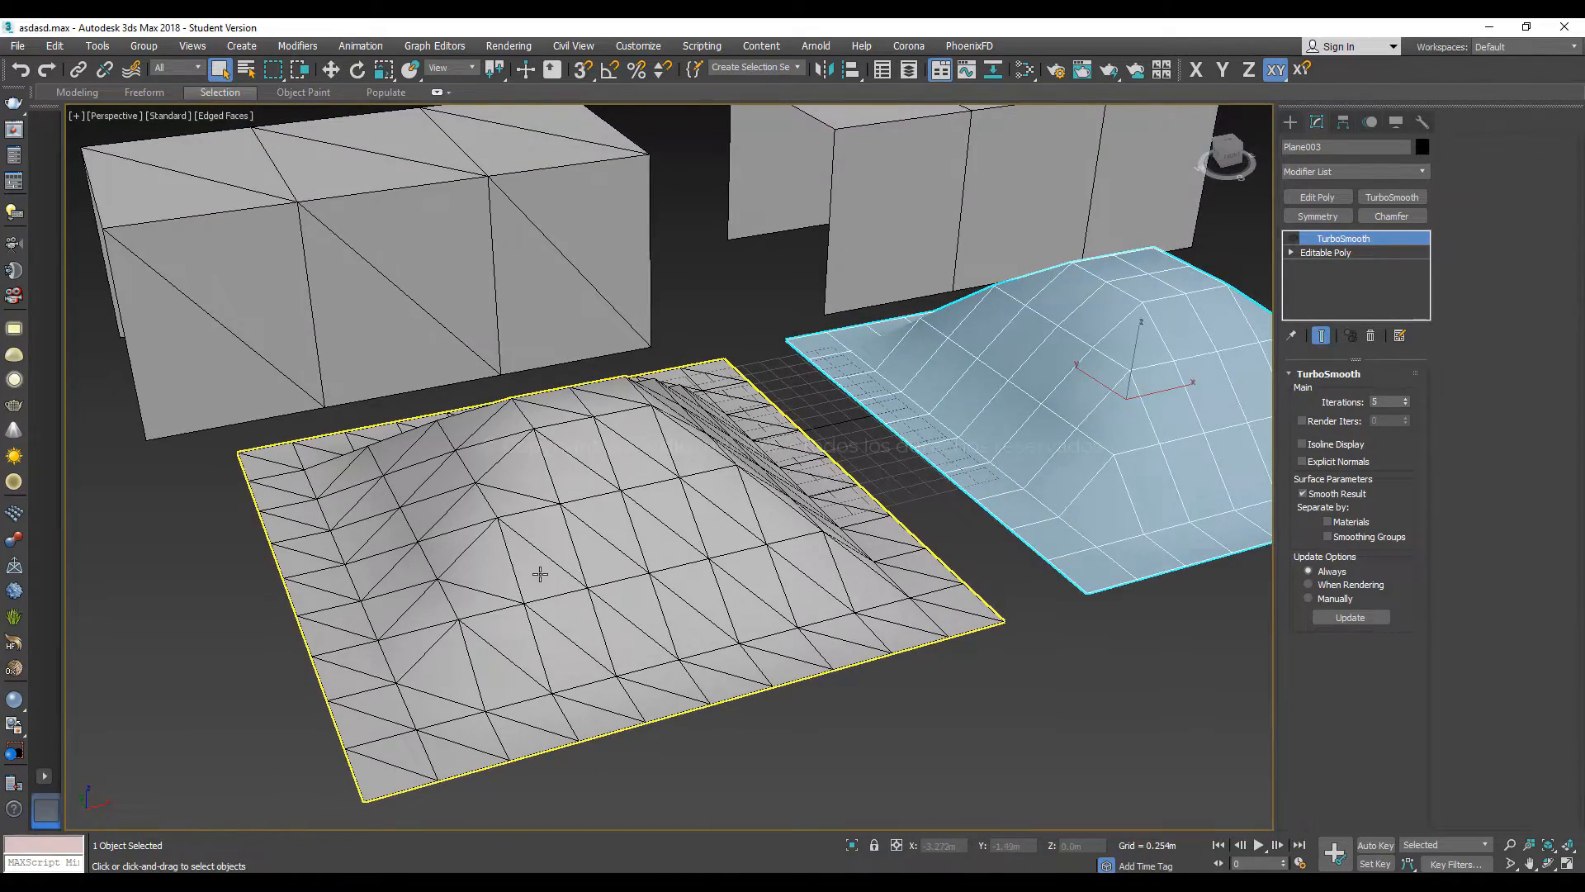
Apply a TurboSmooth modifier to the triangulated hill plane with 2 iterations
middle_click_drag(576, 572, 539, 518, "alt")
left_click(539, 518)
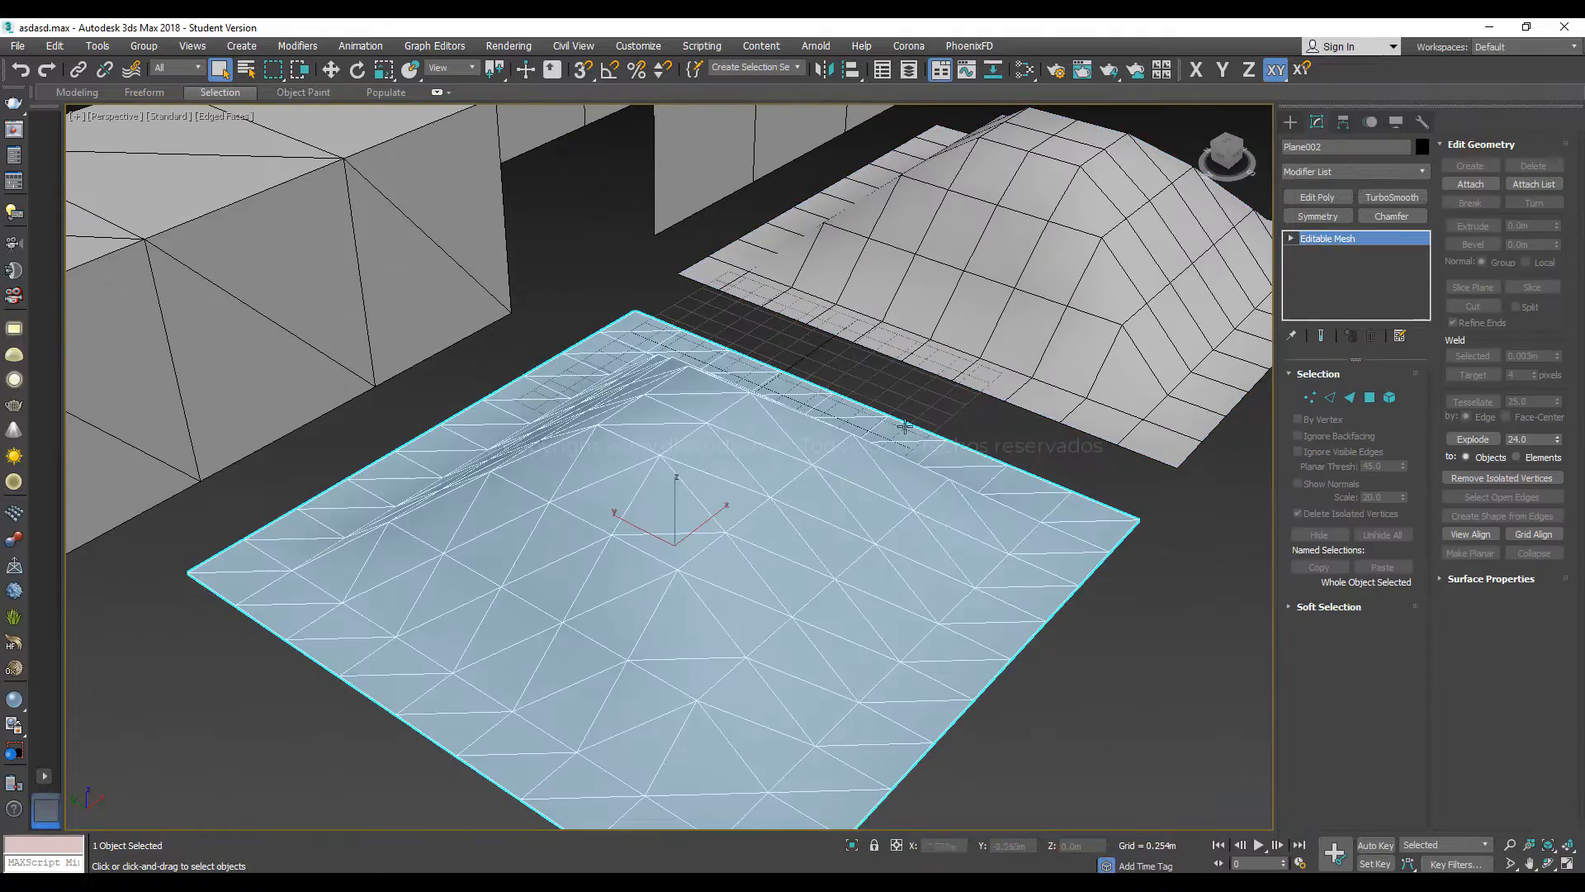
left_click(1393, 198)
middle_click_drag(793, 628, 927, 539)
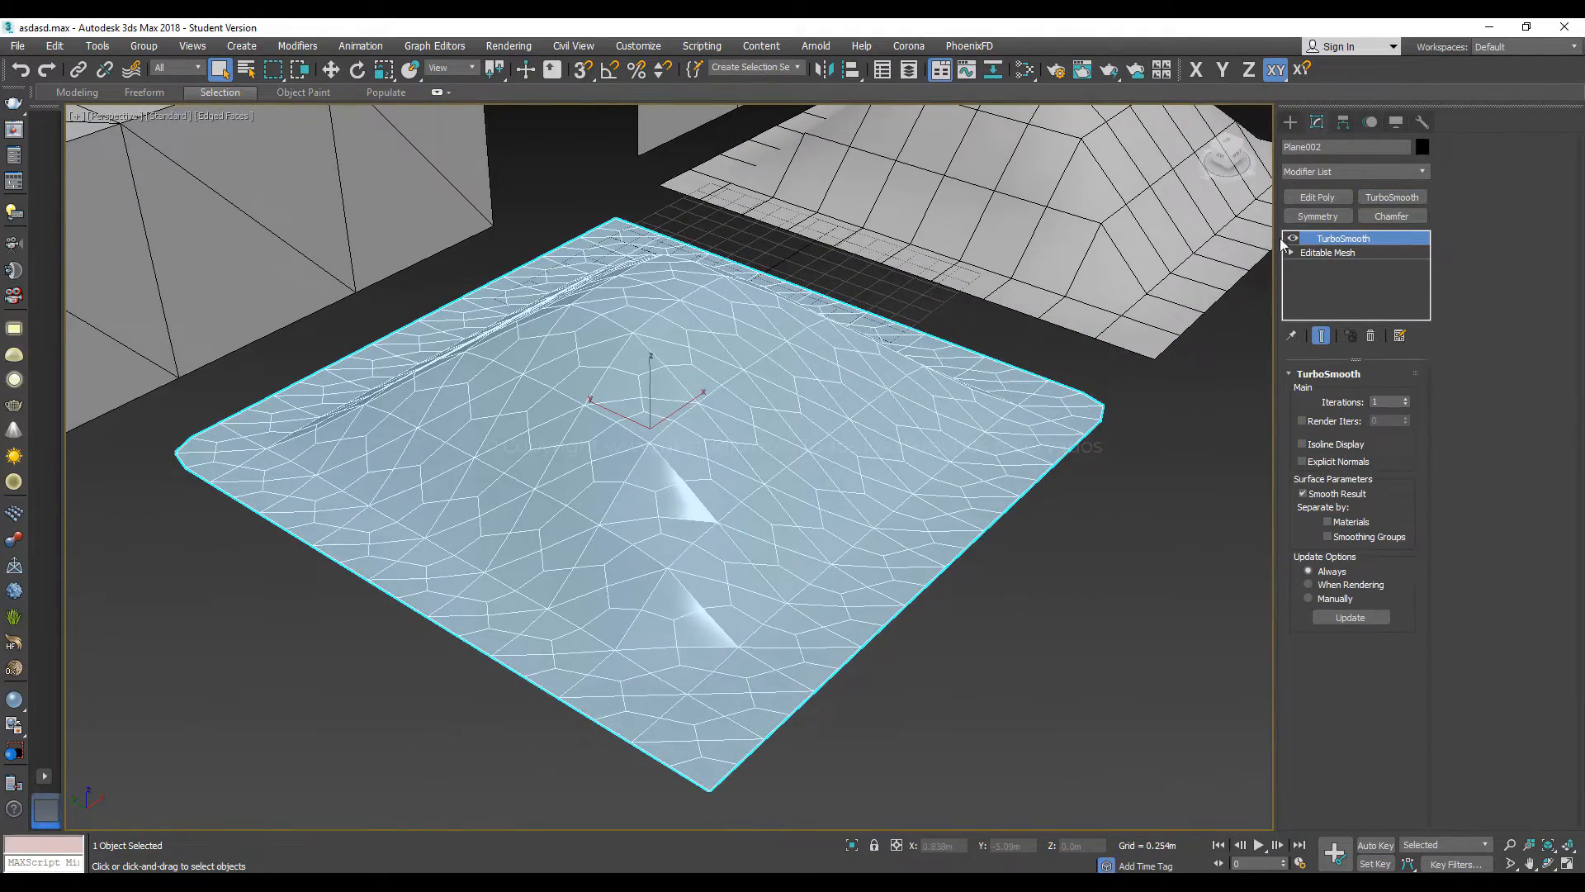
middle_click_drag(647, 472, 752, 450, "alt")
left_click(1404, 405)
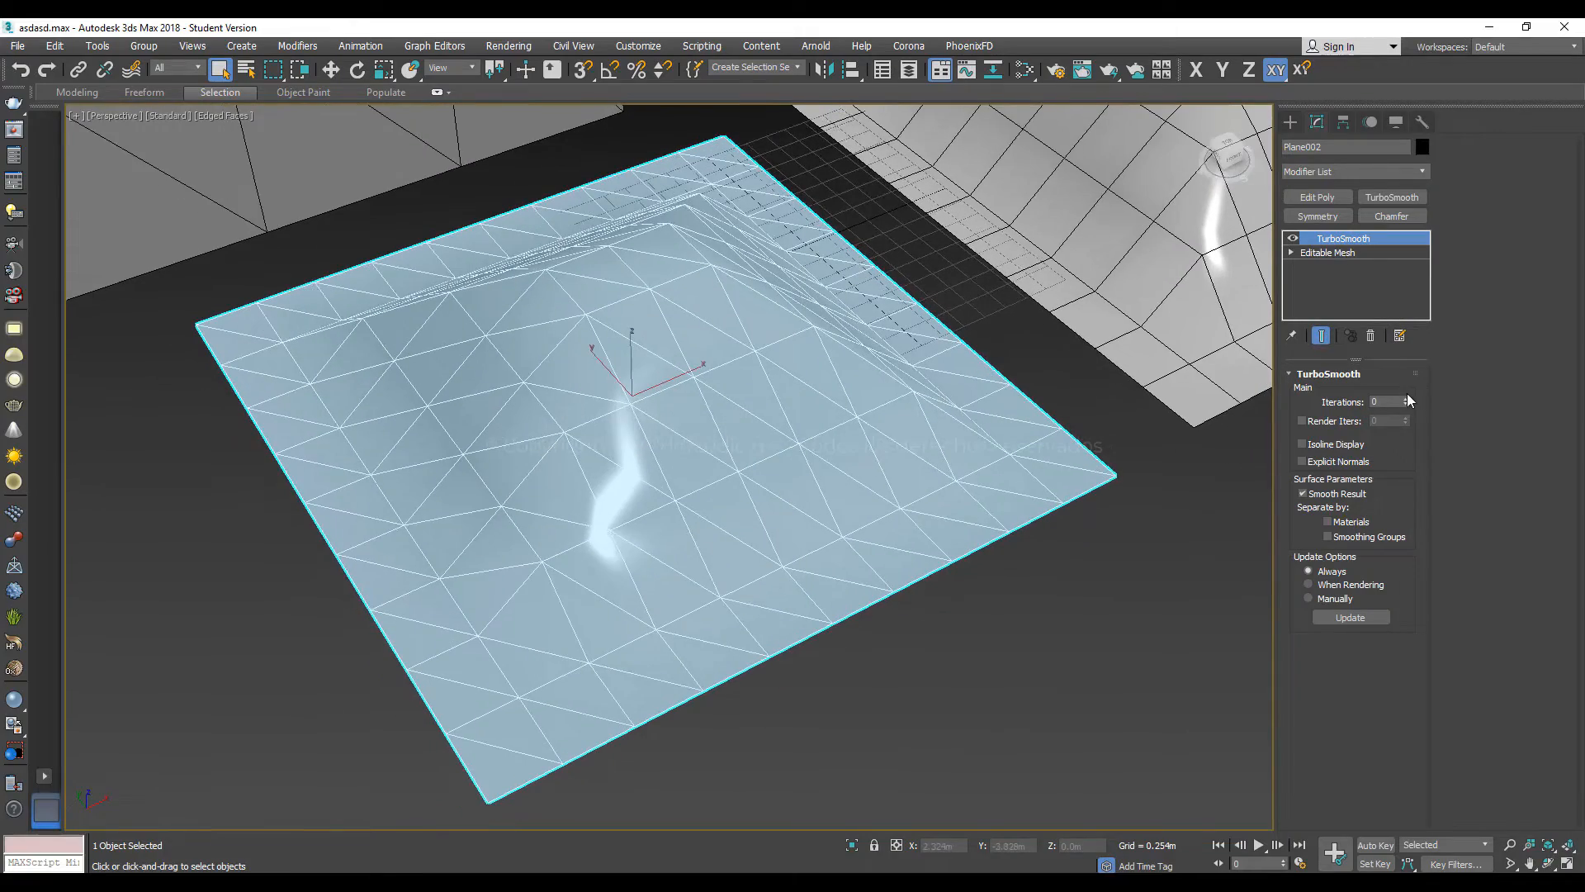
left_click(1406, 398)
left_click(1405, 399)
Disable the triangulated hill's TurboSmooth effect and examine the original triangles near its front corner
middle_click_drag(867, 450, 719, 455, "alt")
scroll(616, 567, "up", 10)
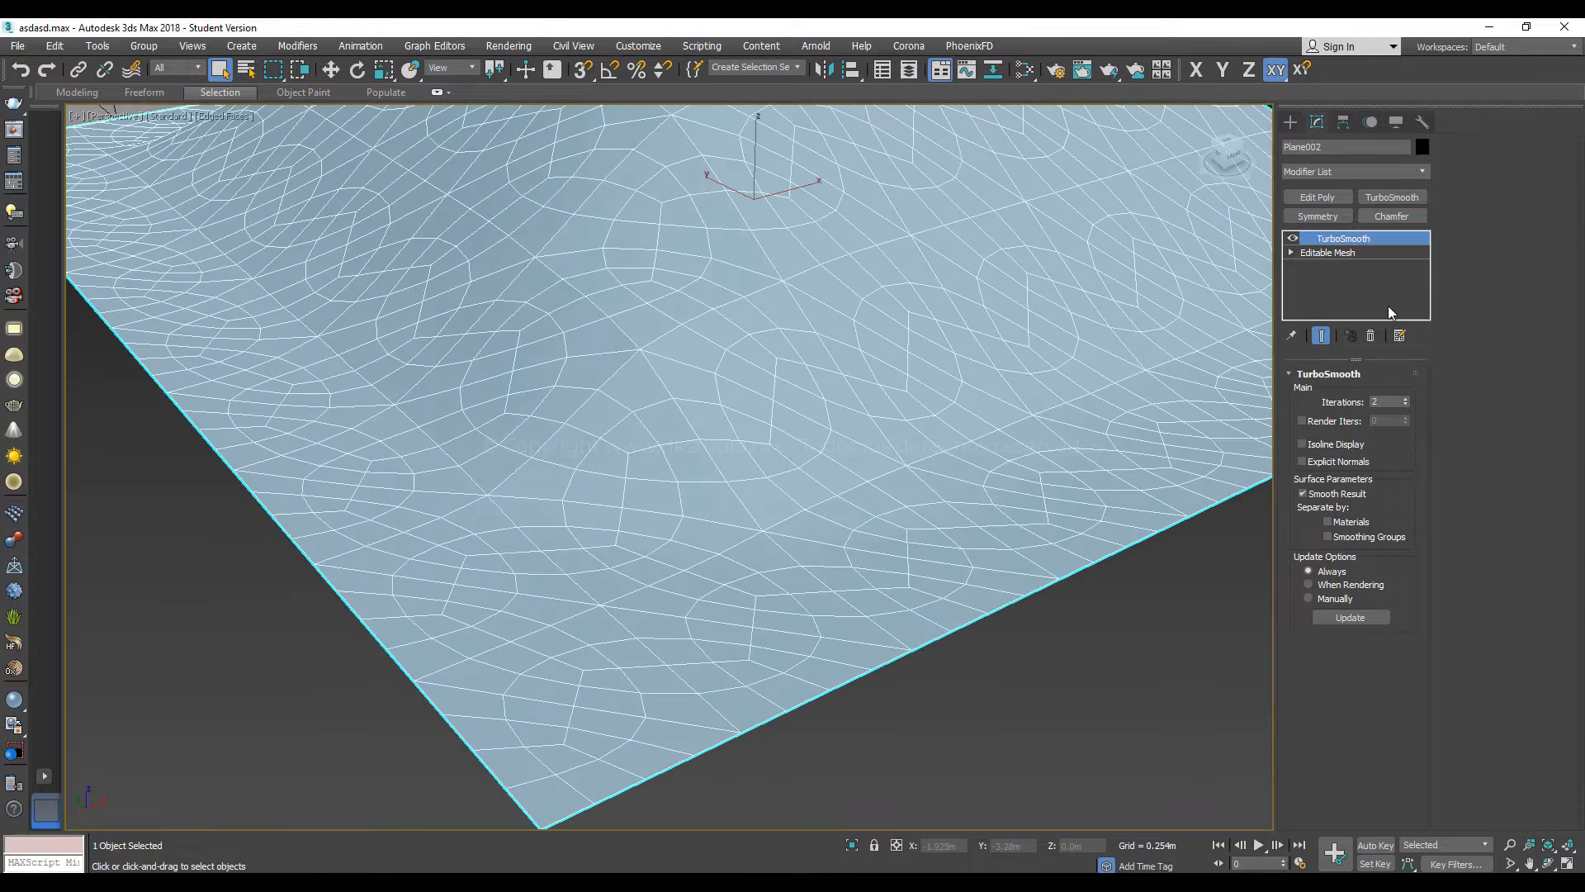
left_click(1293, 238)
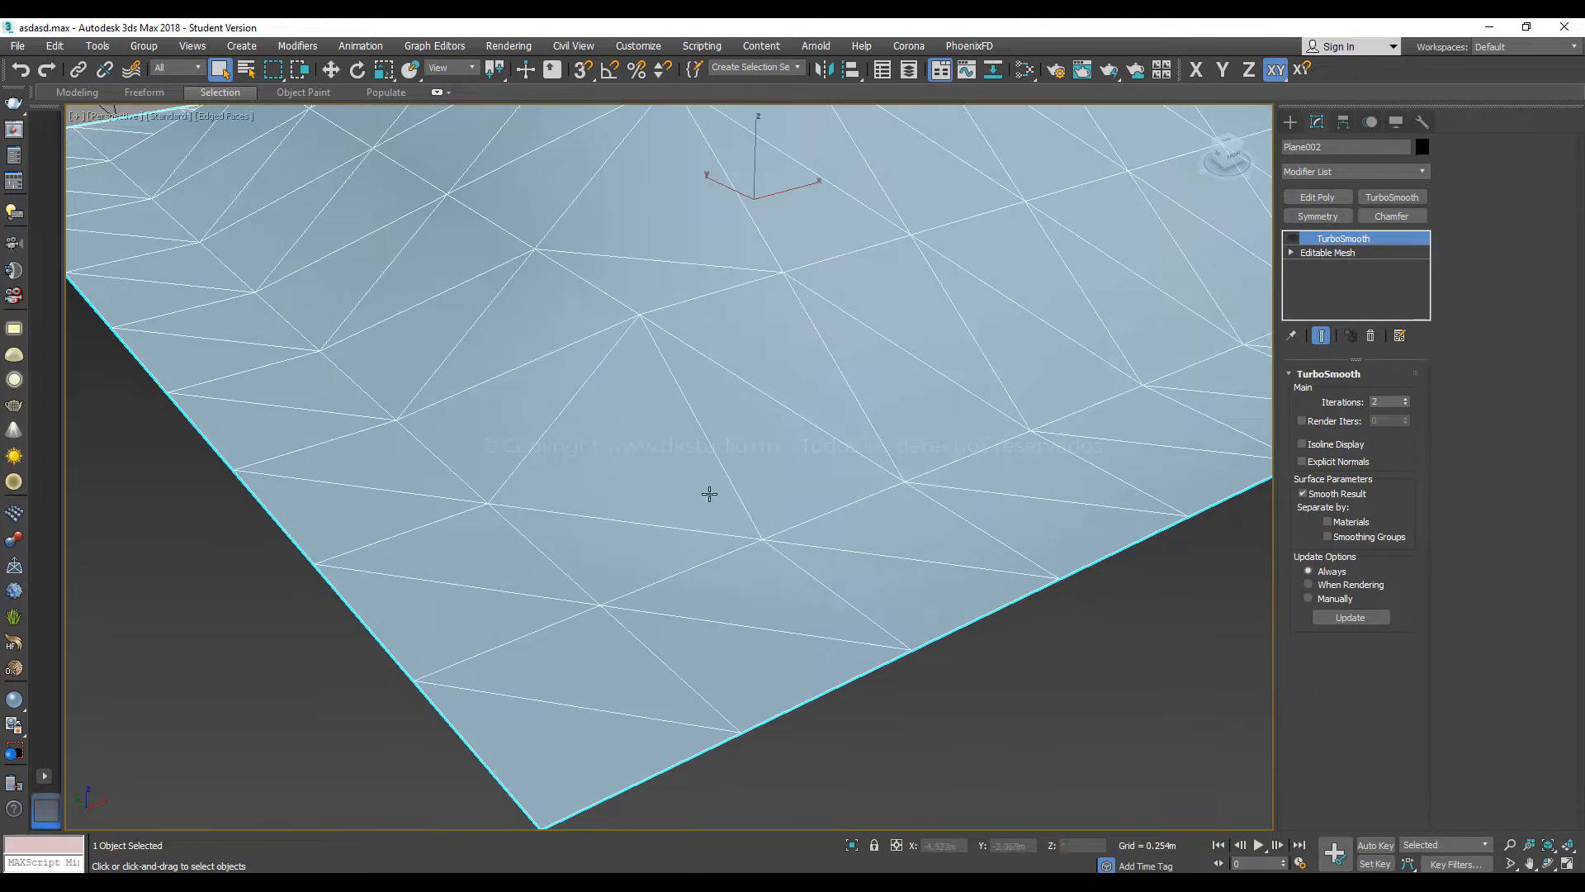
middle_click_drag(566, 420, 699, 325, "alt")
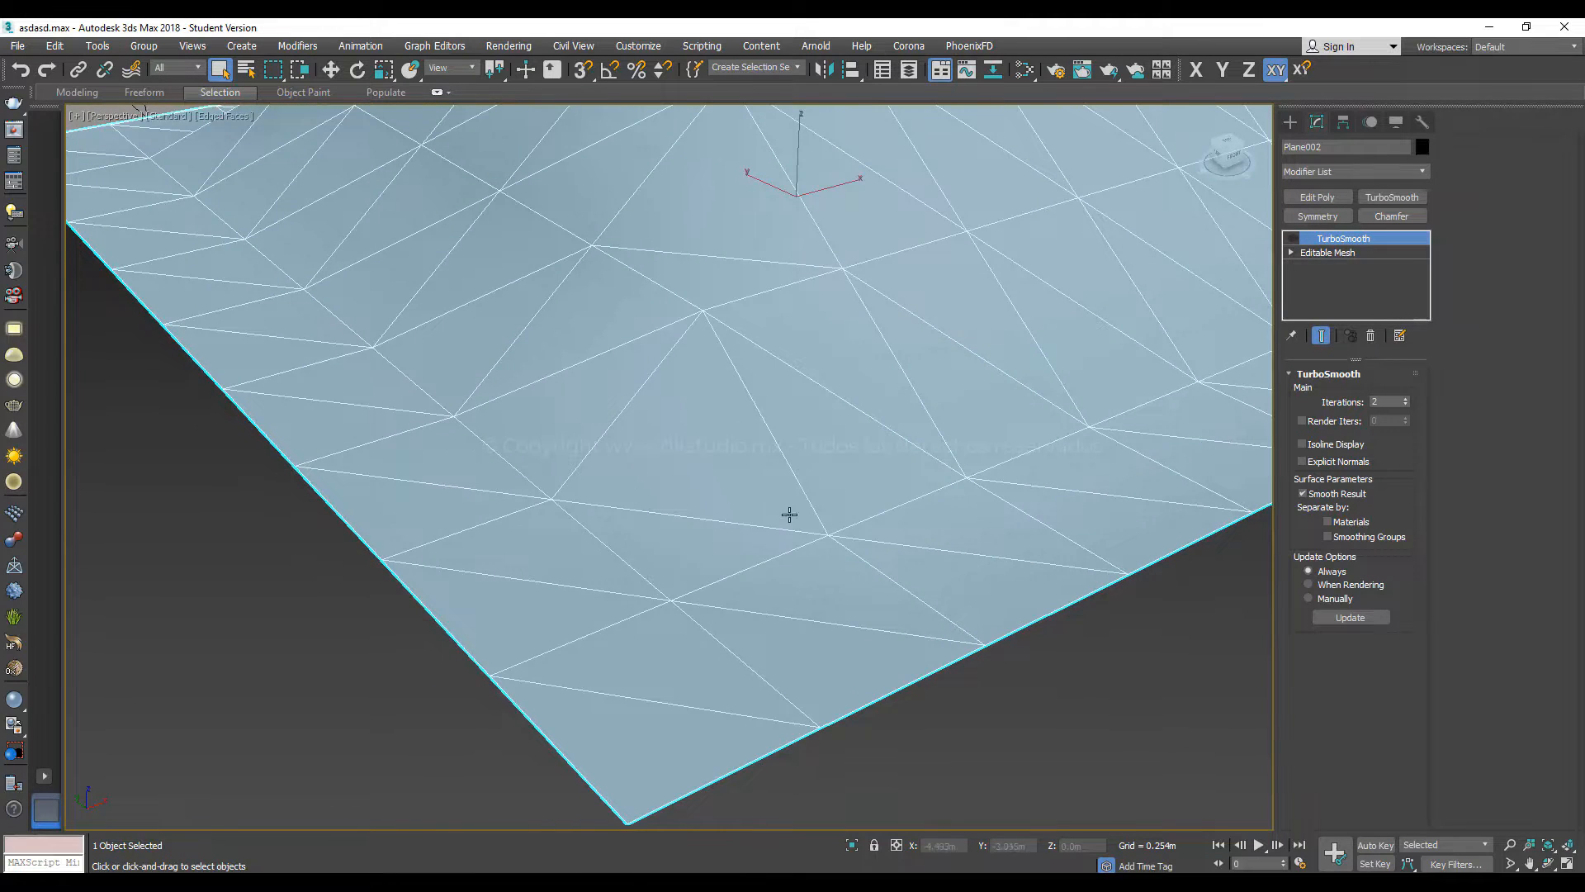
scroll(789, 514, "up", 5)
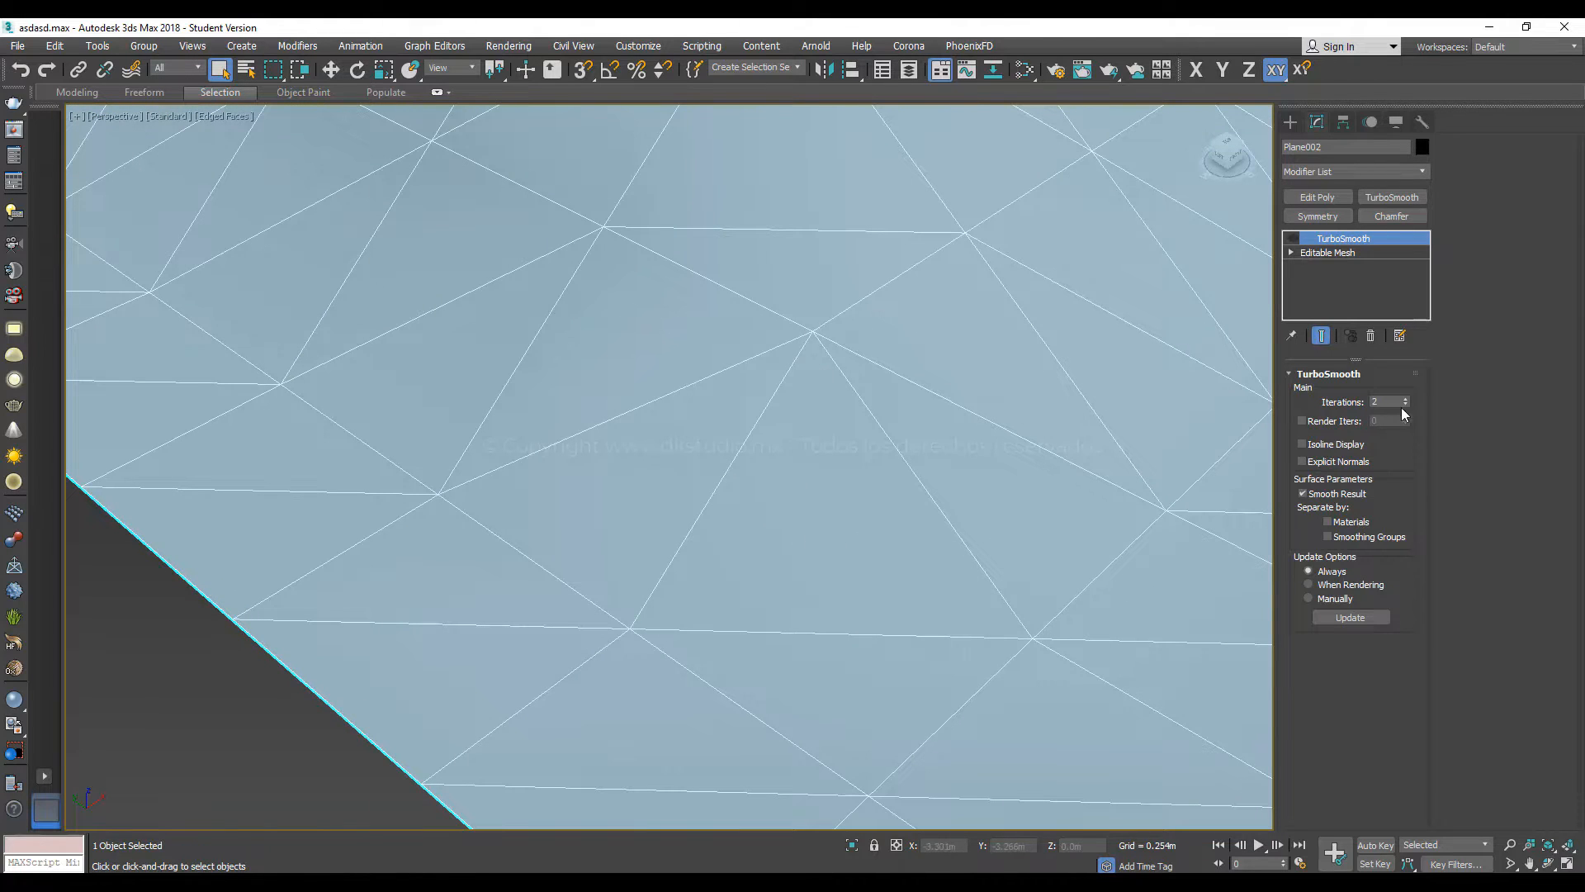
Re-enable TurboSmooth on the triangulated hill and set its iterations to 3
left_click(1294, 239)
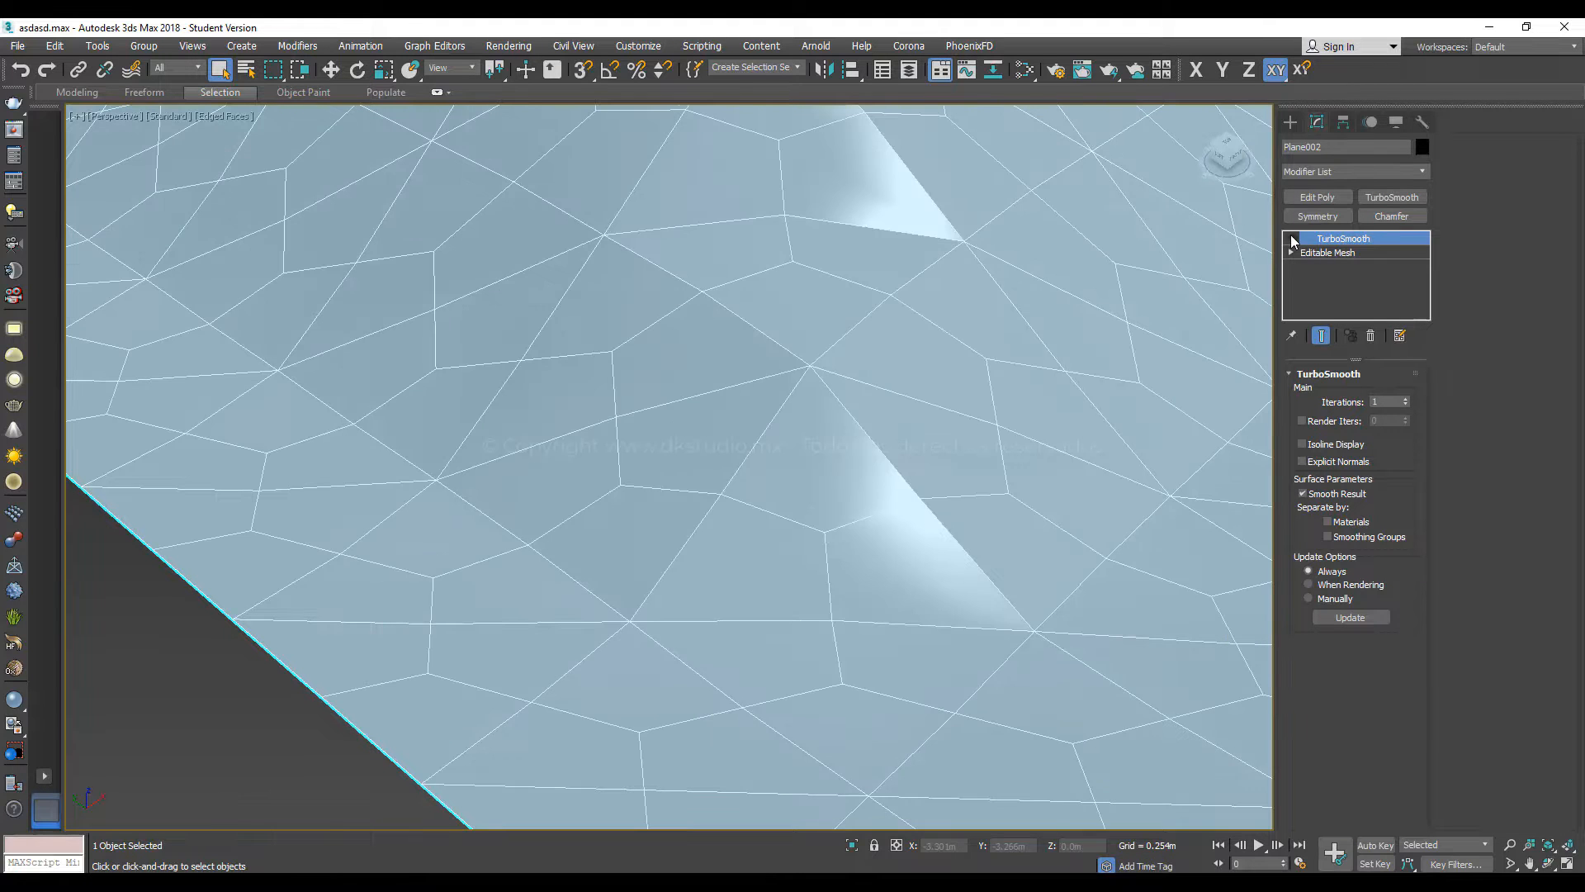
middle_click_drag(764, 570, 791, 616, "alt")
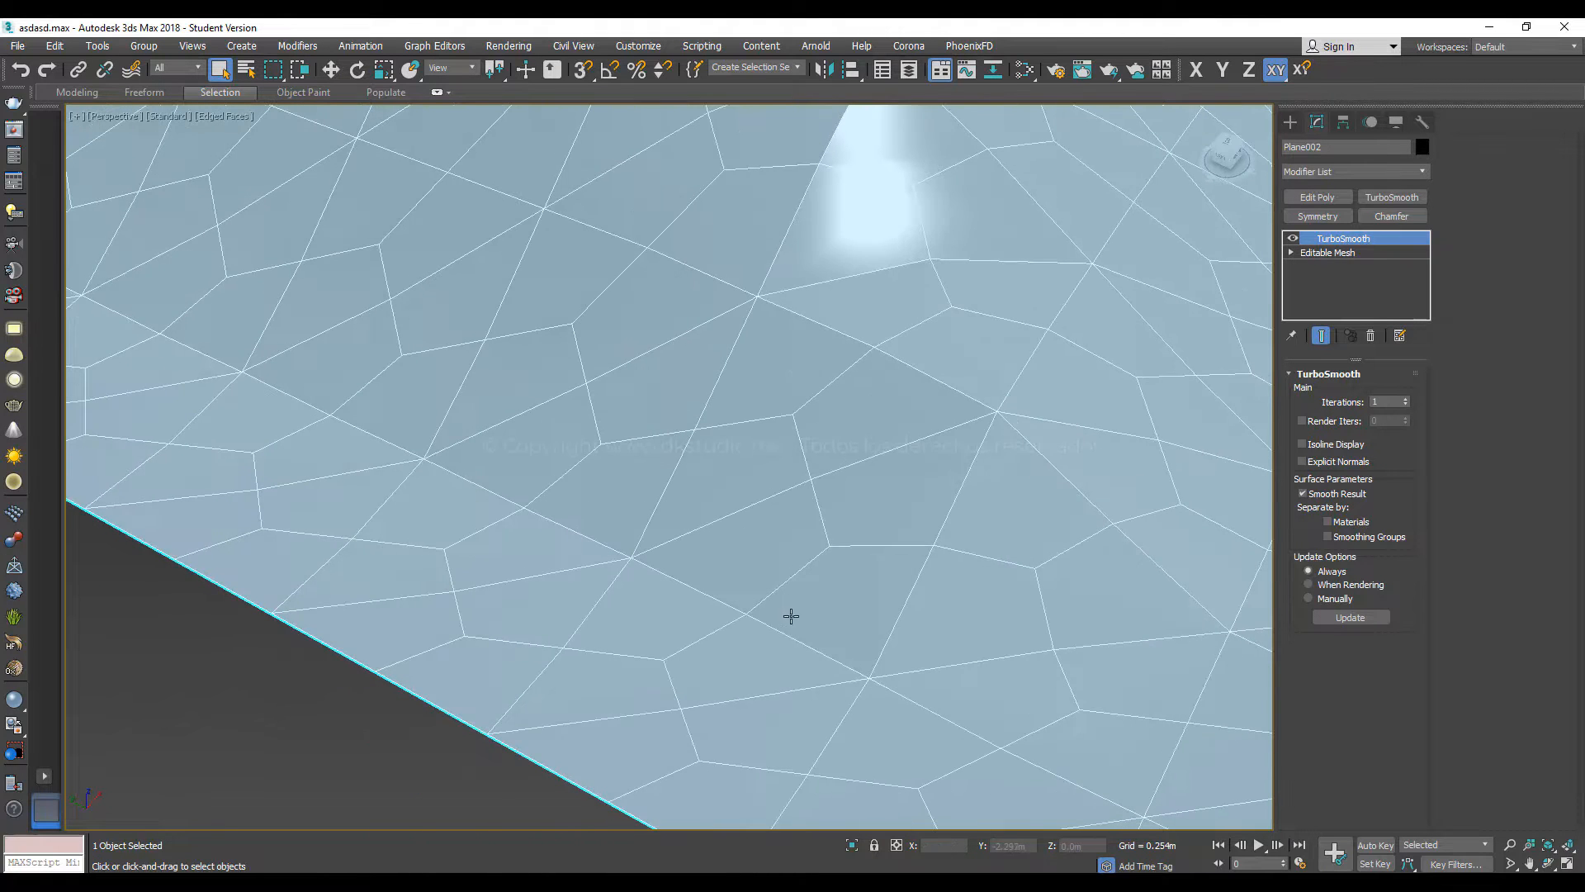
left_click(1405, 398)
left_click(1404, 398)
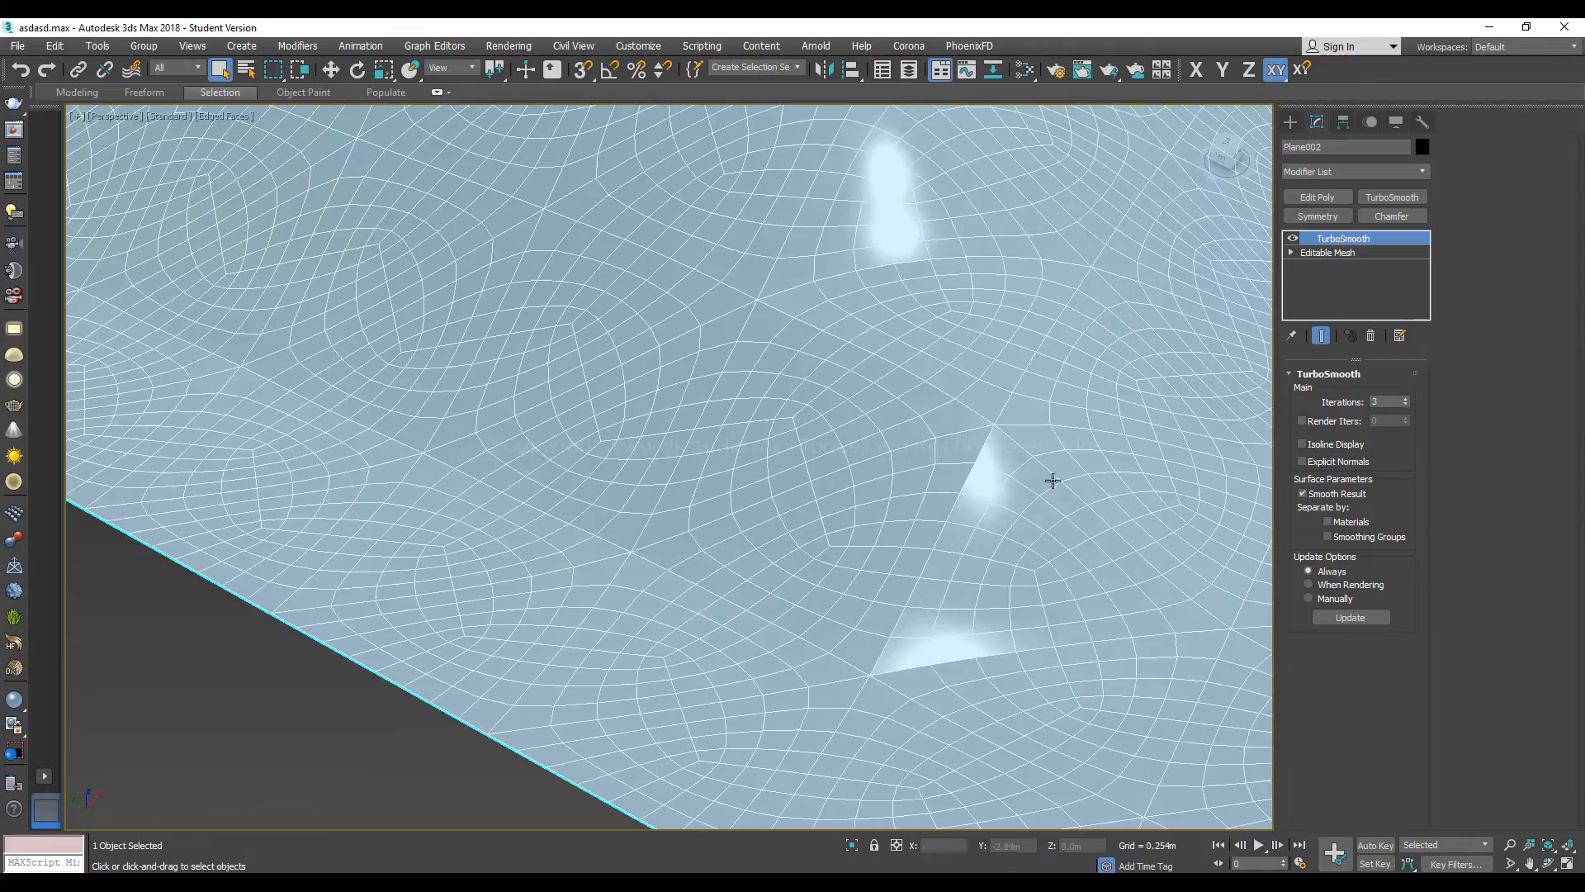
Examine the subdivision pattern and the corners of the smoothed triangulated hill from close up and from farther away
scroll(909, 512, "down", 5)
scroll(767, 544, "up", 5)
middle_click_drag(778, 555, 707, 538, "alt")
scroll(708, 533, "down", 2)
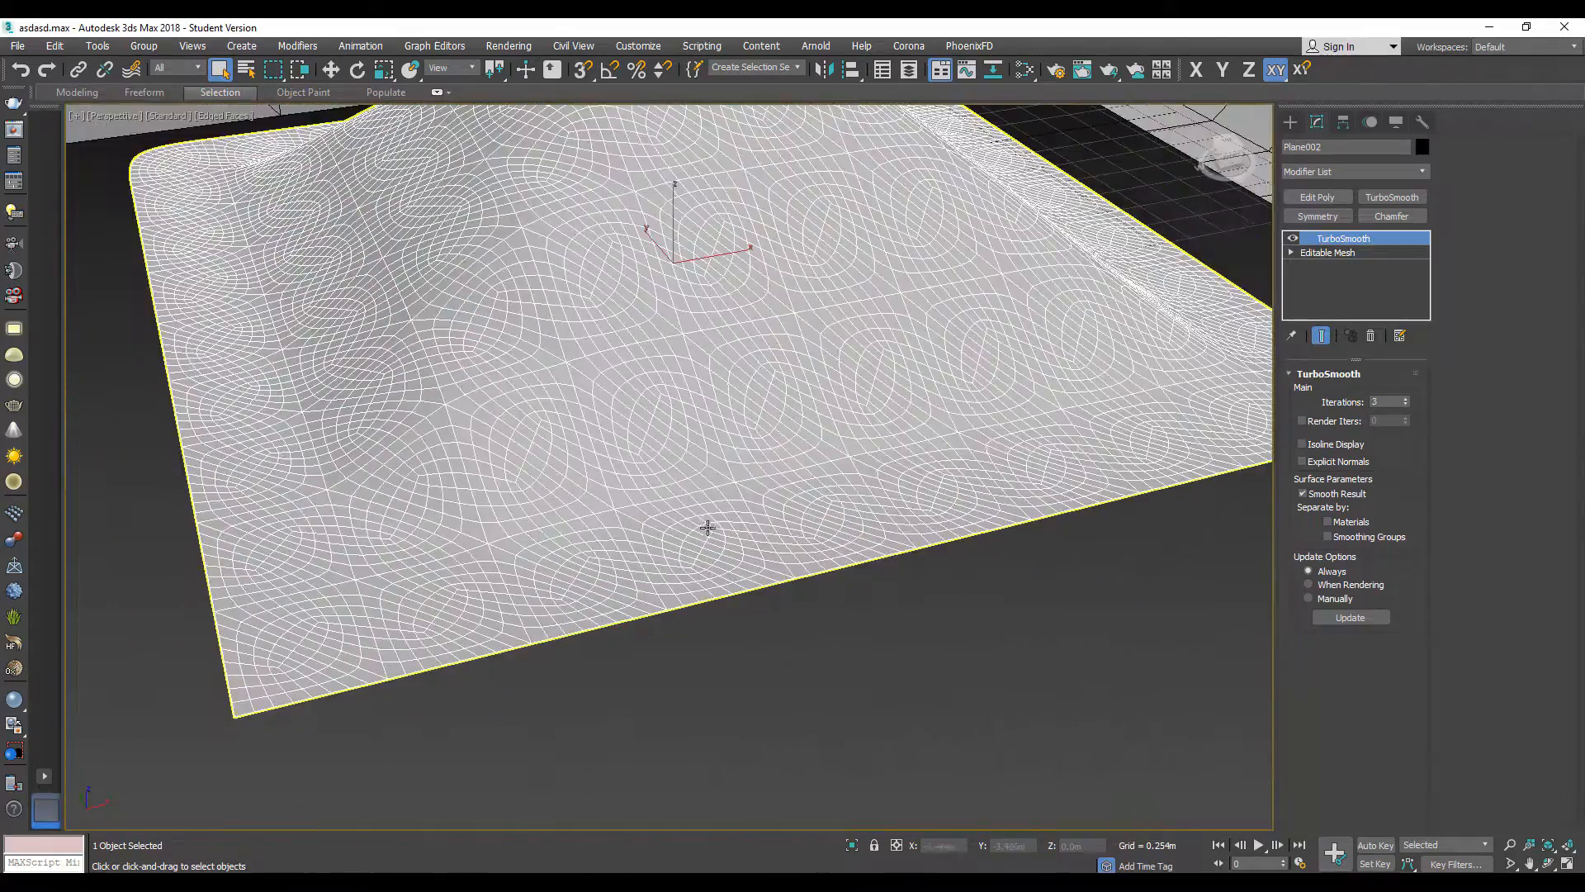
mouse_move(643, 480)
middle_mouse_down()
mouse_move(696, 512)
mouse_move(644, 504)
middle_mouse_up()
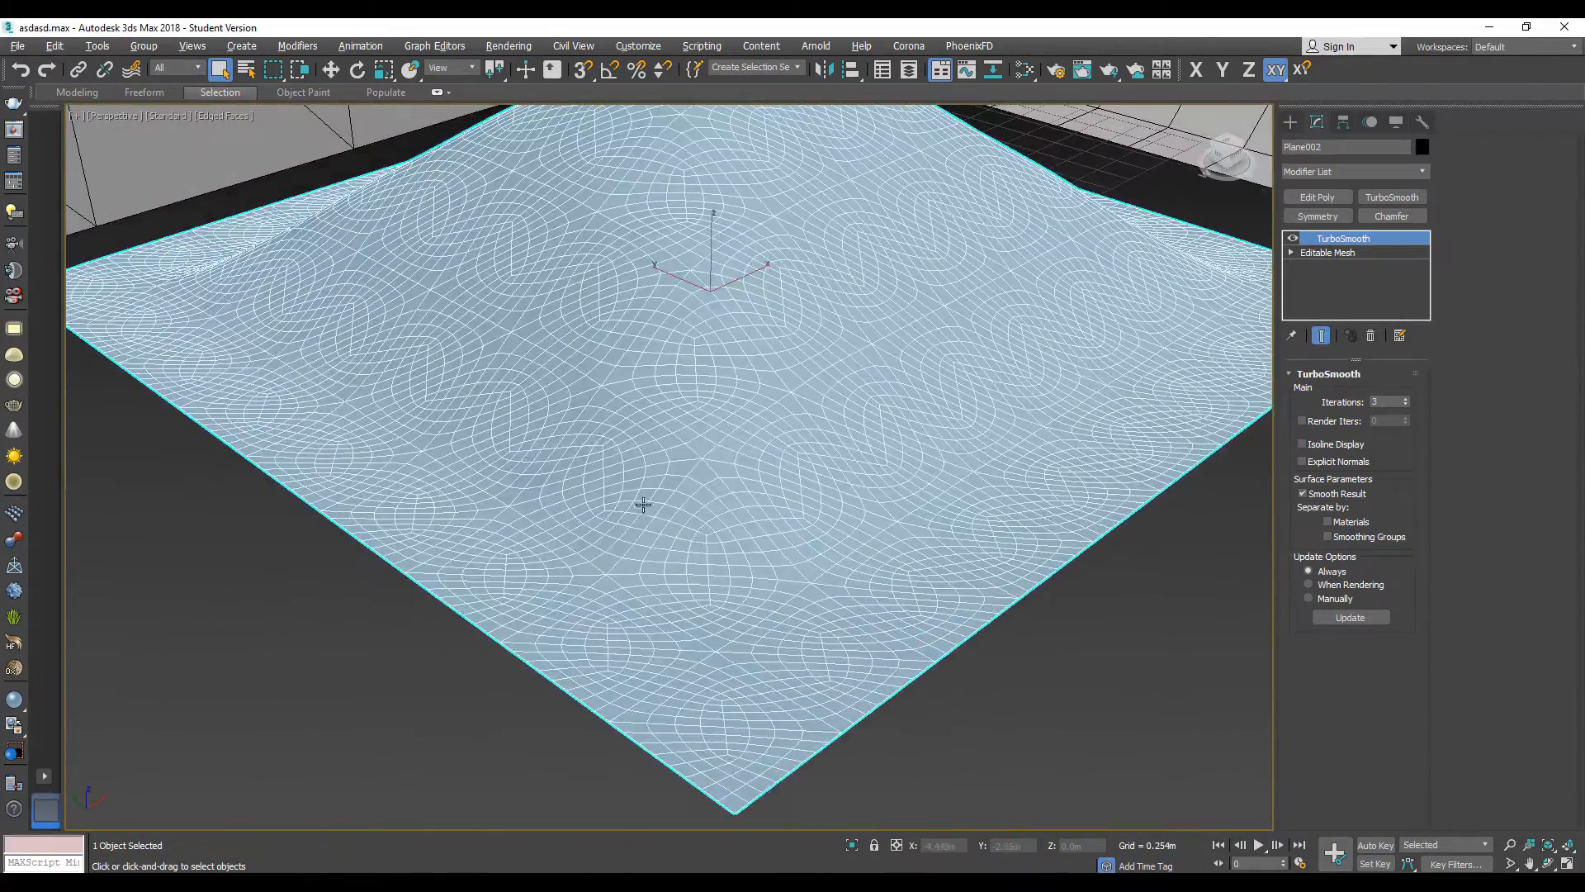
scroll(701, 539, "up", 3)
middle_click_drag(725, 542, 864, 414, "alt")
scroll(704, 552, "down", 5)
scroll(630, 432, "up", 4)
scroll(701, 406, "down", 2)
scroll(846, 396, "down", 5)
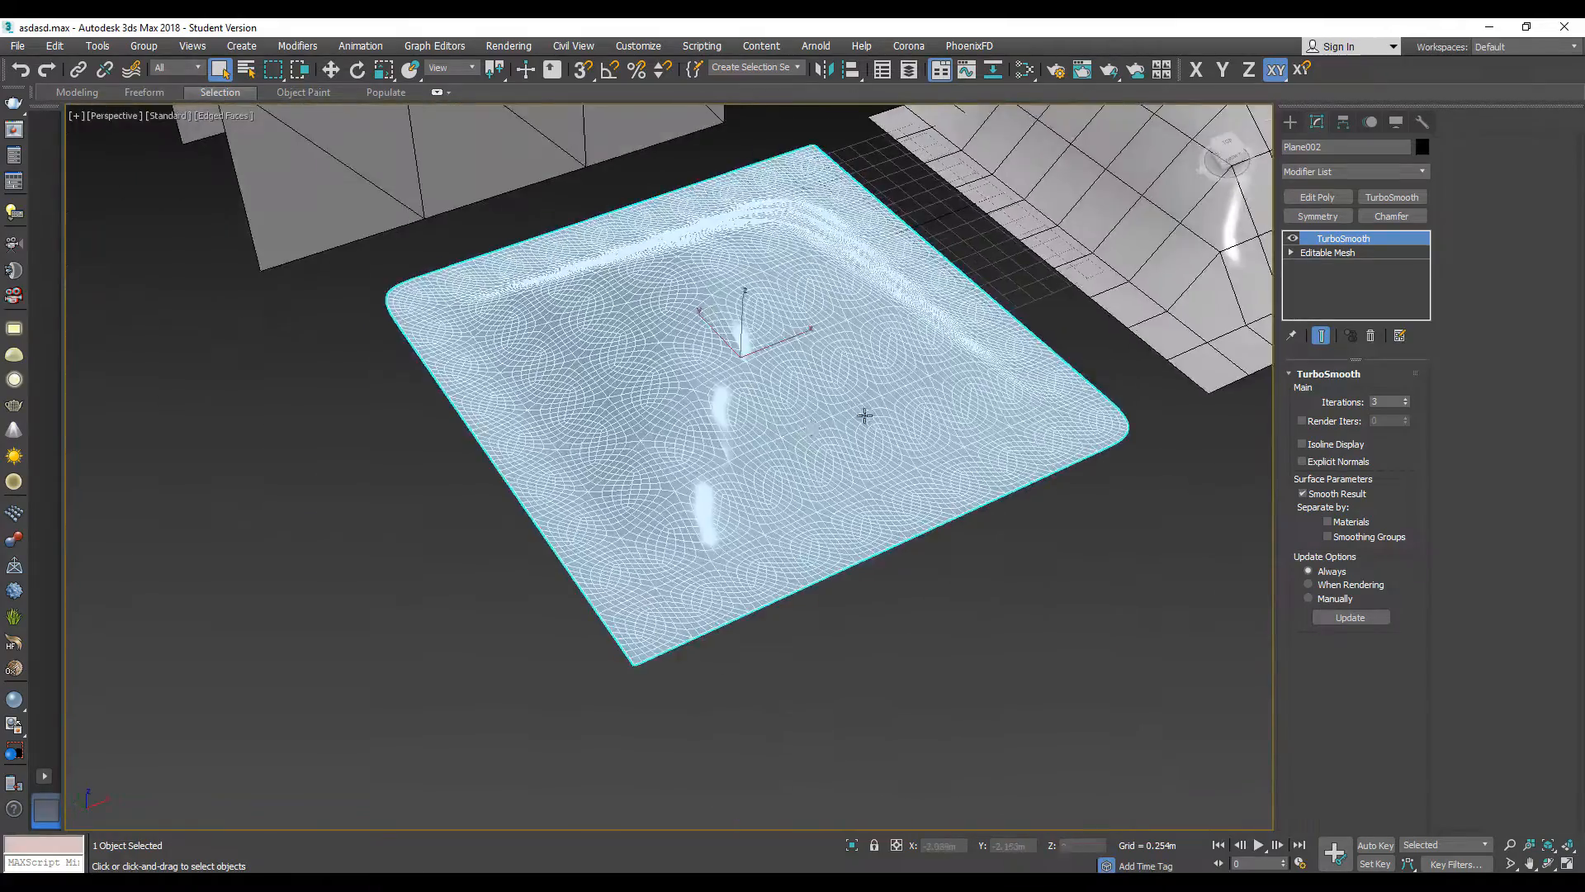
Re-enable TurboSmooth on the quad-based hill, inspect its mesh at 2 iterations, and set the iterations to 3
middle_click_drag(1117, 295, 814, 418)
left_click(999, 290)
left_click(1293, 239)
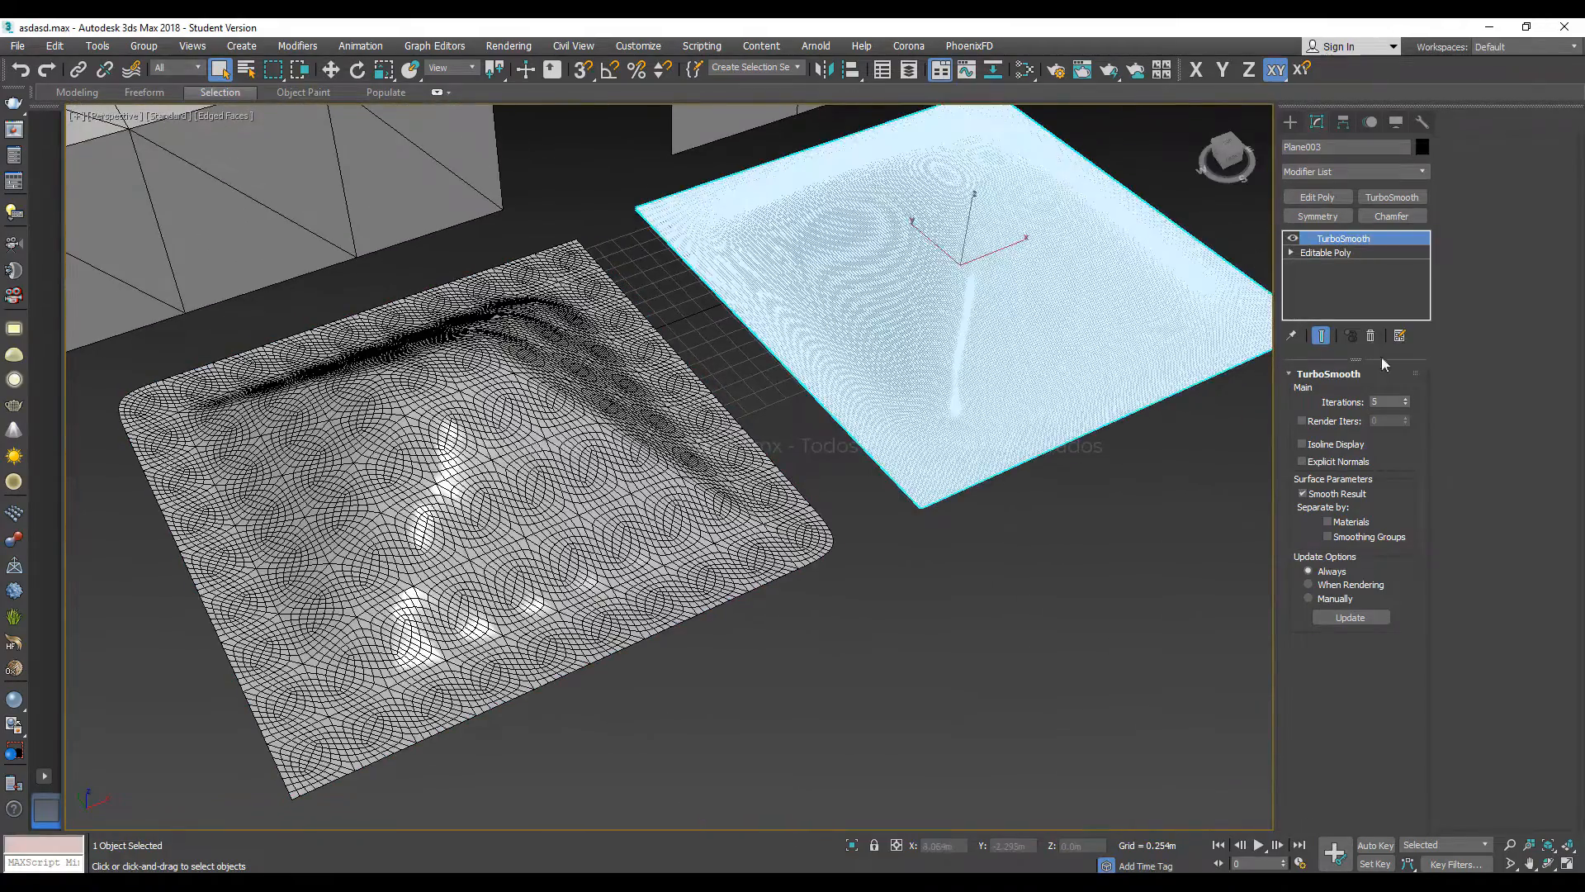
left_click(1407, 404)
left_click(1407, 404)
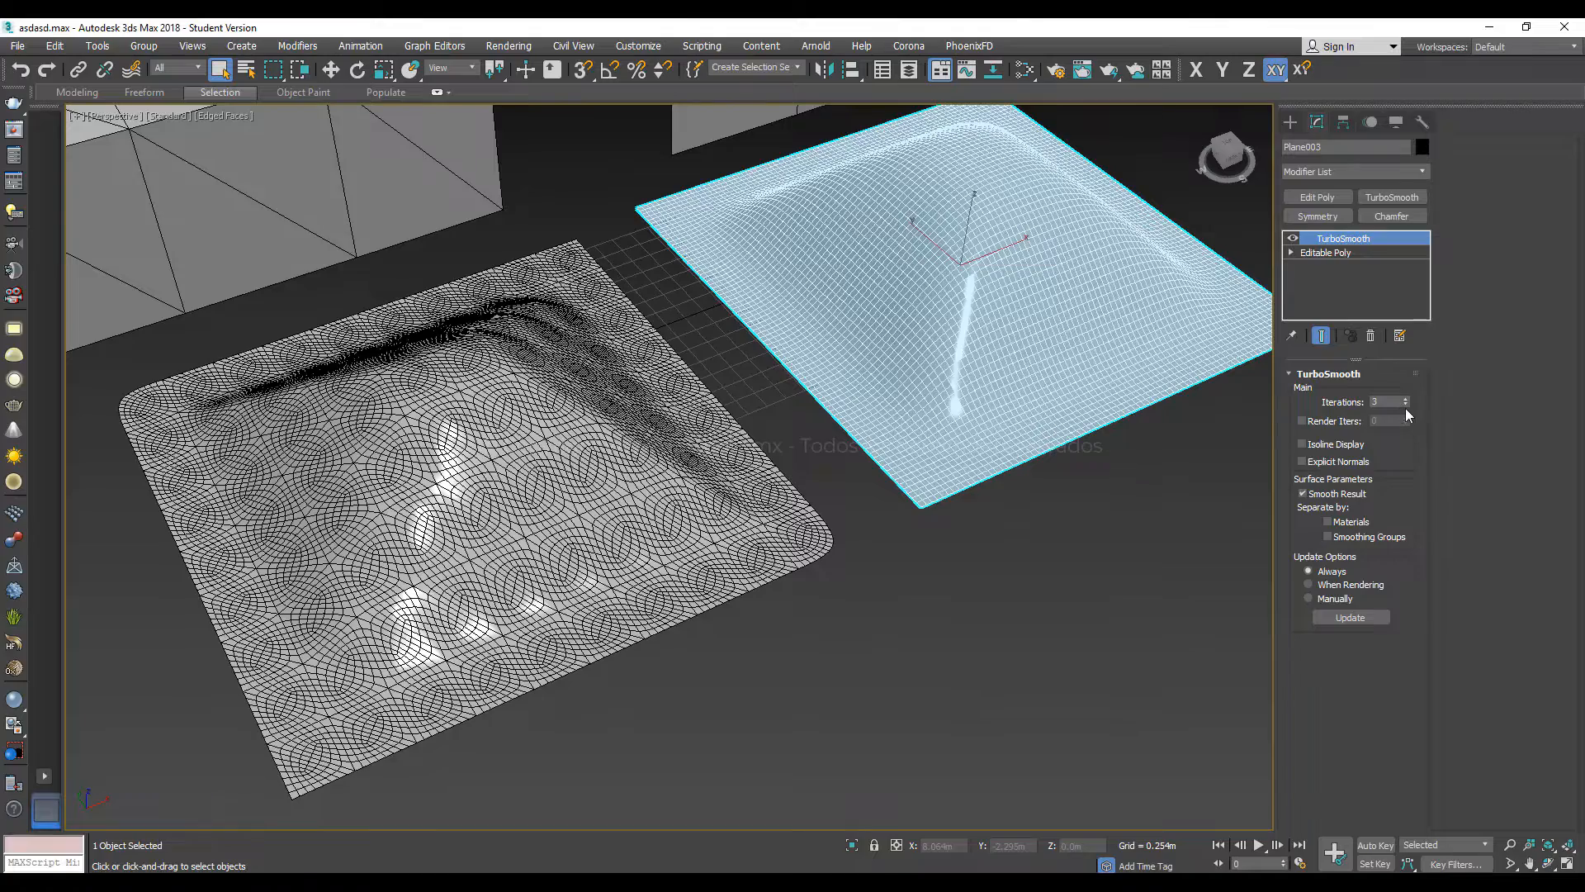
left_click(1406, 405)
scroll(726, 471, "up", 6)
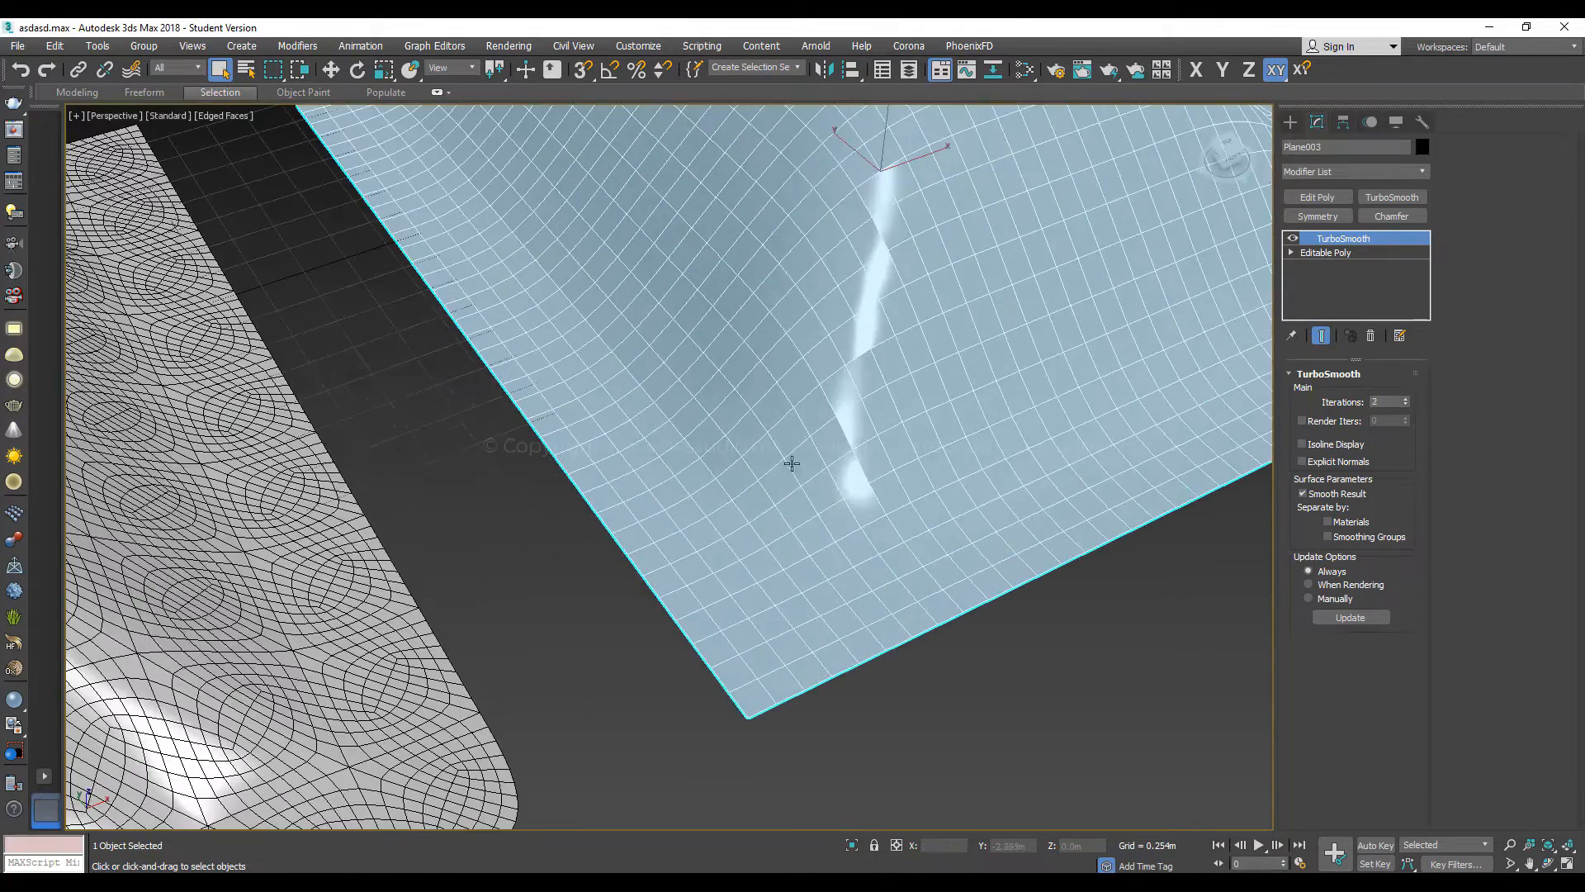
middle_click_drag(795, 464, 741, 321)
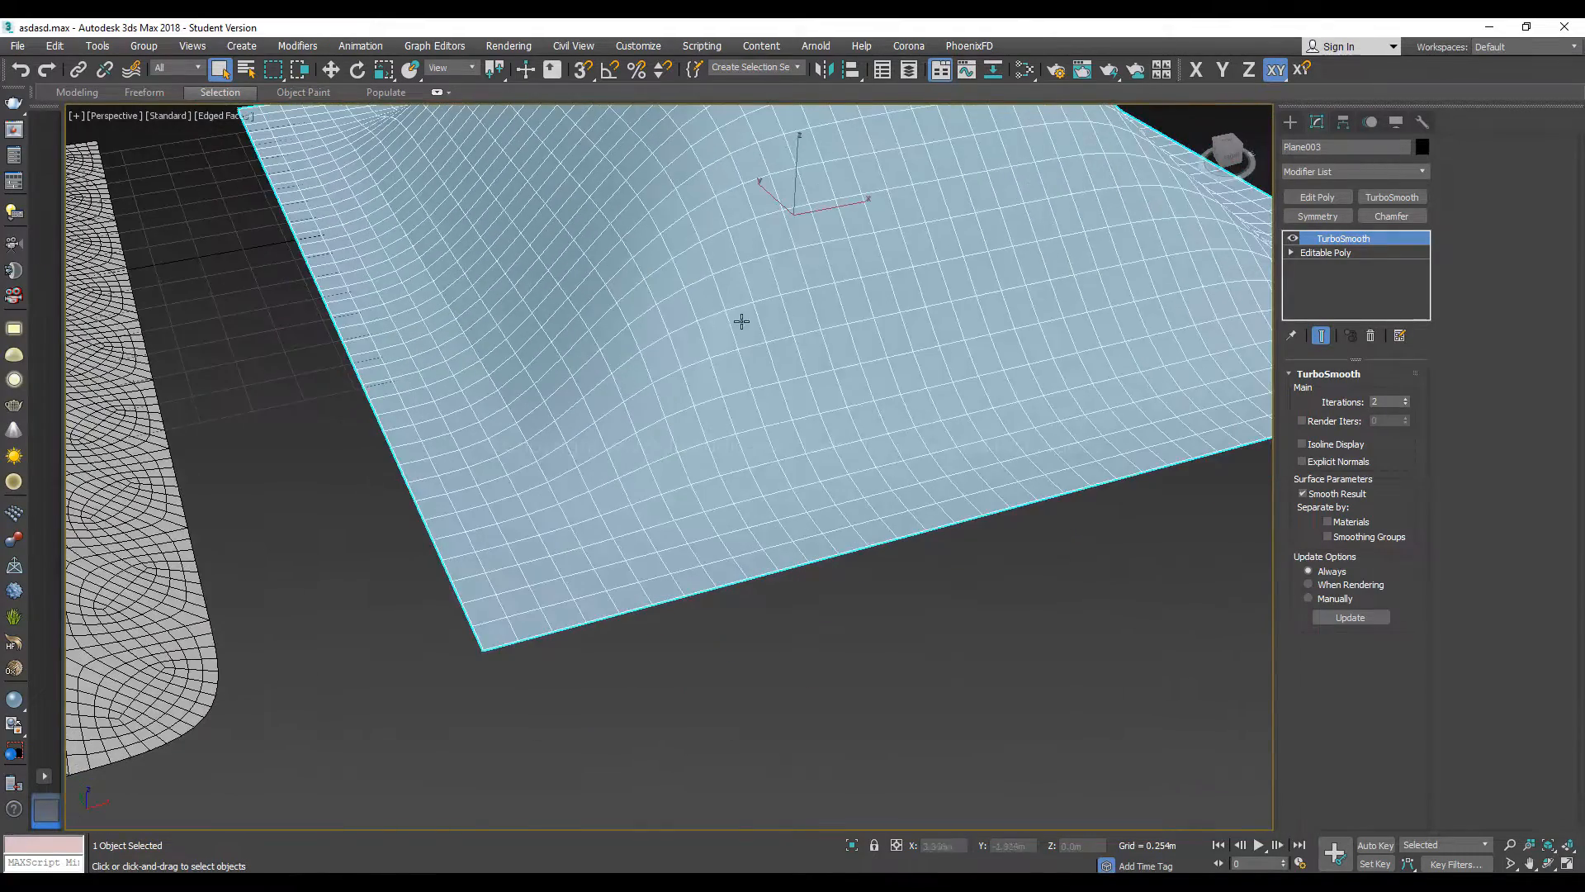
left_click(1406, 399)
scroll(853, 365, "down", 5)
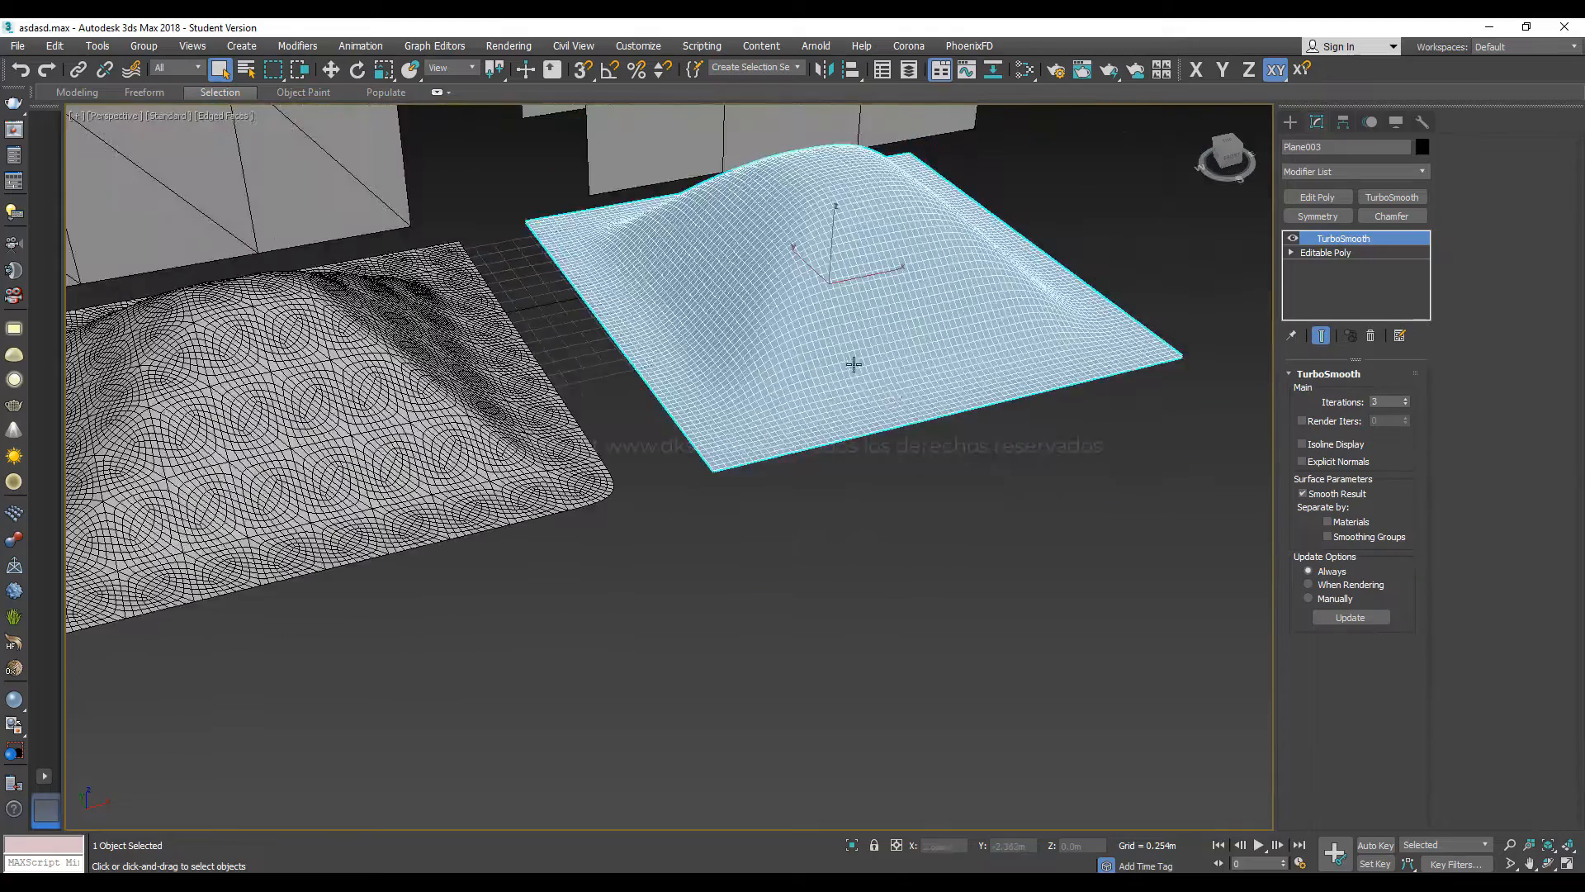
Set the triangulated hill's TurboSmooth iterations to 5 and inspect the resulting mesh
middle_click_drag(853, 364, 1131, 363)
middle_click_drag(696, 409, 652, 391, "alt")
left_click(653, 391)
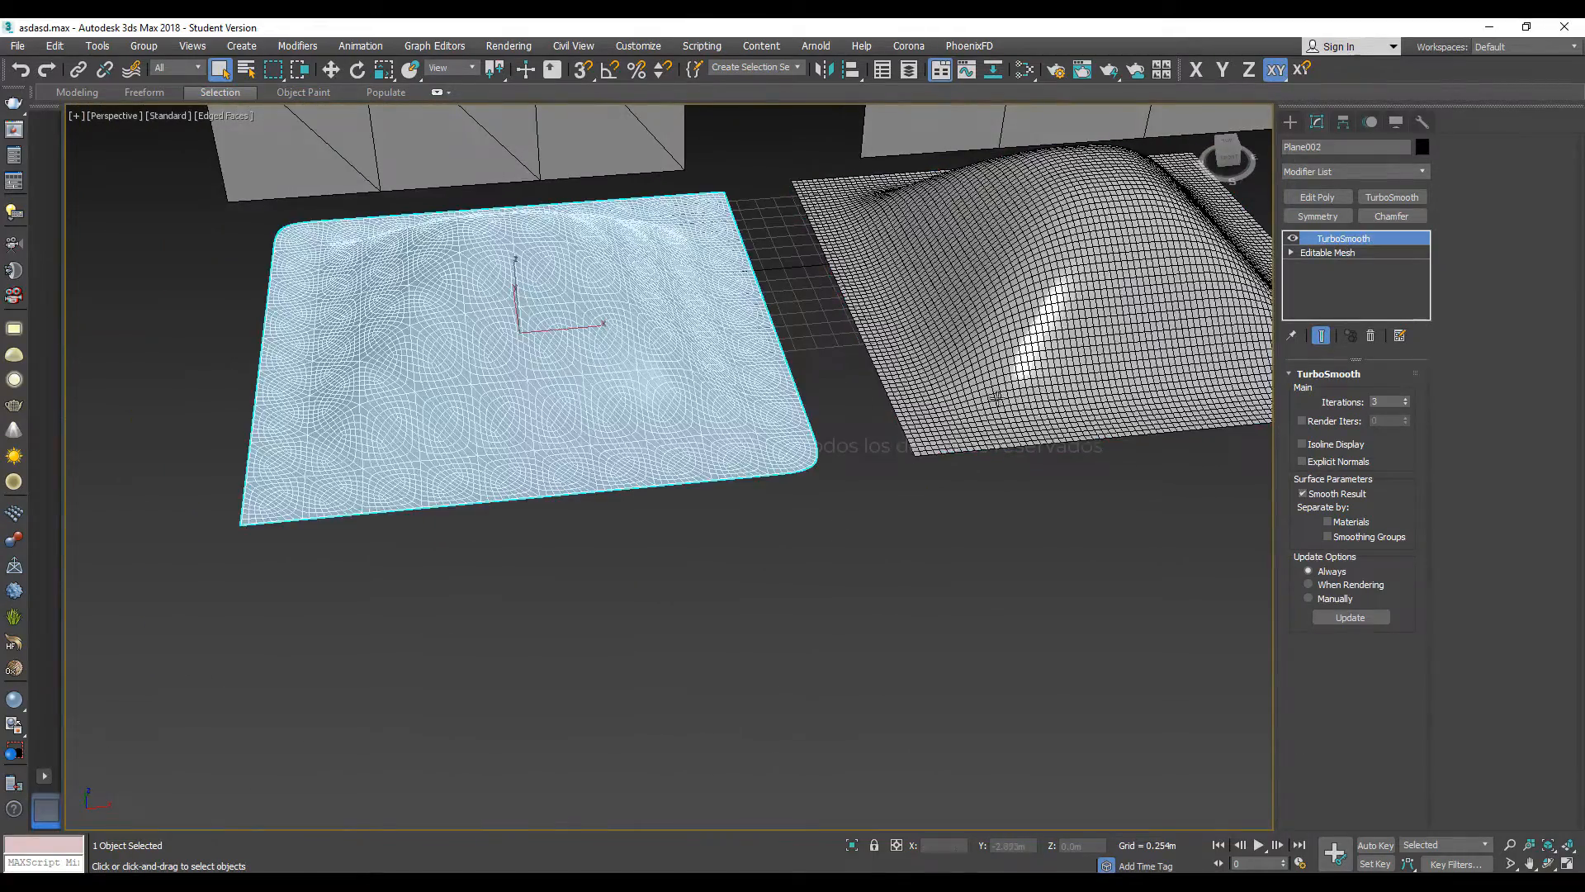
left_click(1406, 398)
left_click(1405, 398)
scroll(619, 399, "up", 5)
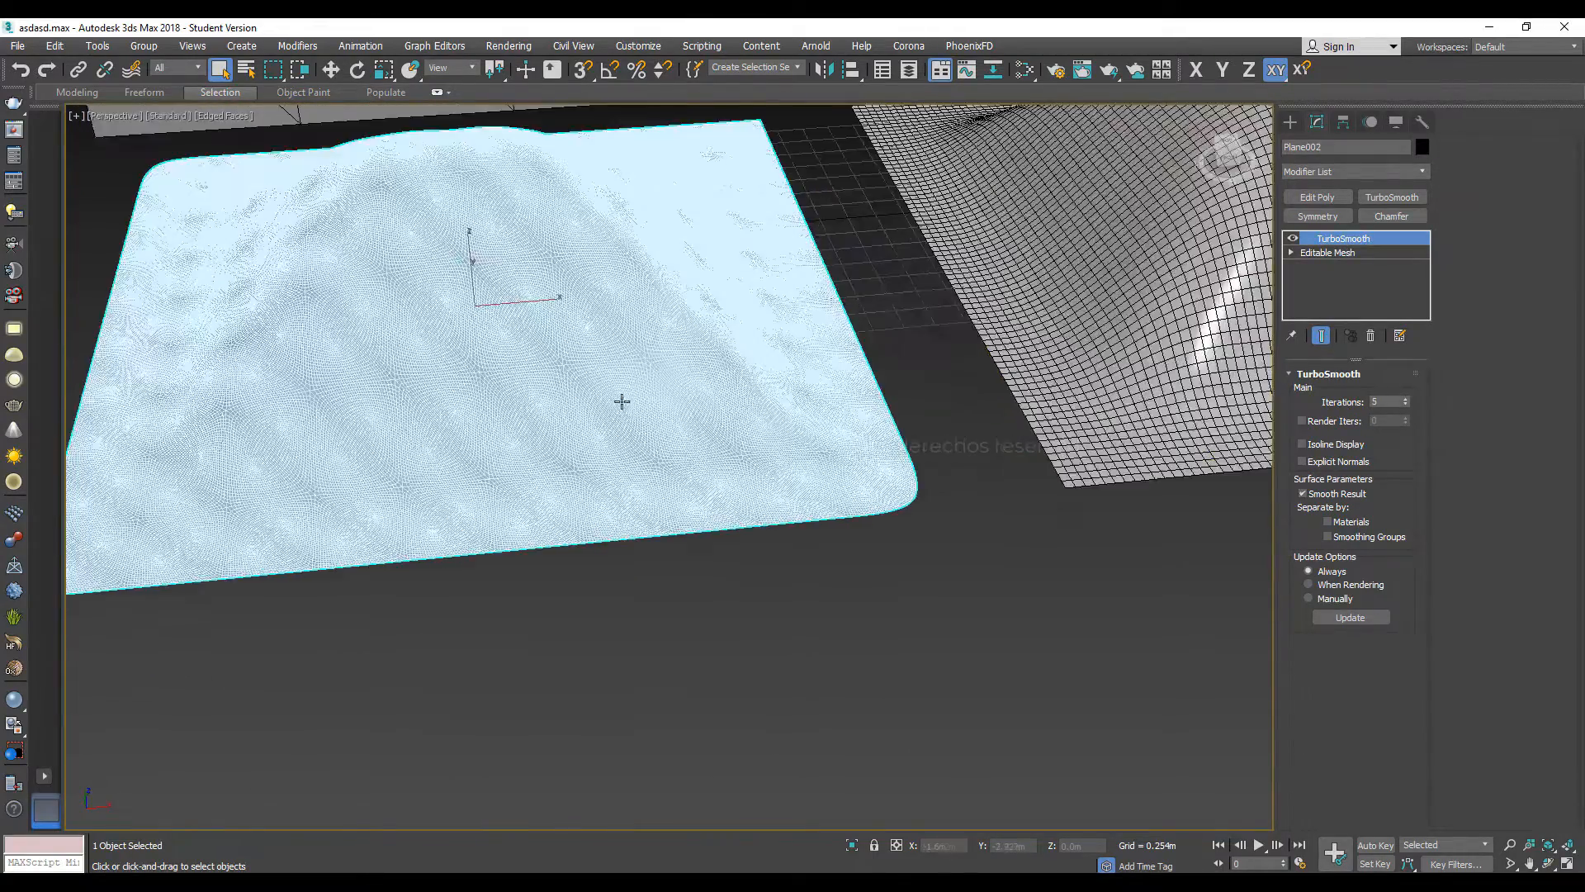
scroll(730, 439, "down", 4)
middle_click_drag(730, 440, 782, 509)
middle_click_drag(531, 435, 483, 463)
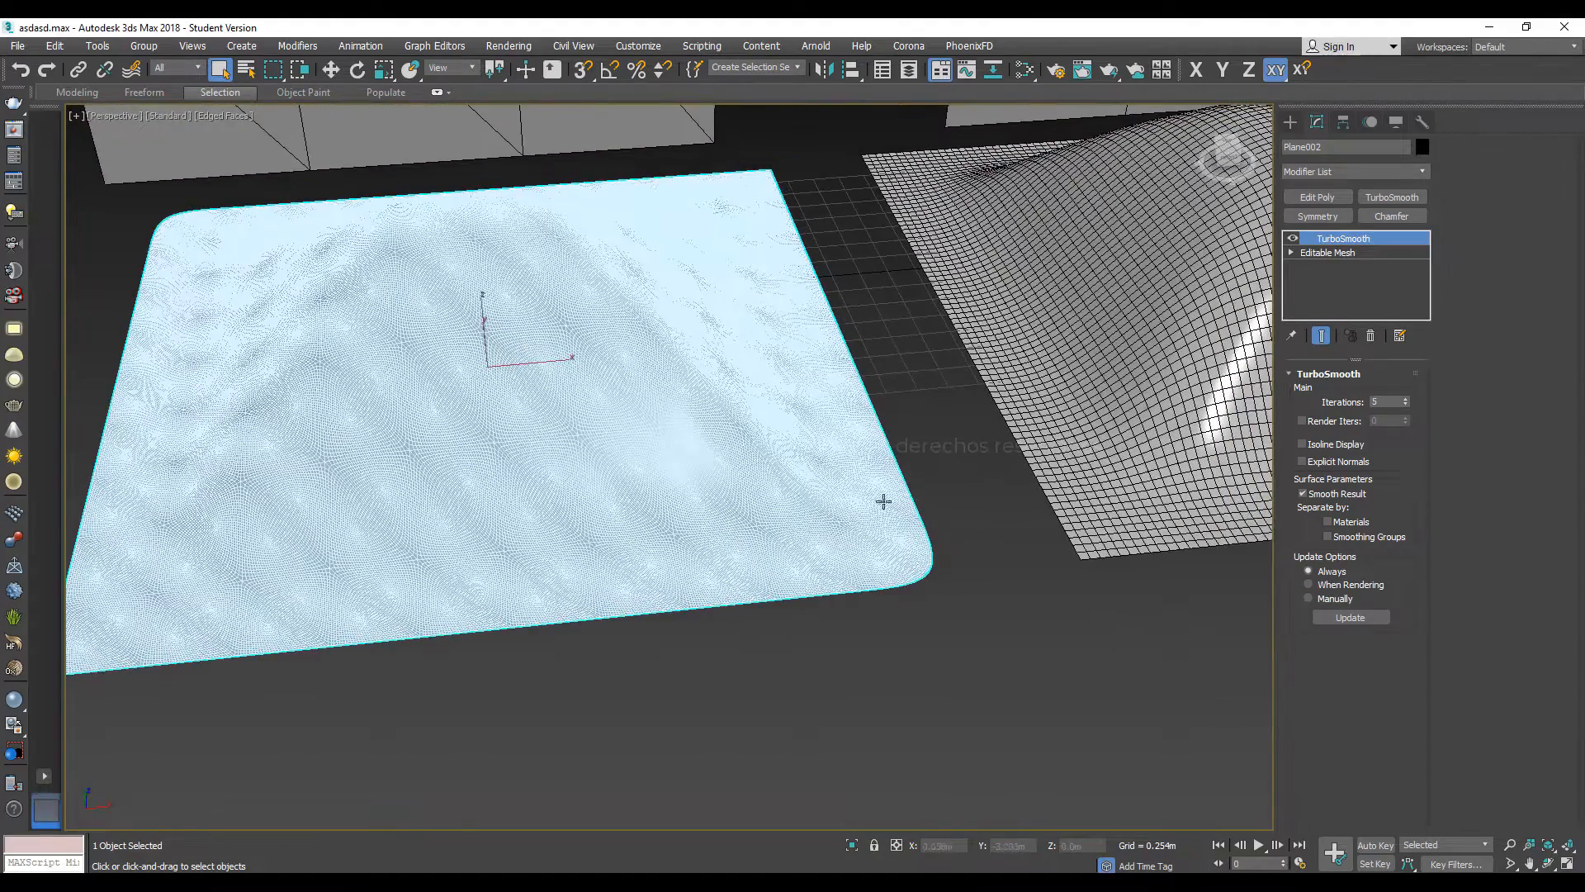
Hide the edged faces to view both smoothed hills in plain shading, and frame the selected triangulated hill
left_click(958, 500)
key("F4")
scroll(701, 426, "down", 2)
middle_click_drag(701, 427, 740, 375, "alt")
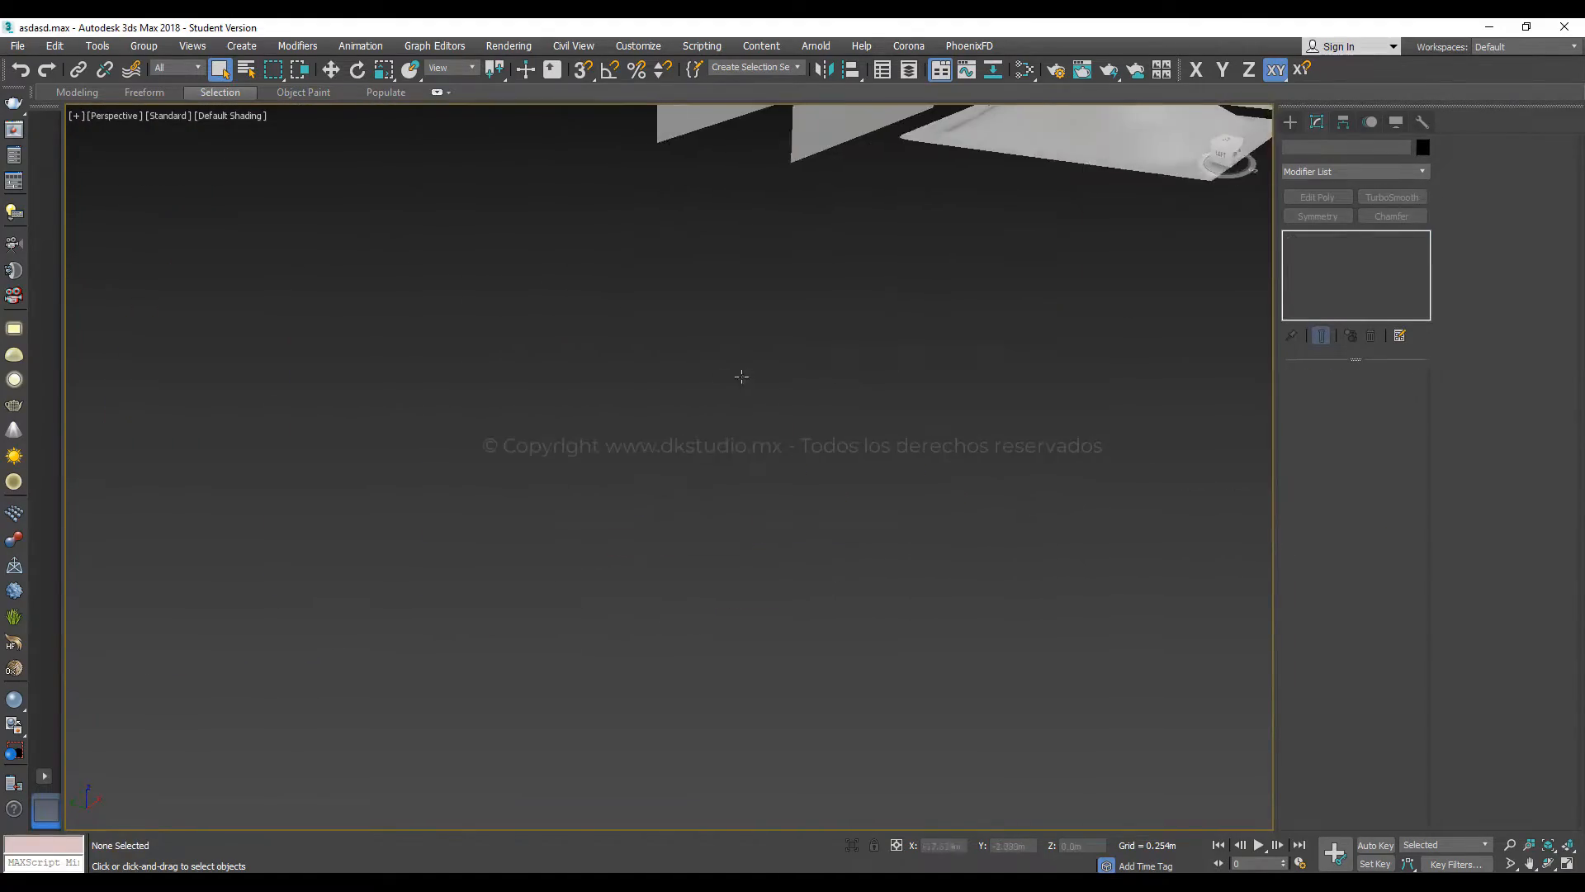
mouse_move(1137, 123)
middle_mouse_down()
mouse_move(767, 428)
mouse_move(760, 488)
mouse_move(852, 272)
middle_mouse_up()
scroll(760, 488, "up", 5)
scroll(807, 361, "down", 2)
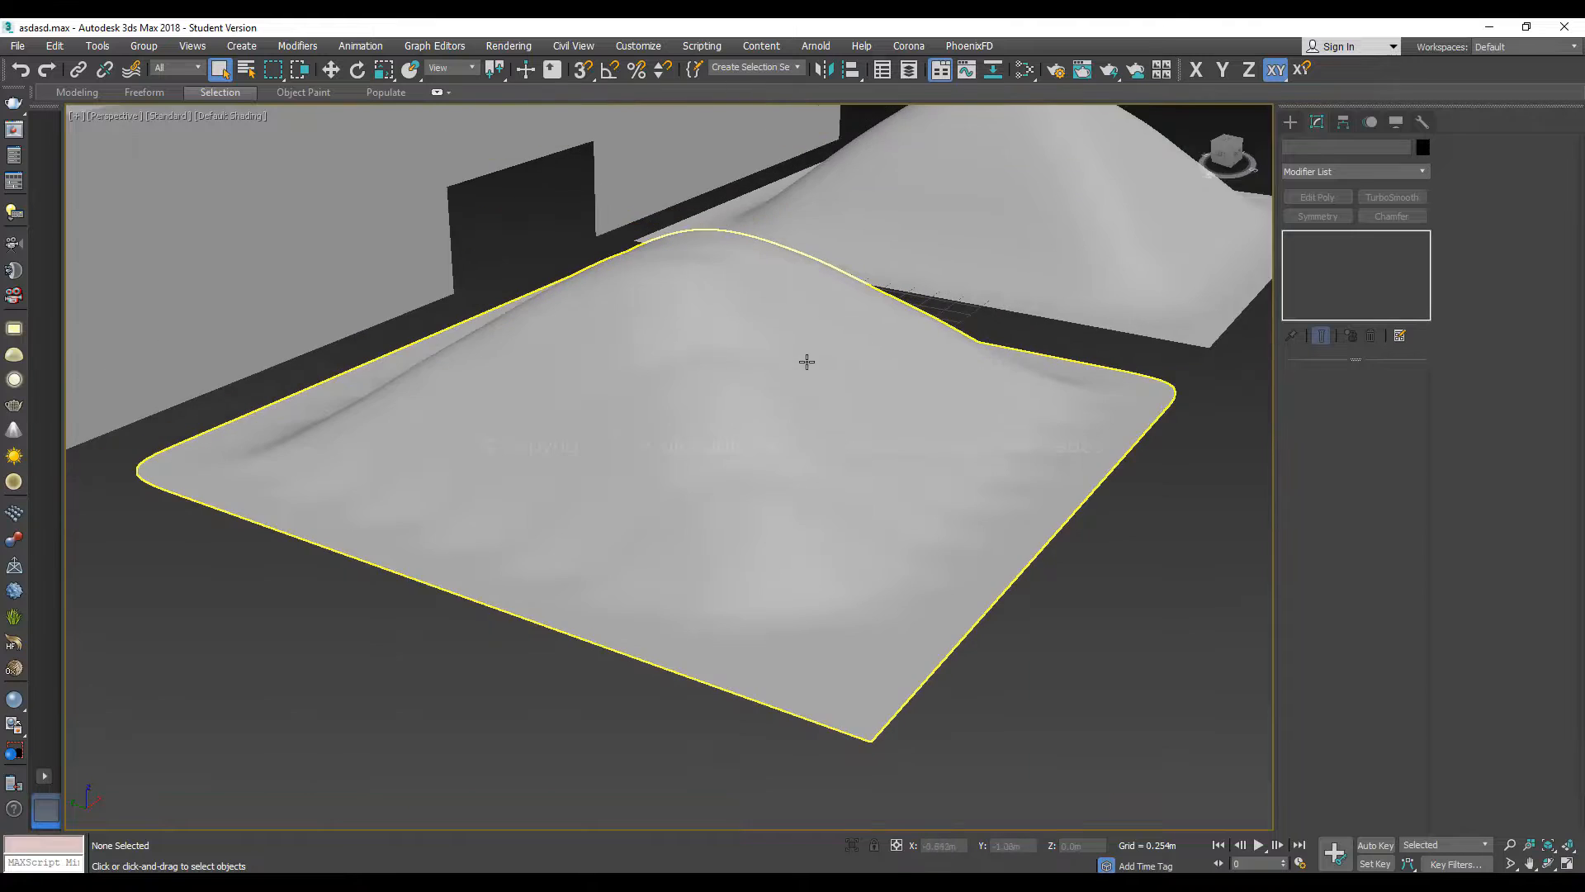
middle_click_drag(807, 360, 786, 411, "alt")
middle_click_drag(1030, 411, 768, 453)
left_click(786, 429)
key("z")
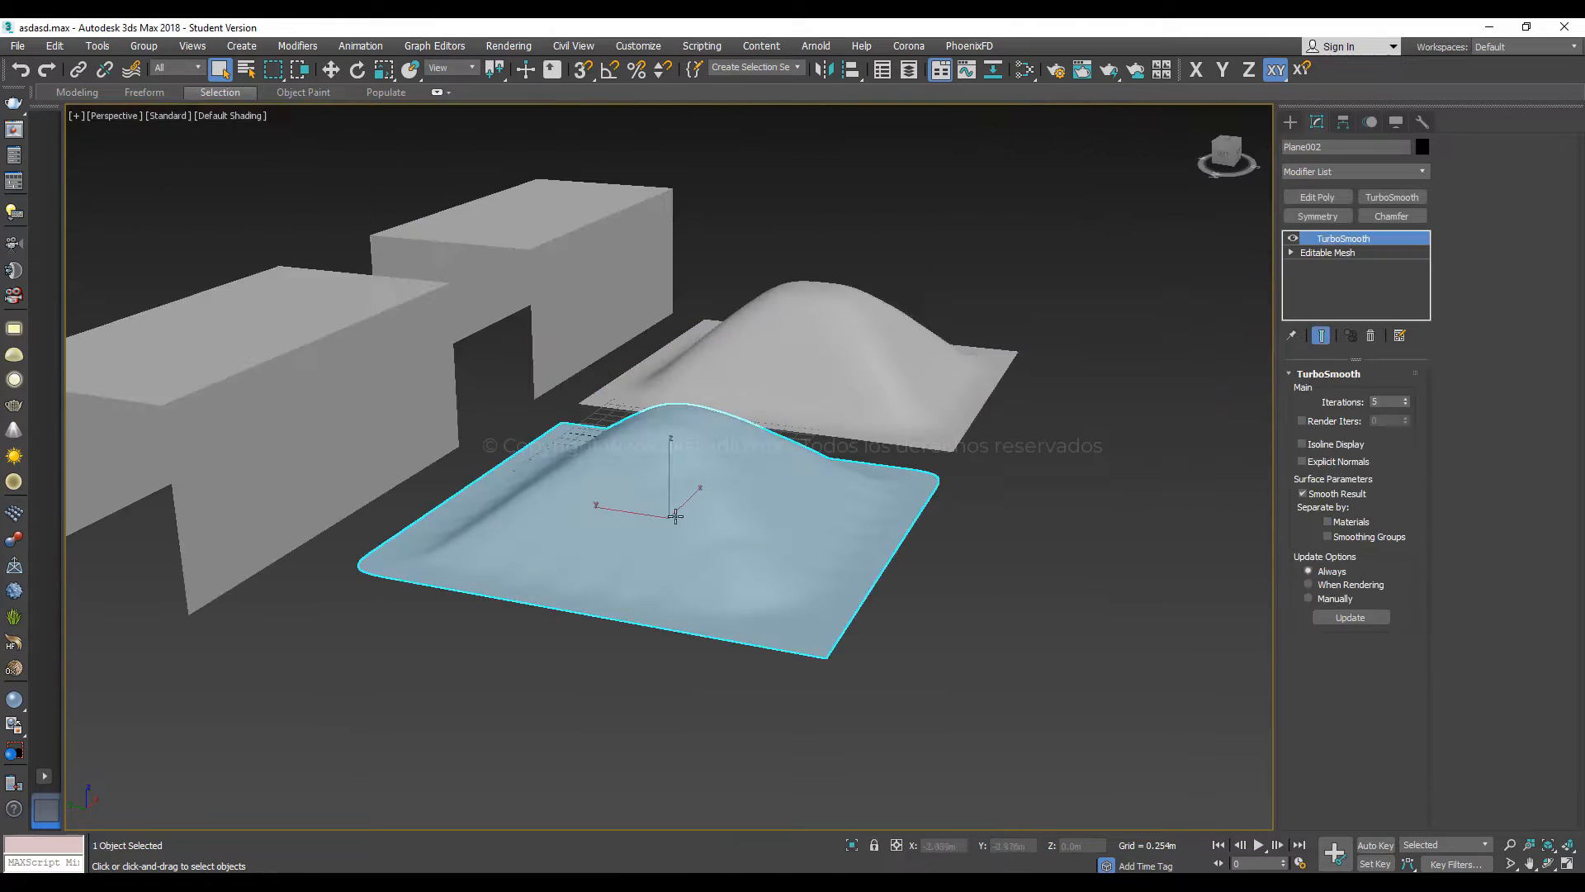
Examine the triangulated hill's surface shading, silhouette and corners from low and high angles on several sides
scroll(675, 516, "up", 3)
middle_click_drag(674, 516, 742, 470, "alt")
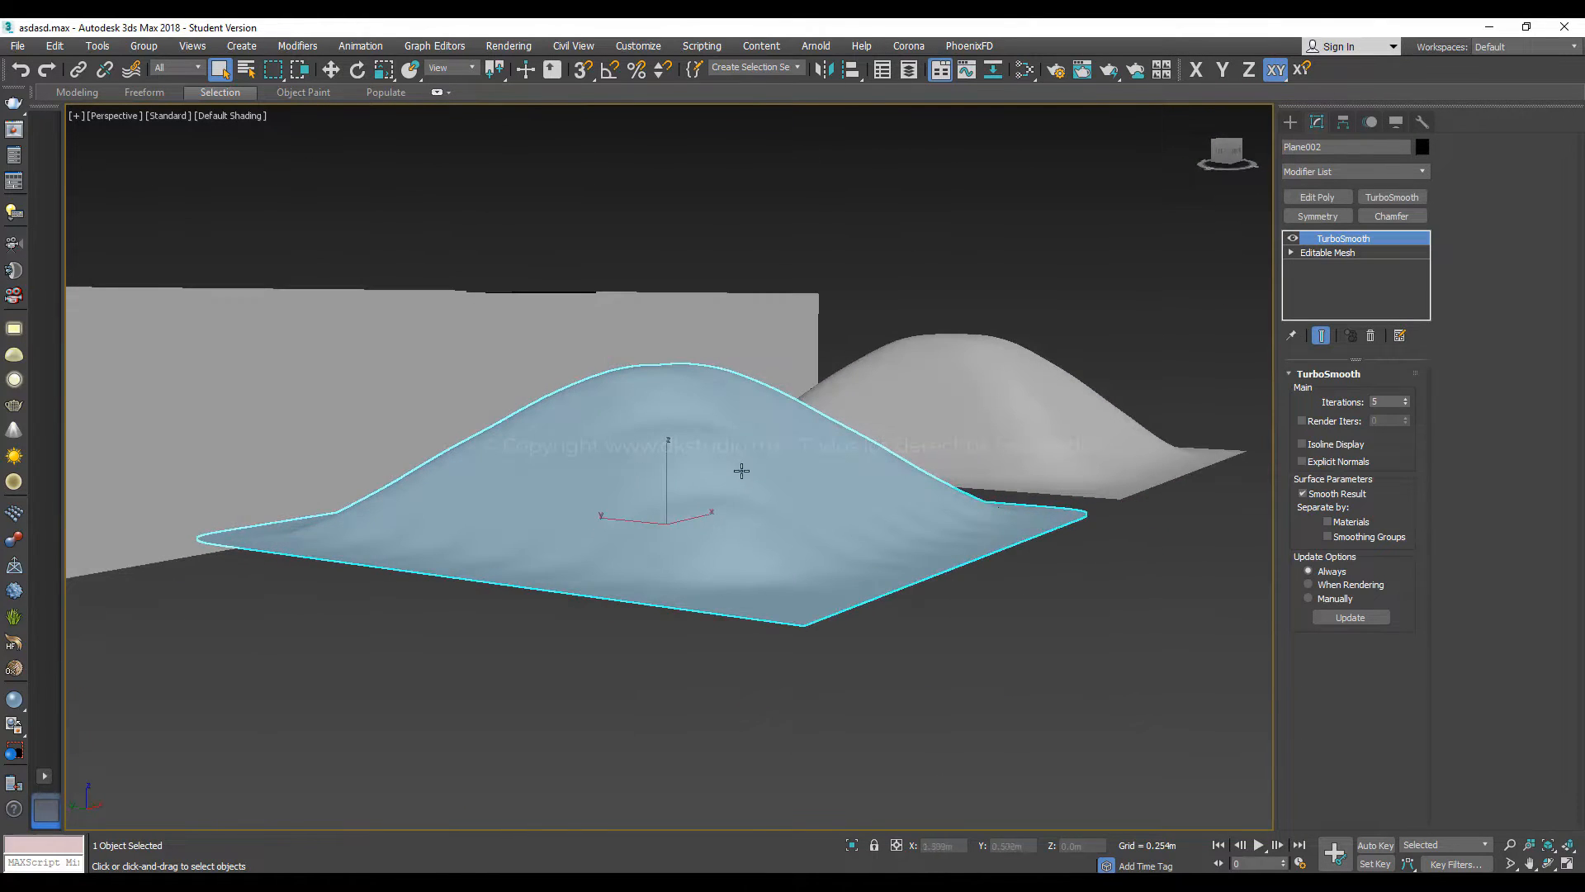
middle_click_drag(792, 543, 335, 495, "alt")
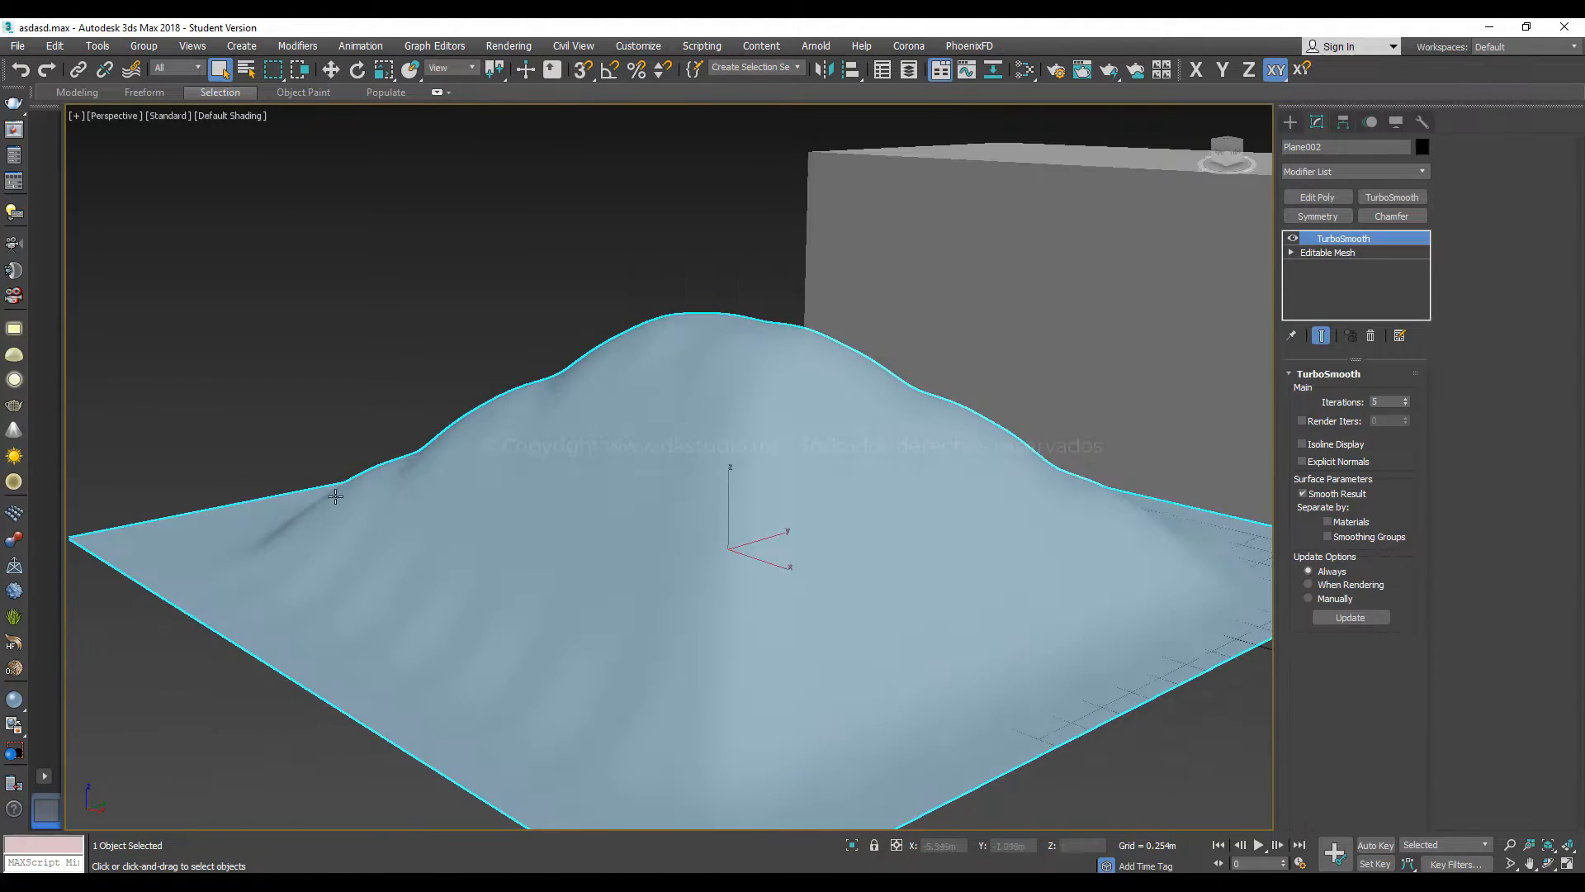
middle_click_drag(481, 478, 463, 513, "alt")
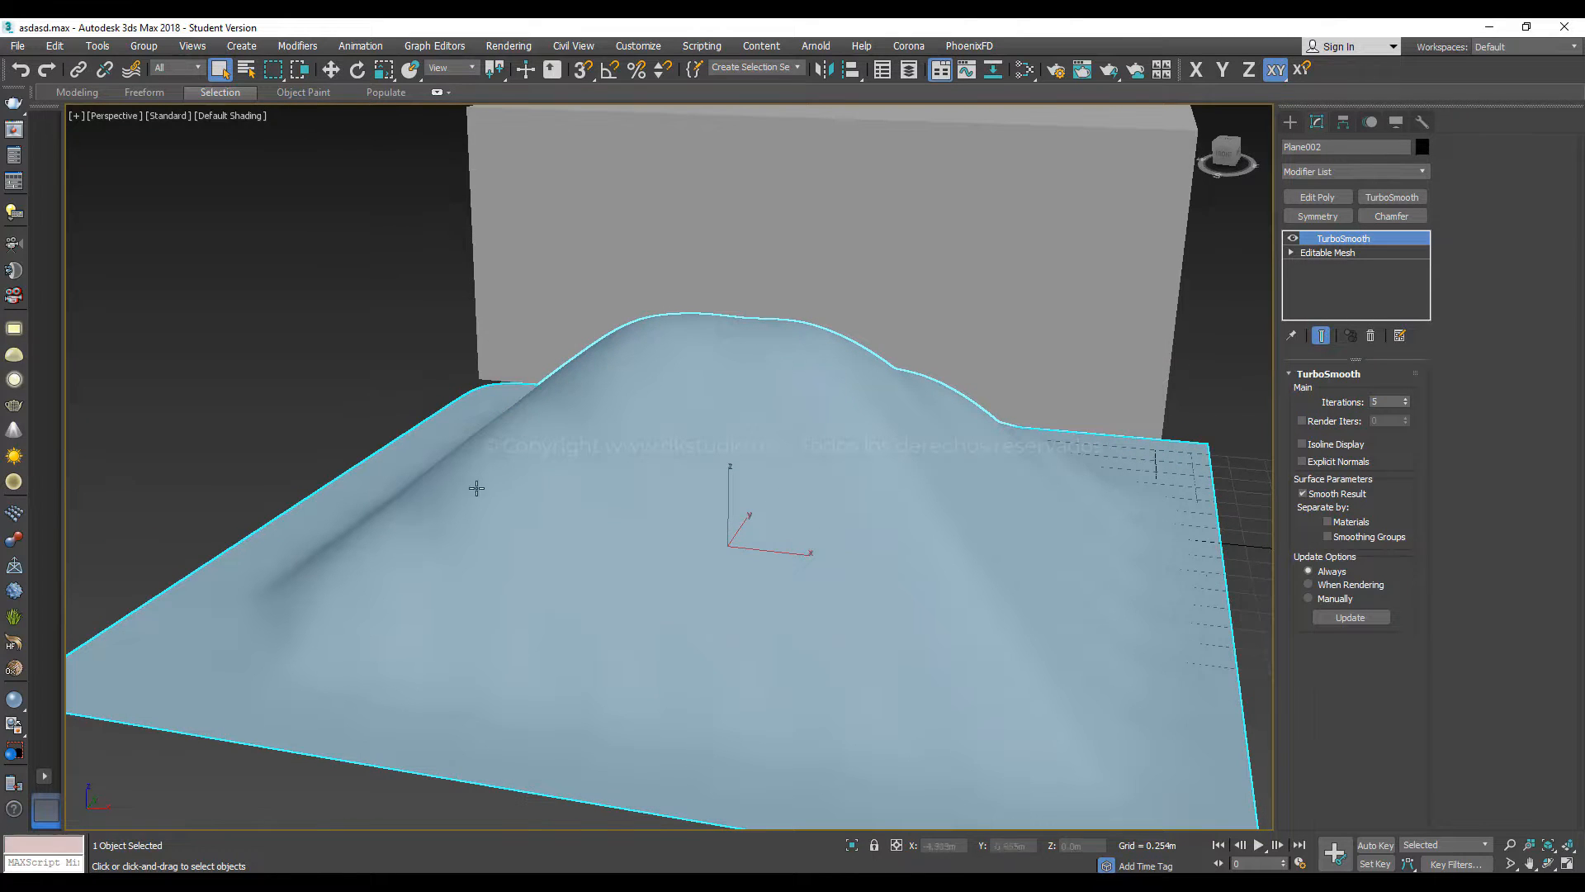
middle_click_drag(650, 370, 522, 369, "alt")
scroll(523, 369, "down", 5)
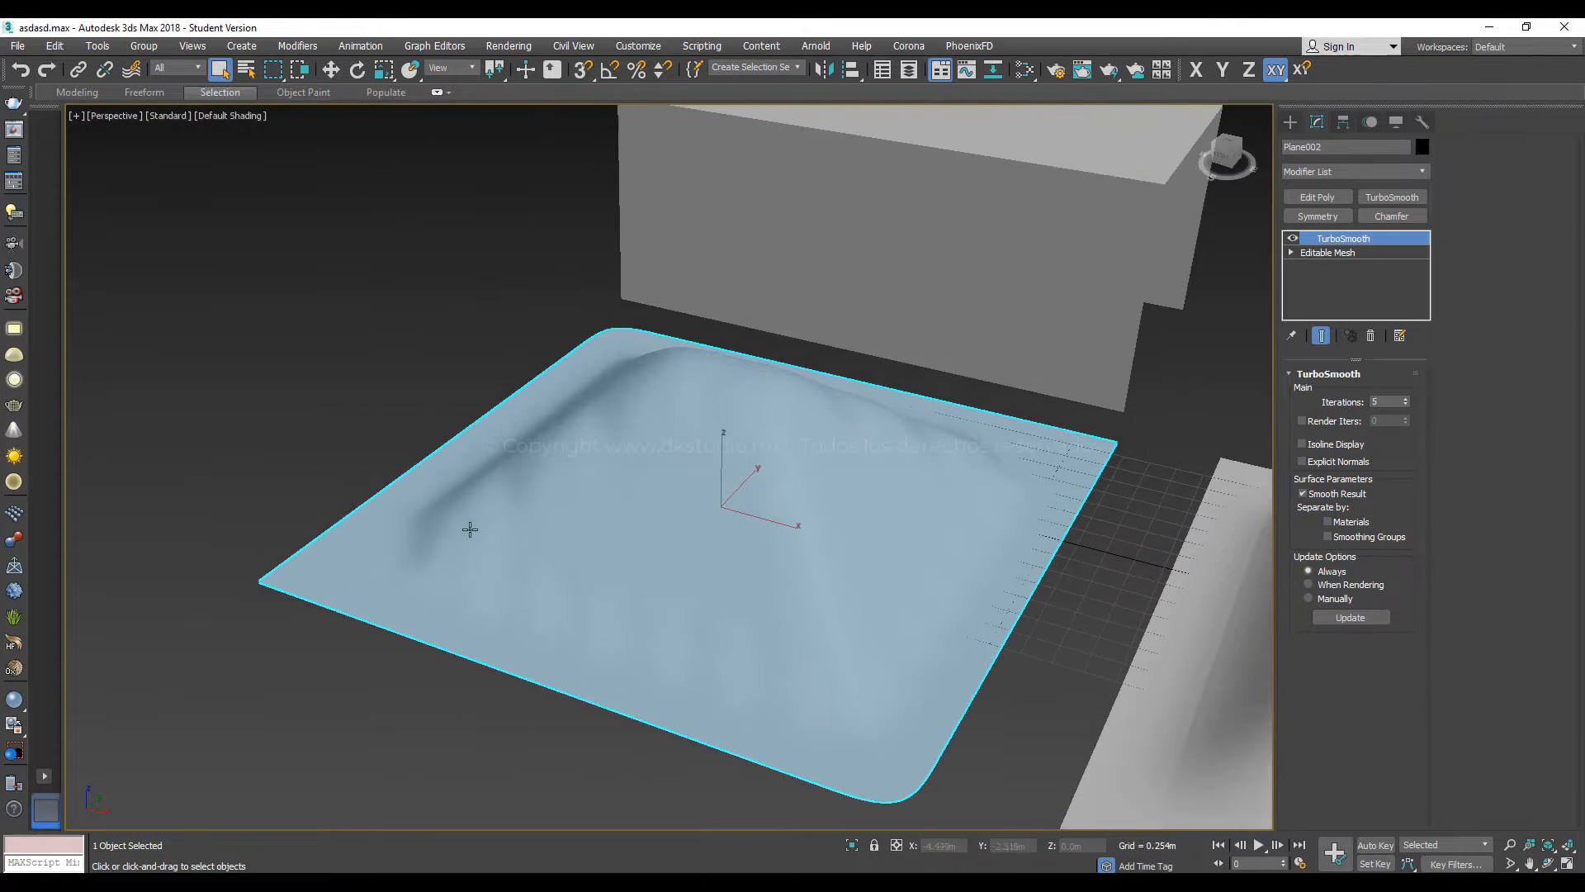
middle_click_drag(463, 510, 627, 478, "alt")
scroll(795, 490, "up", 3)
scroll(666, 428, "down", 5)
mouse_move(627, 477)
middle_mouse_down("alt")
mouse_move(609, 481)
mouse_move(634, 467)
middle_mouse_up("alt")
scroll(634, 466, "up", 2)
Compare the two smoothed hills and the two open box shells behind them, and show the edged faces again
left_click(810, 601)
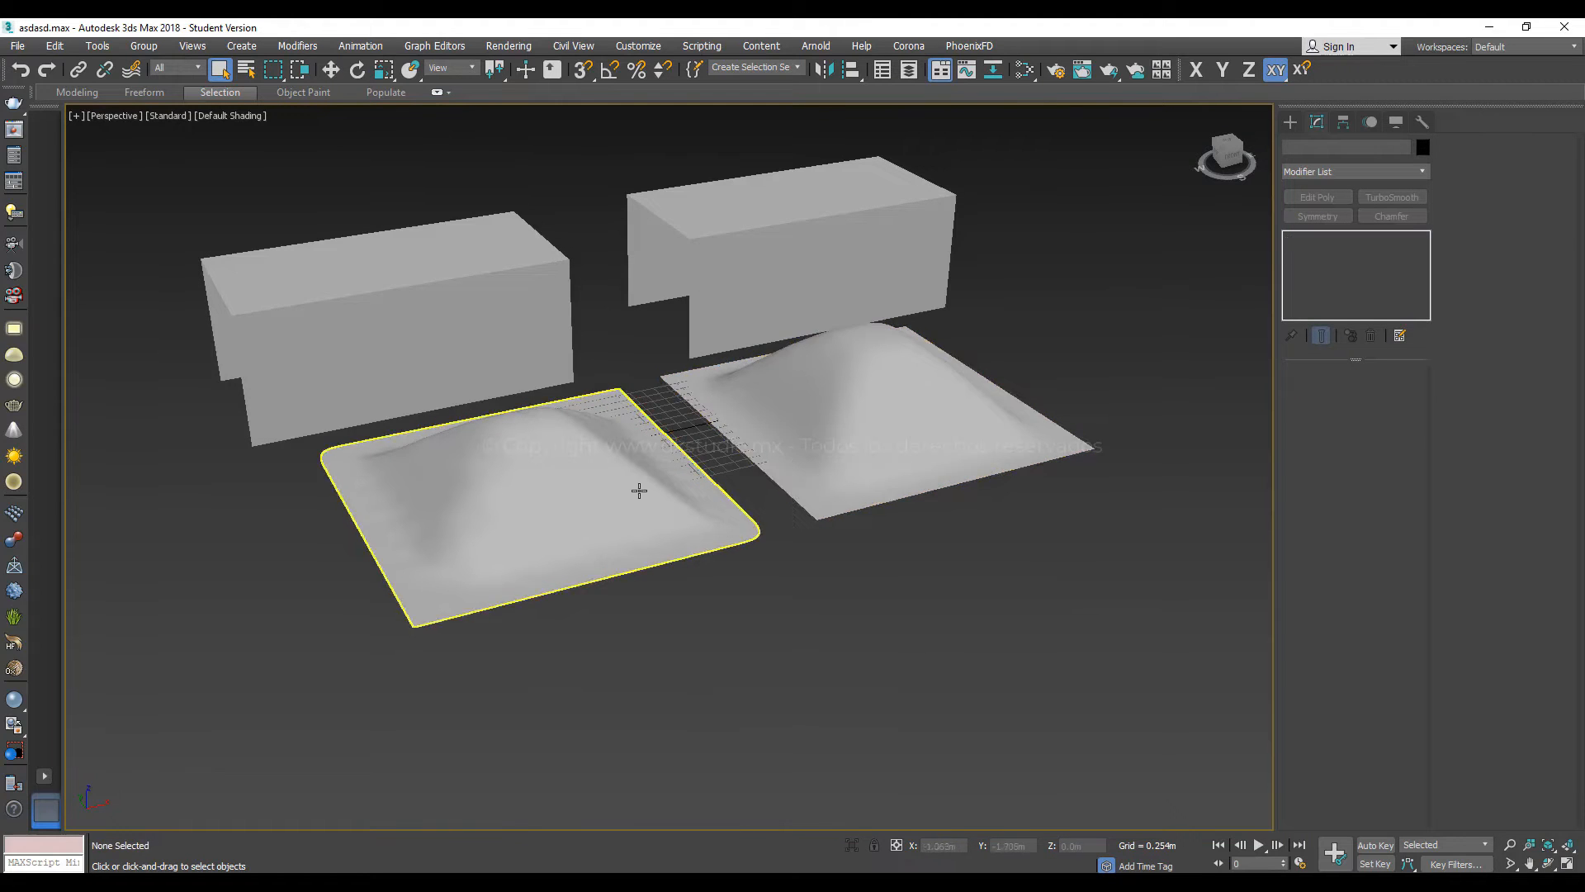
middle_click_drag(752, 480, 728, 468)
middle_click_drag(817, 371, 729, 417, "alt")
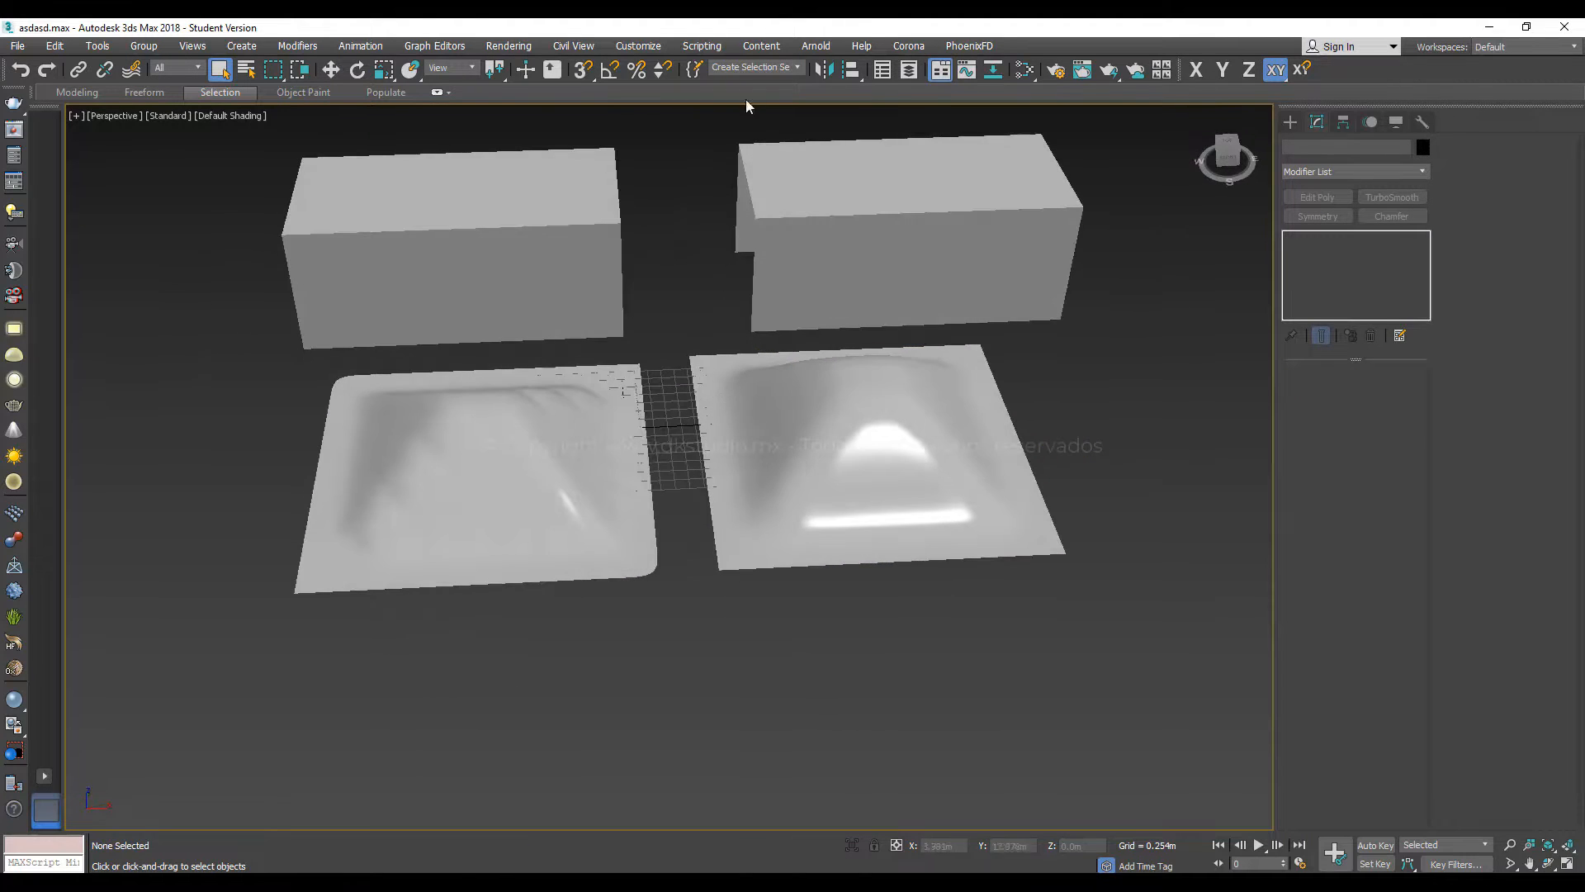
middle_click_drag(644, 171, 702, 322)
scroll(702, 322, "up", 3)
left_click(596, 350)
left_click(902, 382)
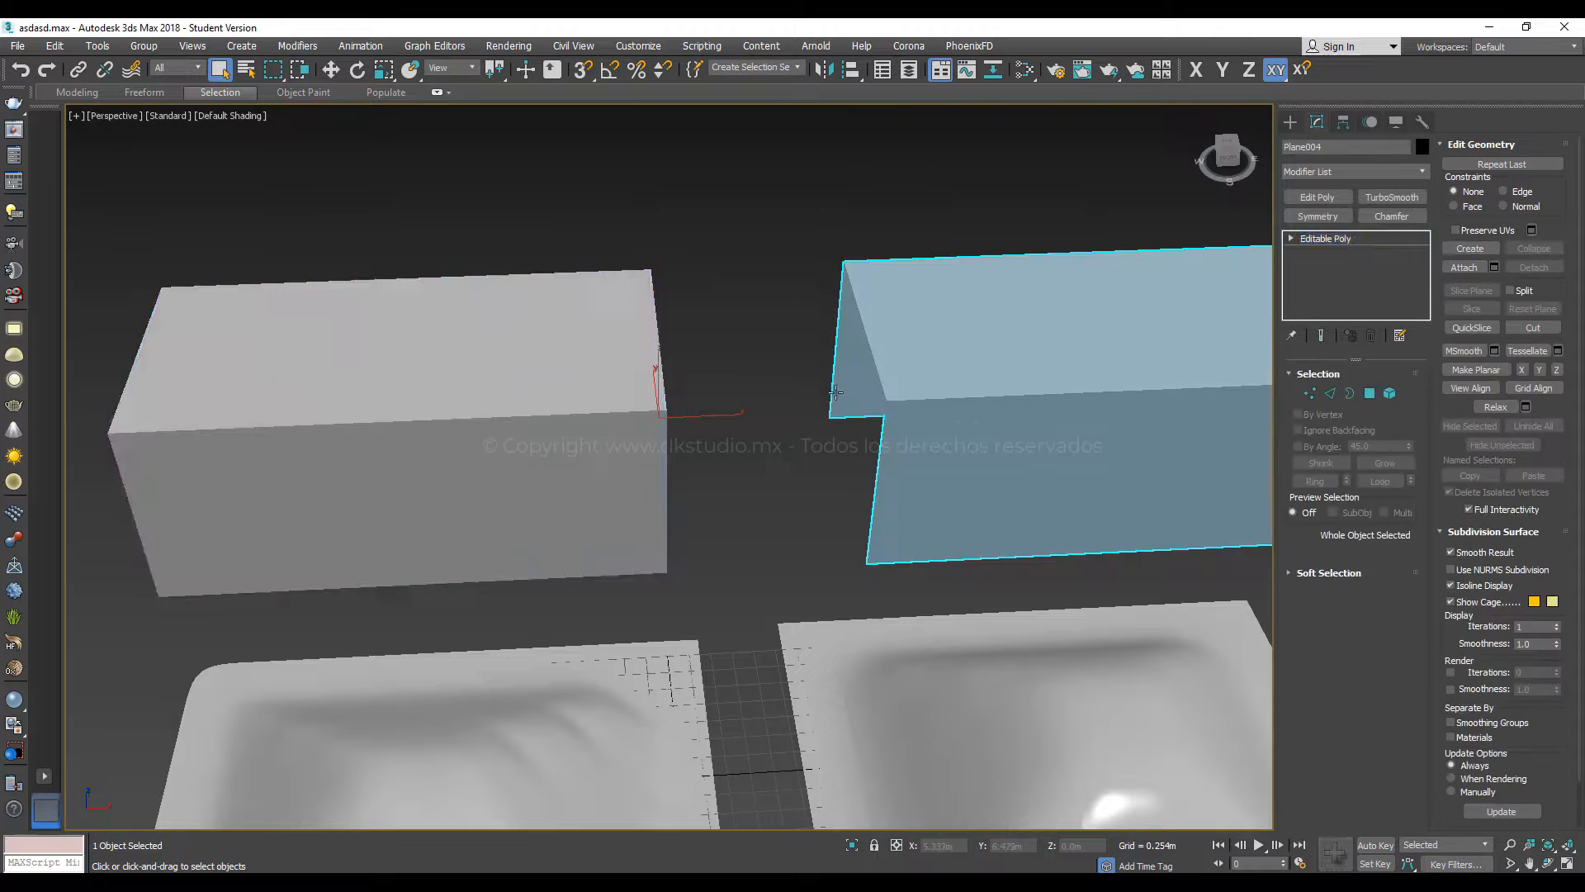
middle_click_drag(886, 355, 788, 341)
scroll(816, 350, "down", 5)
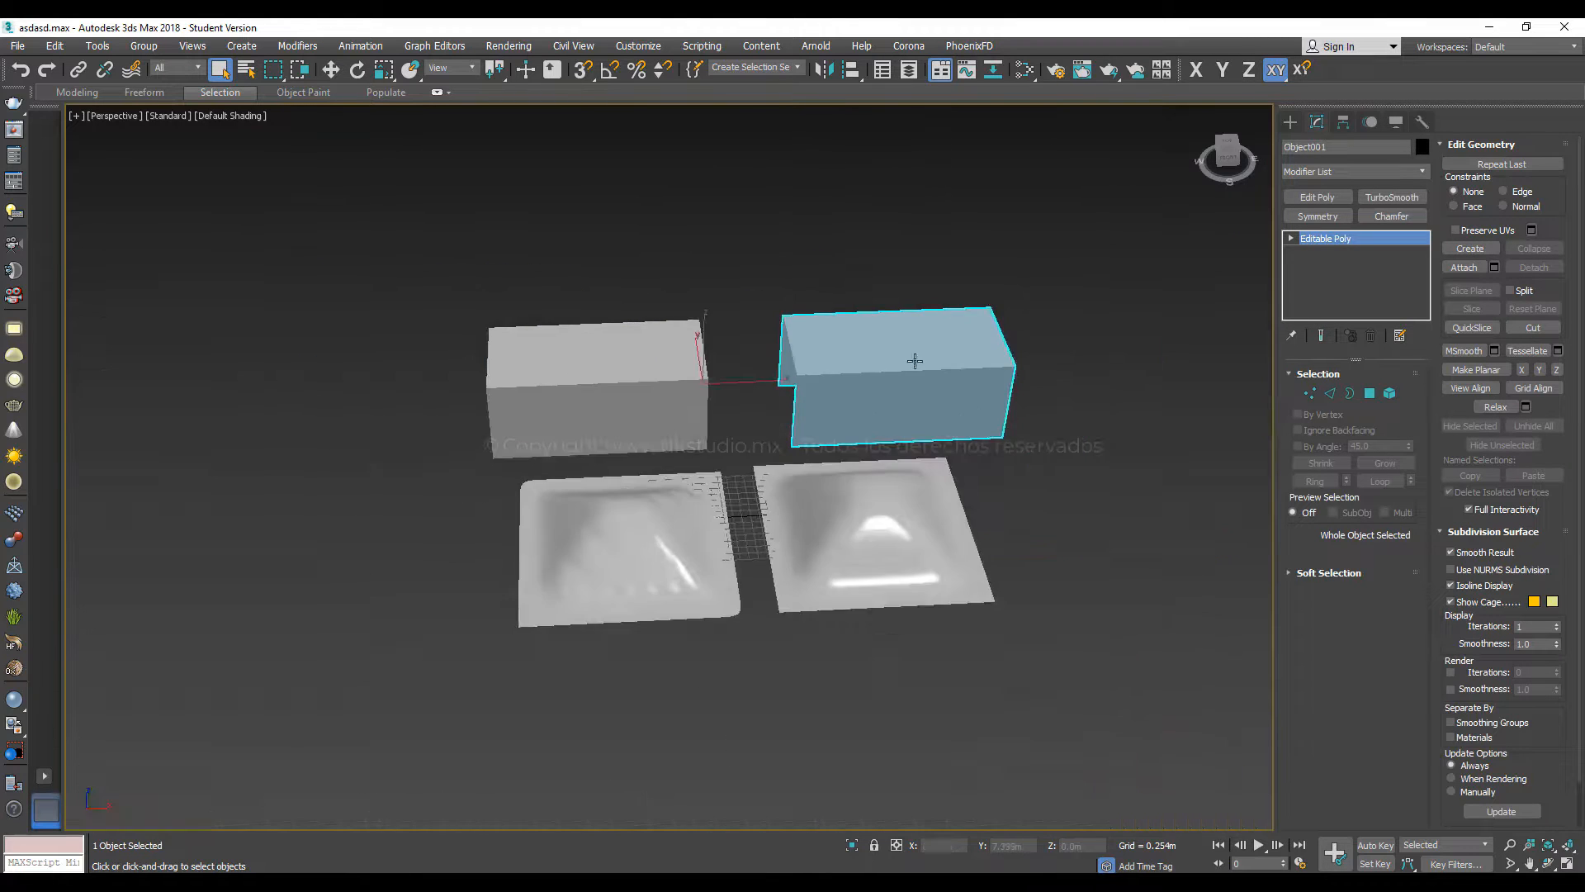
middle_click_drag(914, 358, 776, 342, "alt")
middle_click_drag(877, 403, 727, 446)
scroll(883, 548, "up", 3)
key("F4")
Disable the TurboSmooth effect on both the quad-based hill and the triangulated hill
left_click(608, 561)
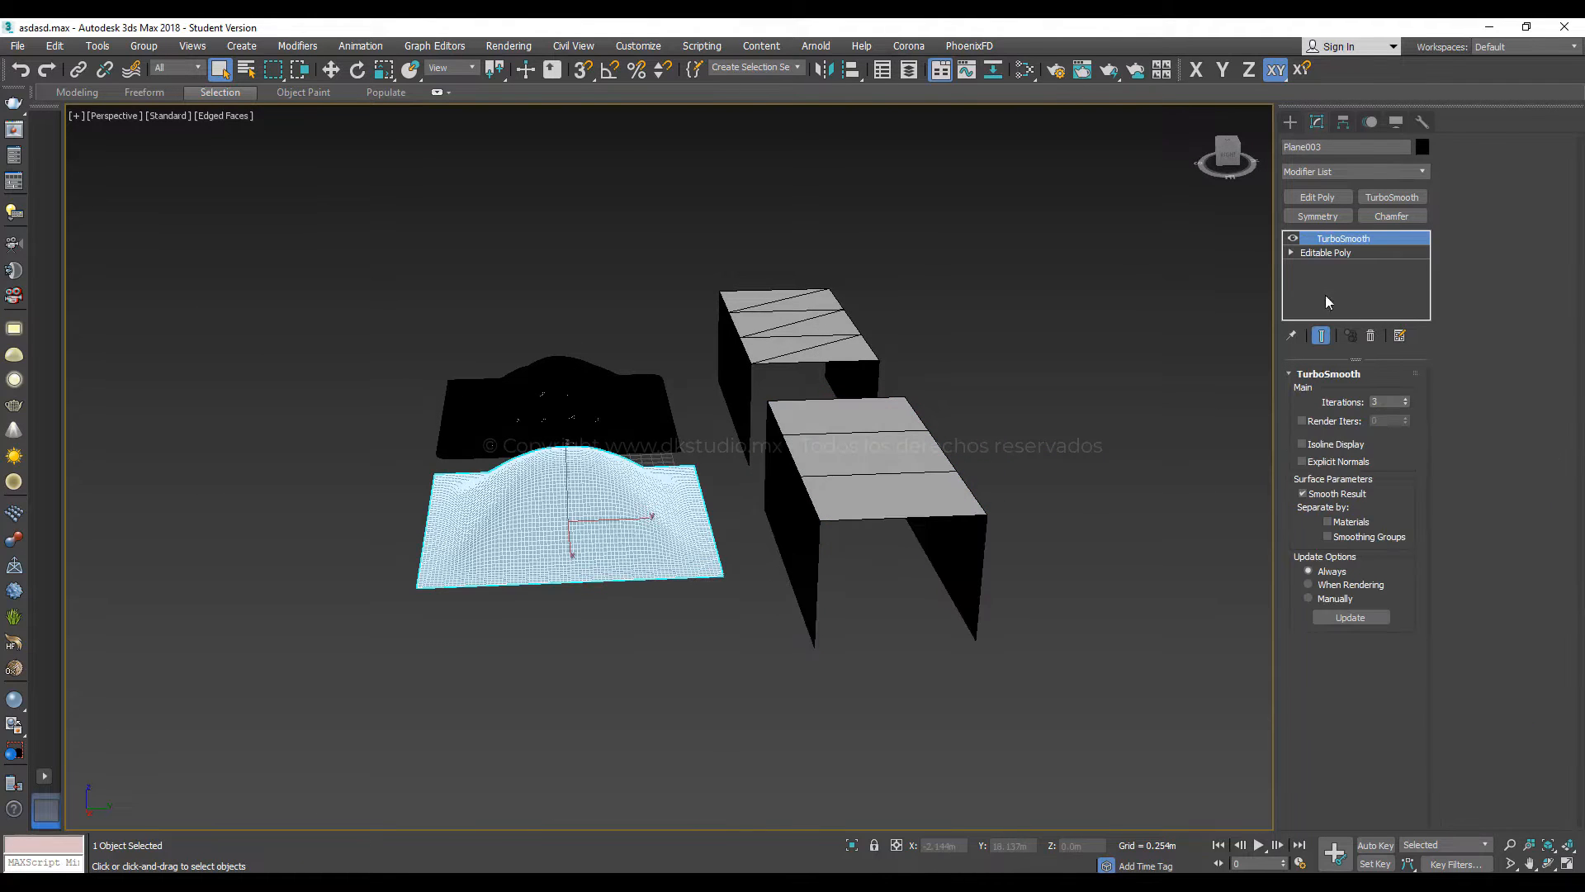
left_click(1292, 239)
left_click(670, 375)
left_click(605, 401)
left_click(1293, 239)
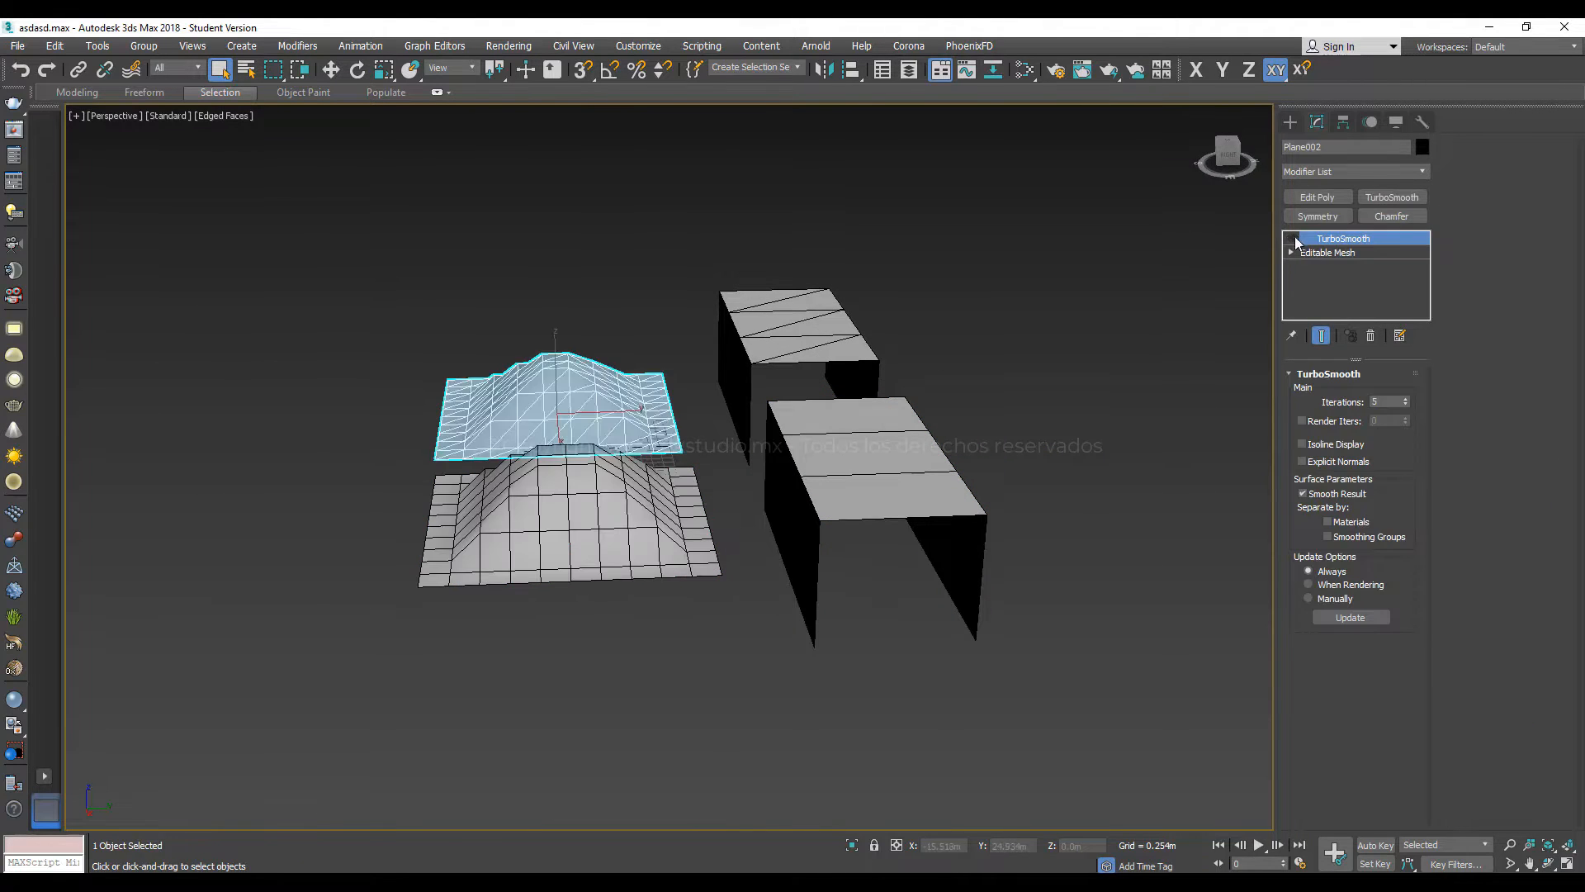
Apply a TurboSmooth modifier with 3 iterations to the quad-based open box shell
left_click(822, 464)
middle_click_drag(892, 510, 916, 446, "alt")
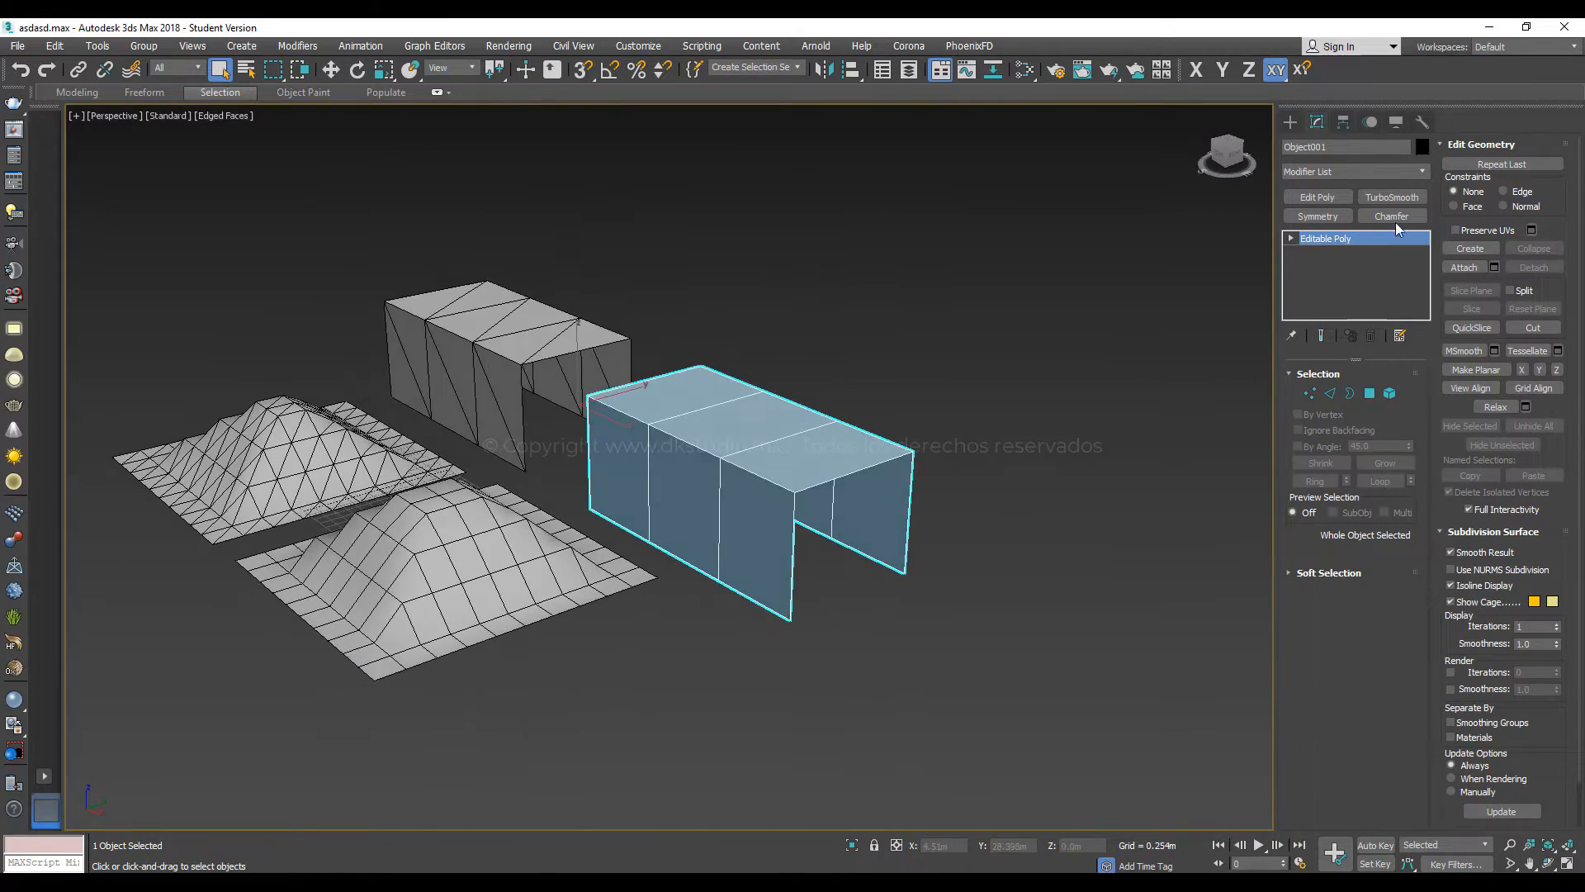
left_click(1392, 198)
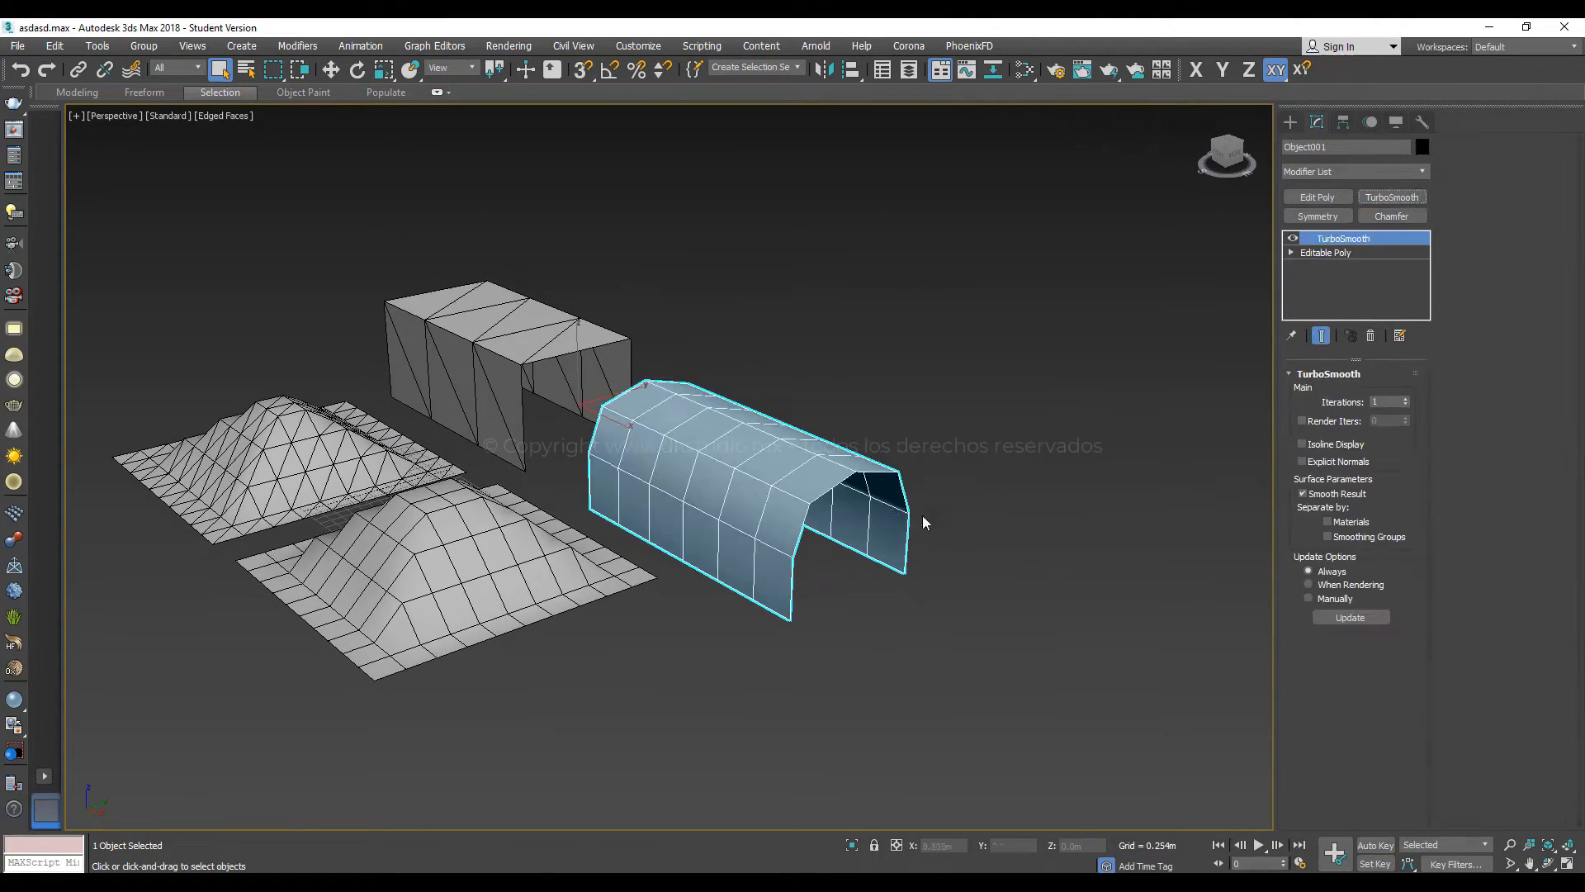
left_click(1406, 399)
left_click(1406, 399)
Examine the smoothed quad-based box shell from its open end and its side, with the edged faces hidden
mouse_move(743, 529)
middle_mouse_down("alt")
mouse_move(701, 545)
mouse_move(847, 446)
middle_mouse_up("alt")
scroll(775, 583, "up", 4)
scroll(767, 580, "down", 2)
key("F4")
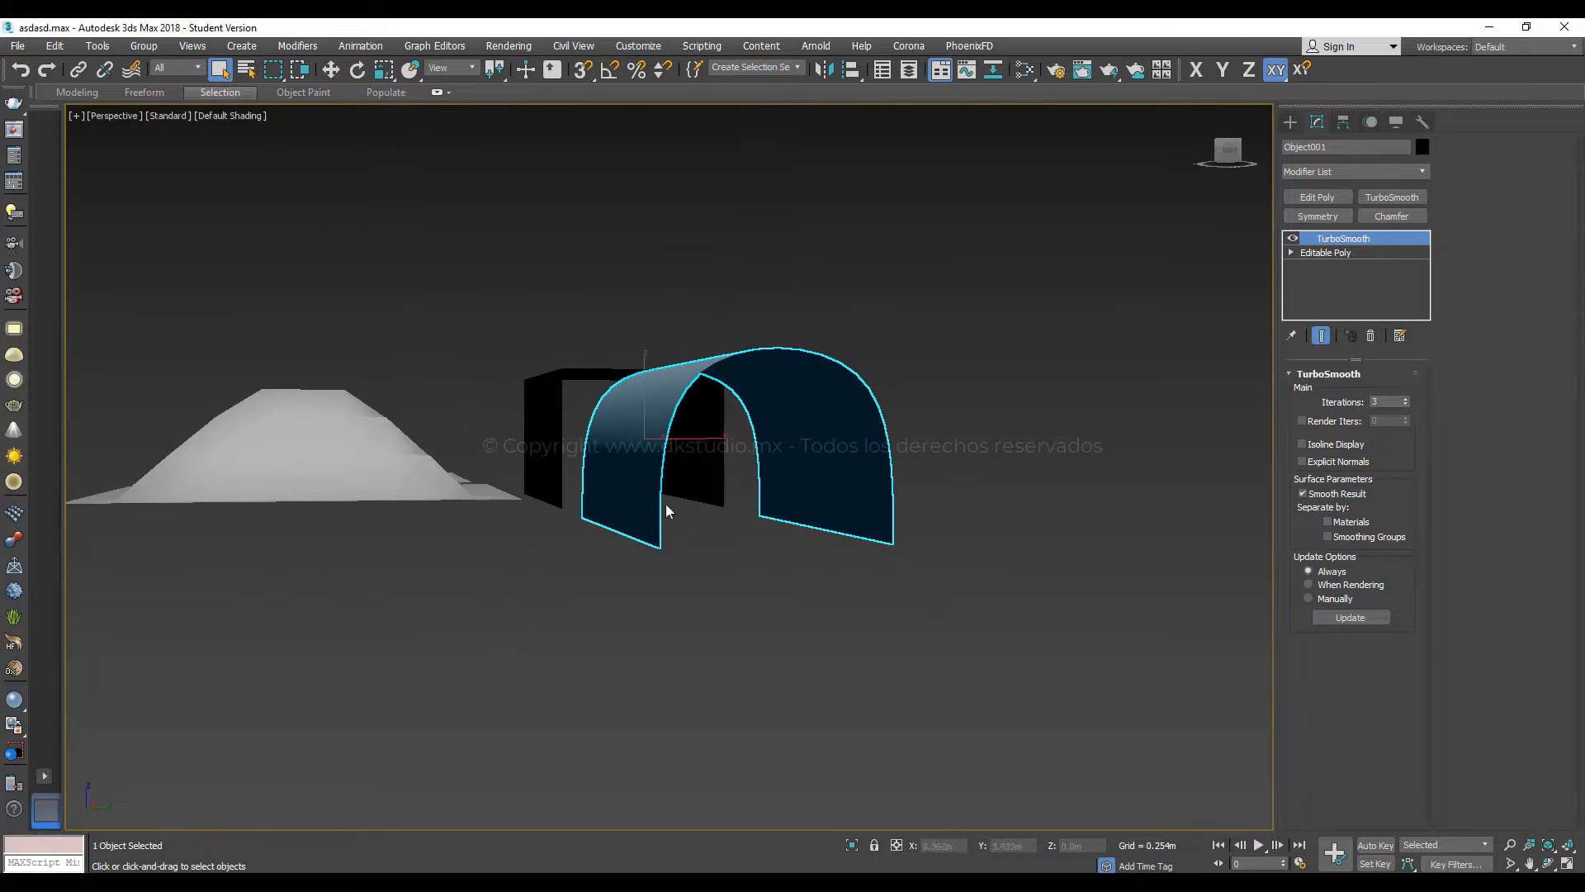
middle_click_drag(666, 511, 804, 595, "alt")
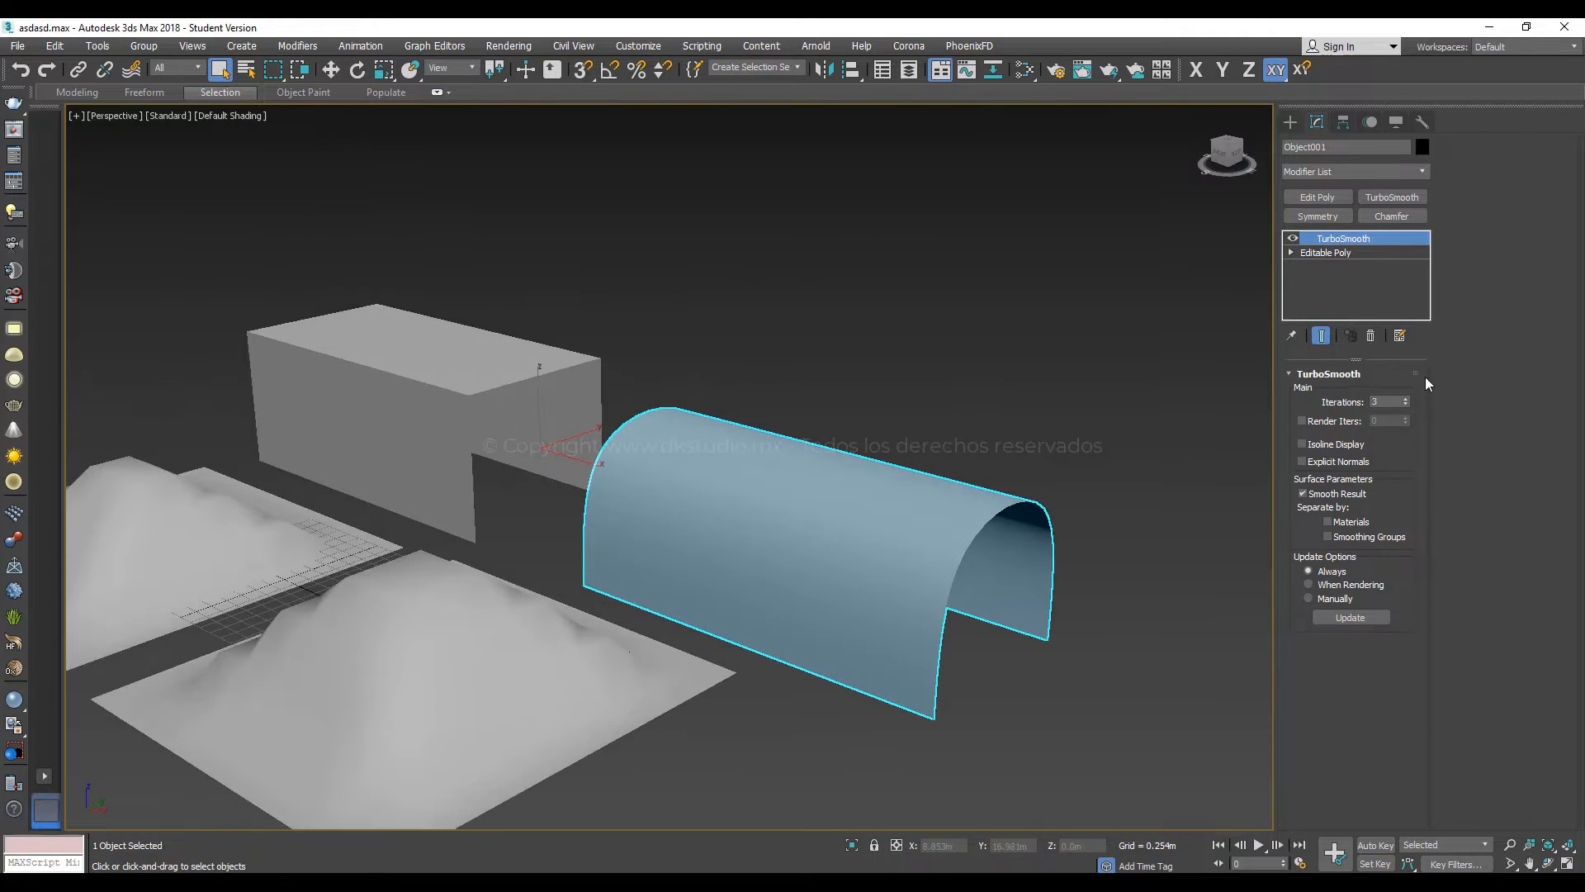
Disable the quad-based box shell's TurboSmooth effect and show the edged faces again
left_click(1293, 238)
middle_click_drag(710, 382, 824, 470)
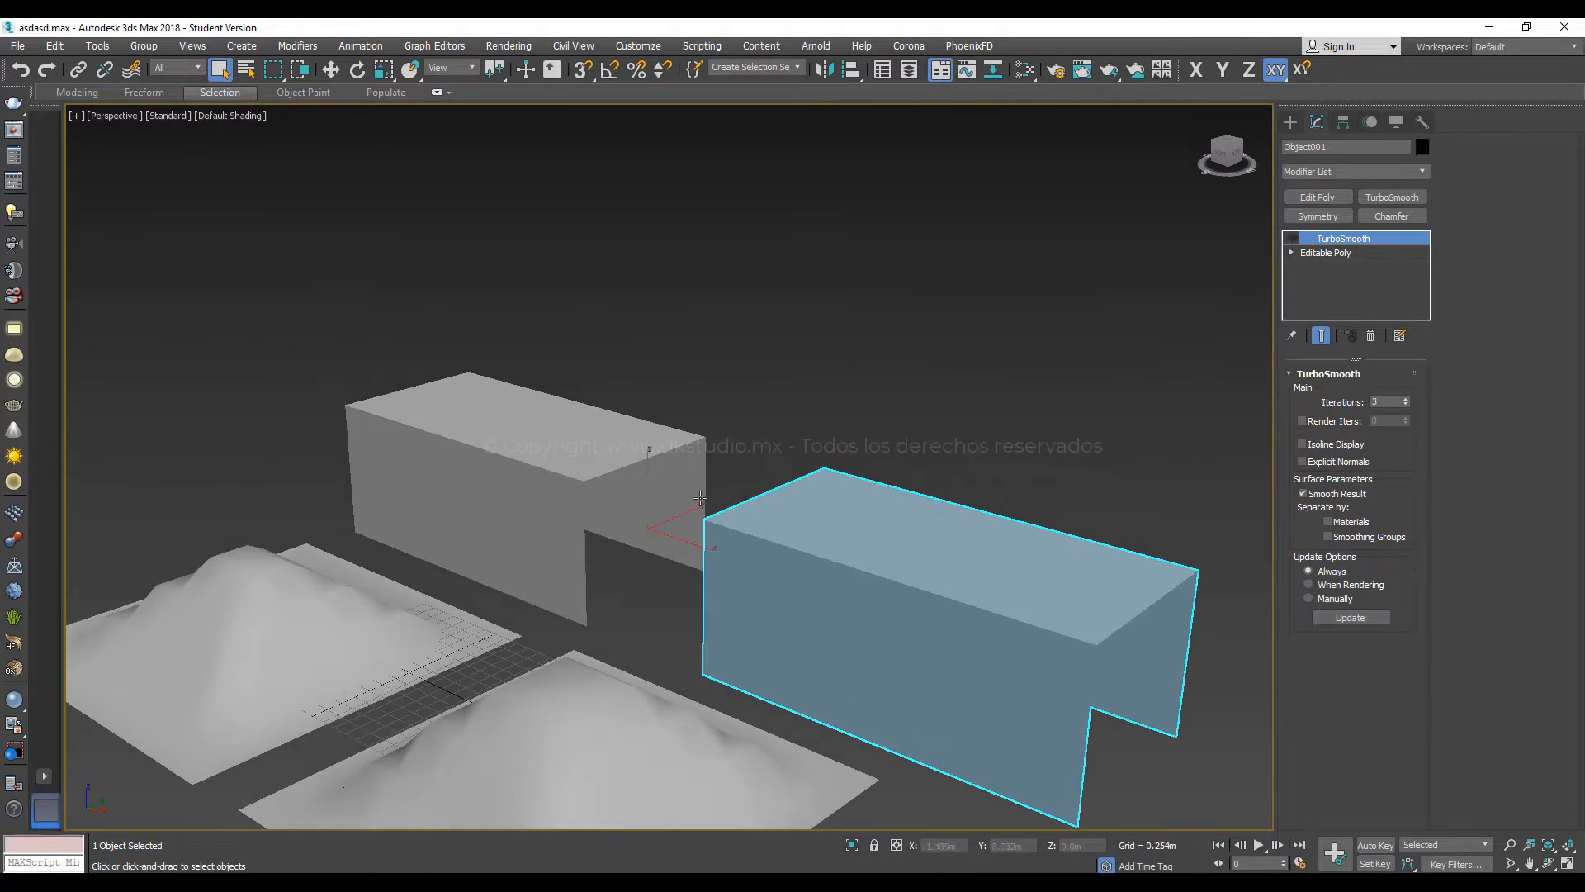
key("F4")
Apply a TurboSmooth modifier with 3 iterations to the triangulated open box shell
left_click(599, 492)
middle_click_drag(598, 492, 481, 516)
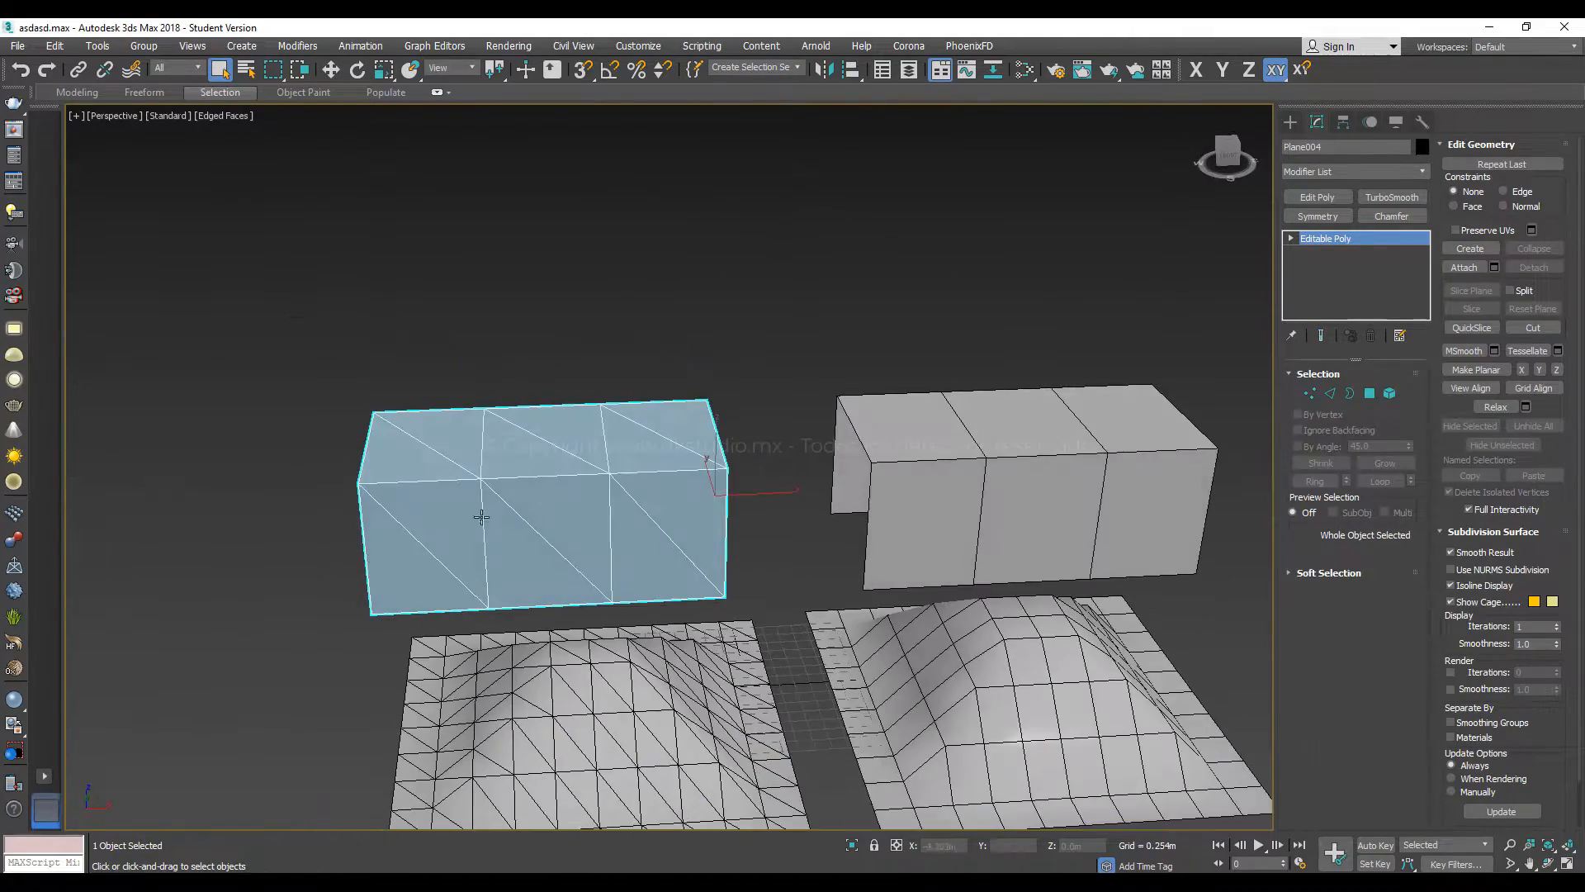
scroll(412, 499, "up", 3)
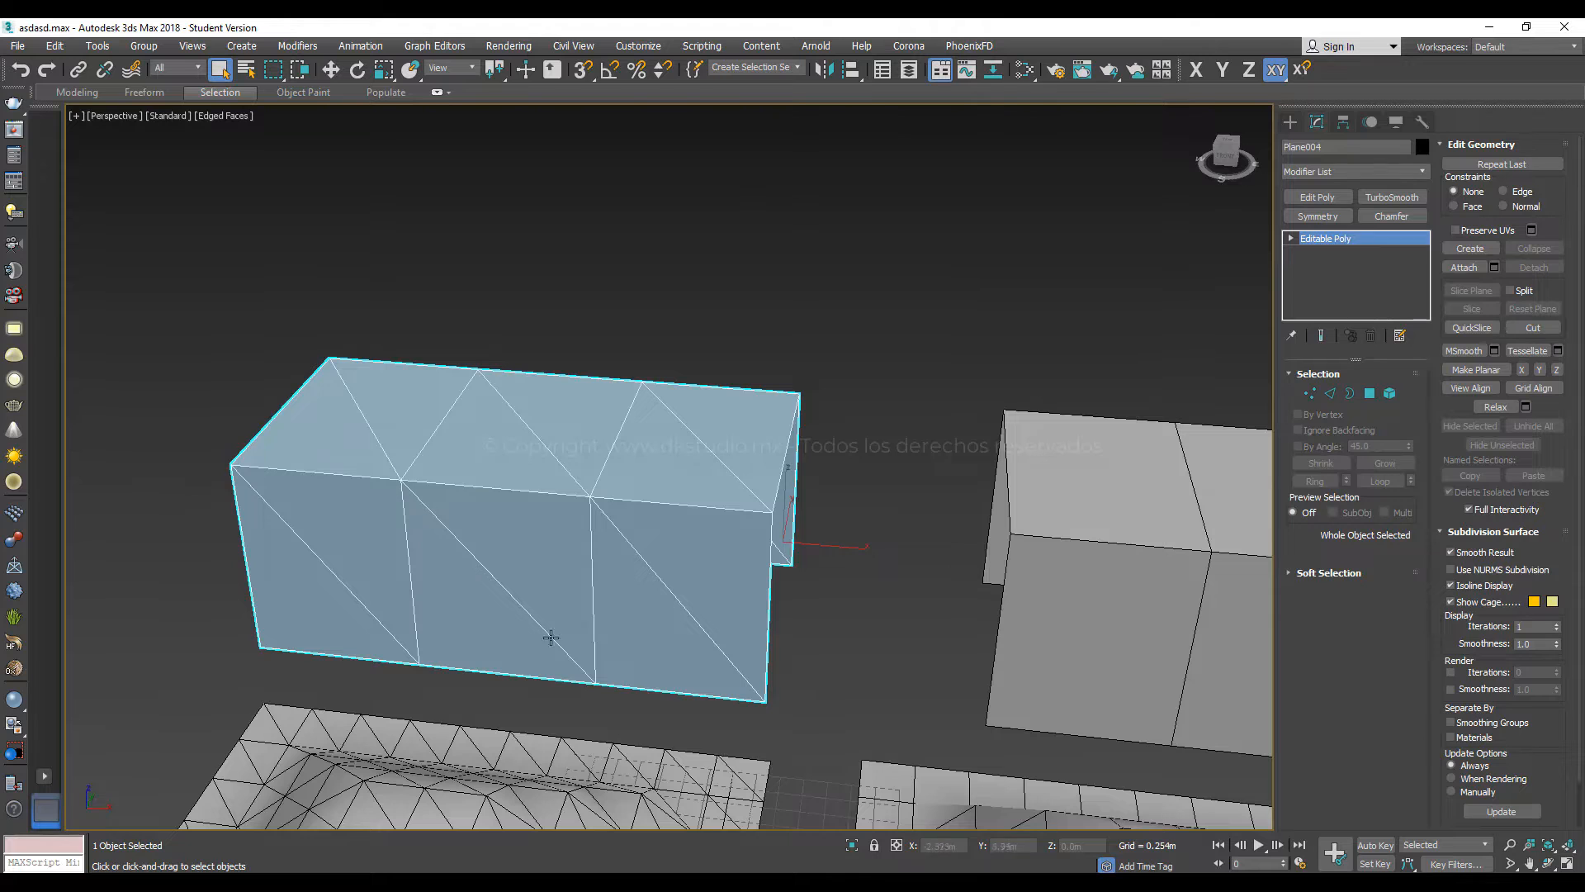
middle_click_drag(640, 384, 726, 535, "alt")
left_click(1390, 197)
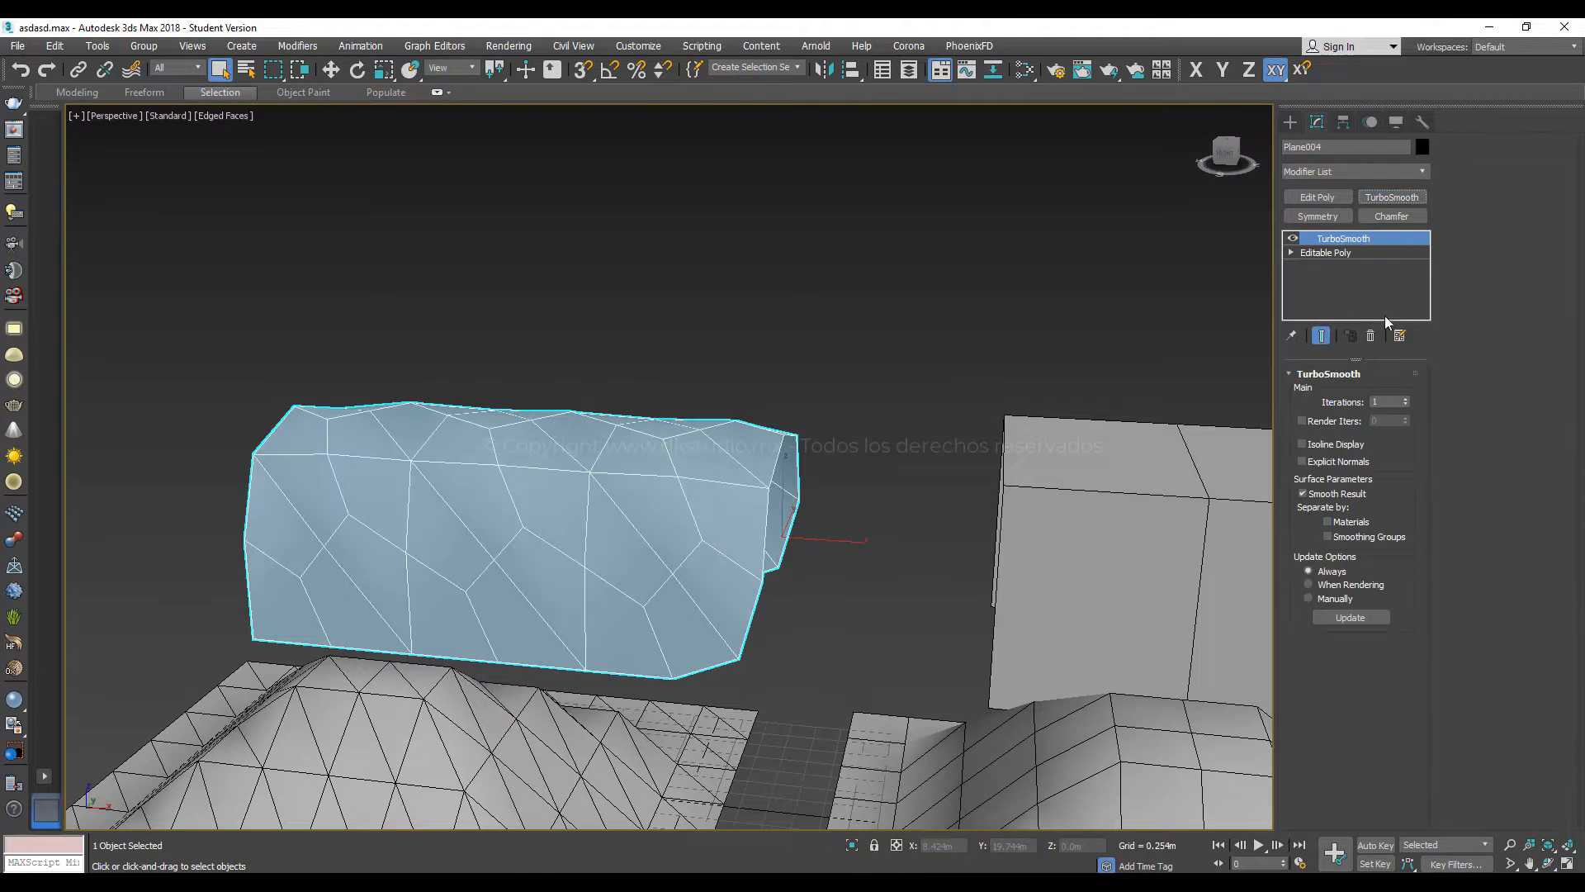
left_click(1405, 399)
left_click(1405, 399)
Examine the smoothed triangulated box shell's mesh pattern up close, and its surface with the edged faces hidden
middle_click_drag(661, 512, 706, 510, "alt")
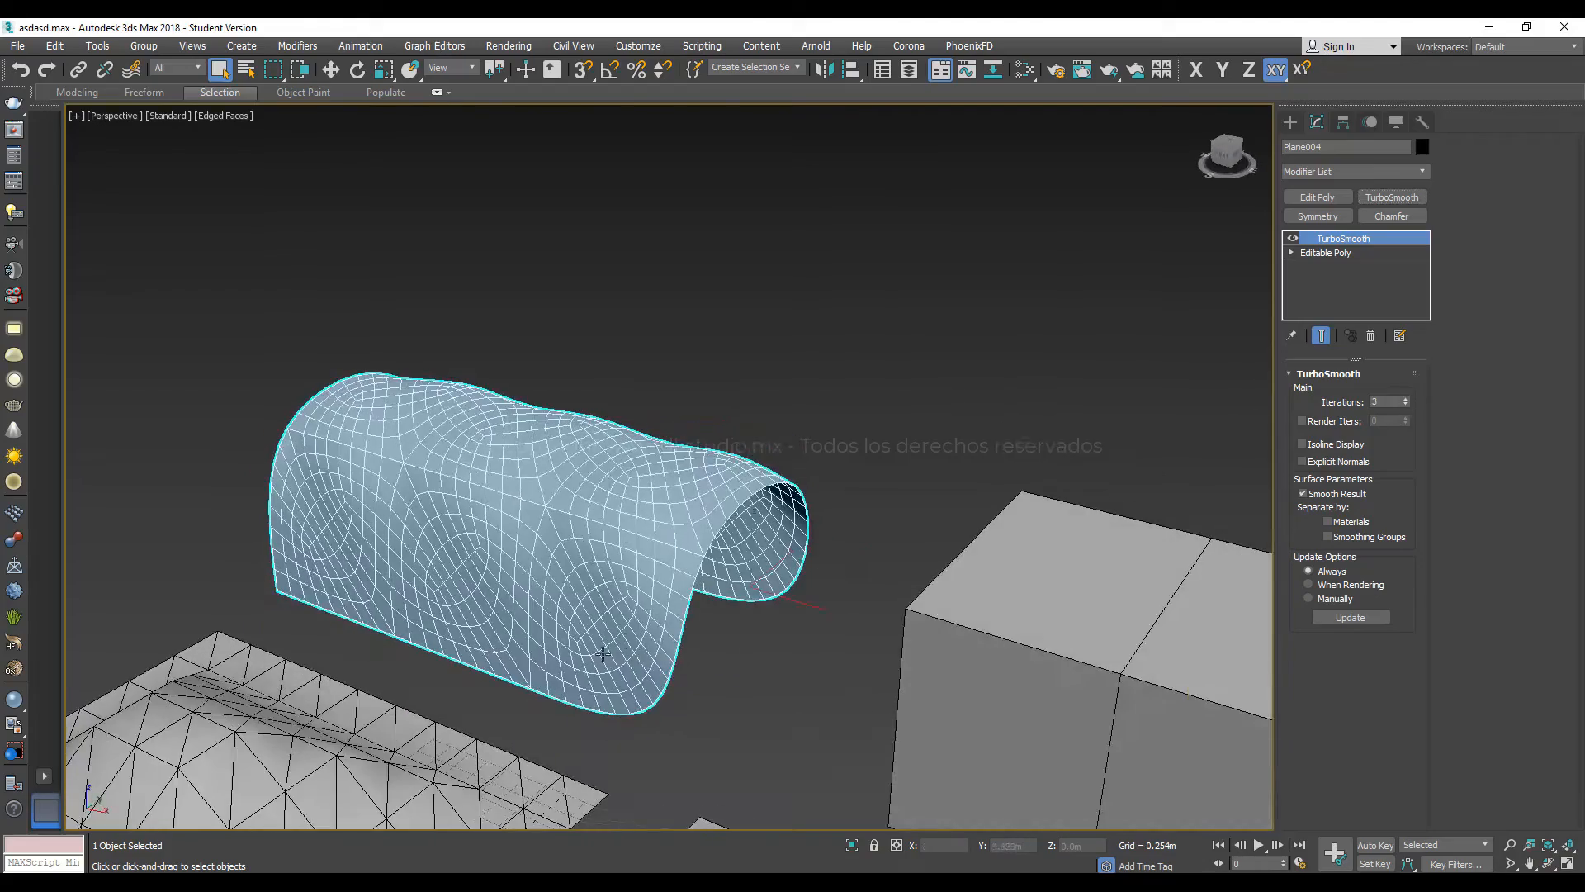
scroll(621, 643, "up", 4)
scroll(603, 628, "up", 1)
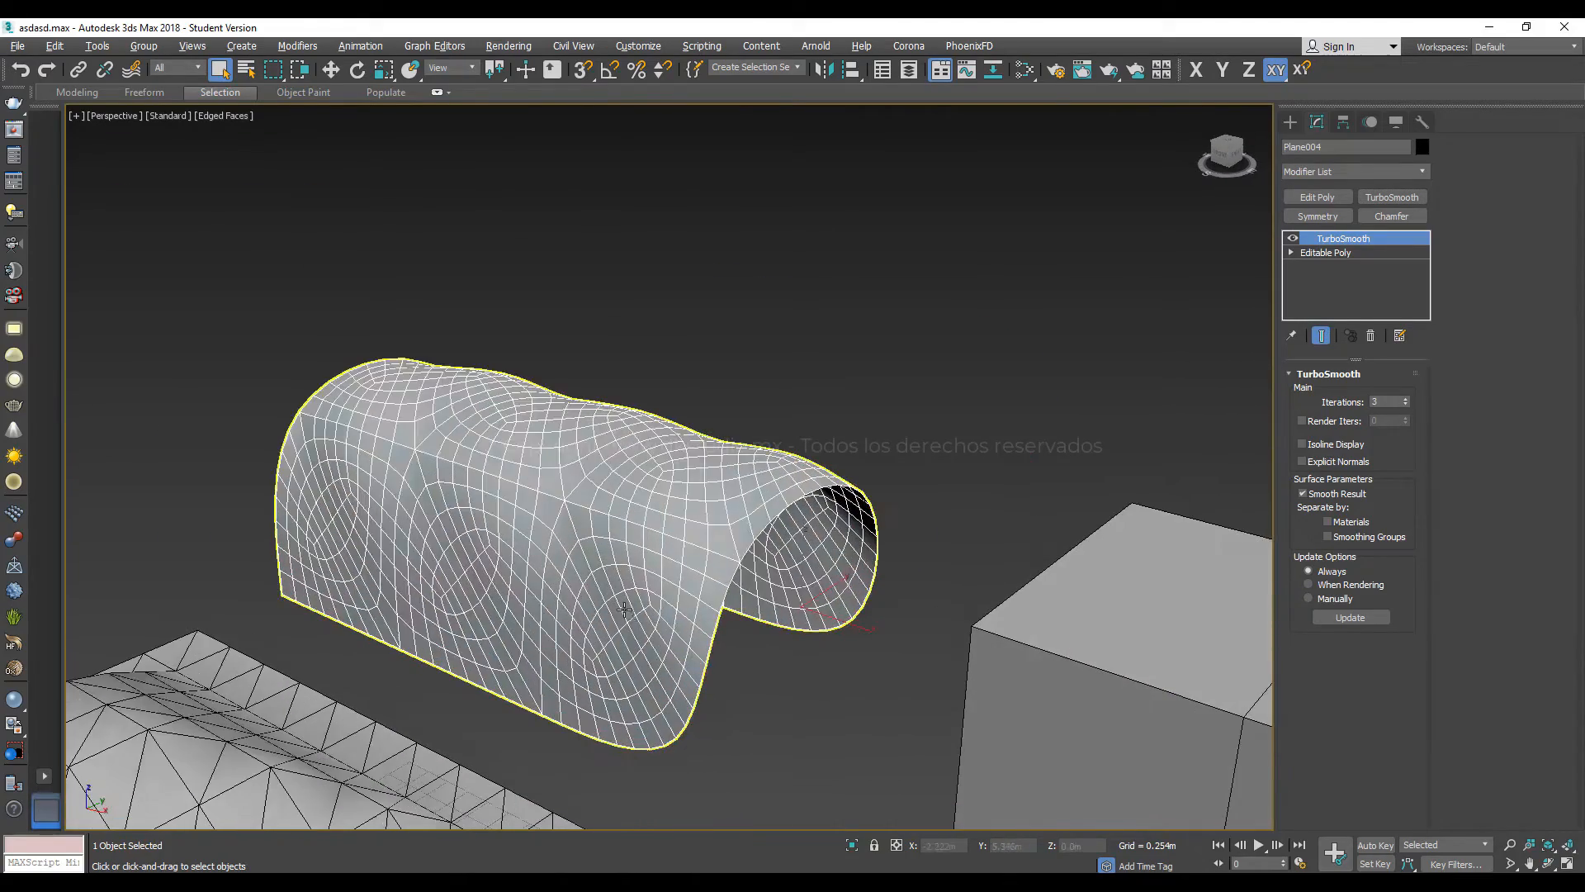
middle_click_drag(651, 671, 592, 512, "alt")
mouse_move(604, 592)
middle_mouse_down("alt")
mouse_move(694, 630)
mouse_move(652, 605)
mouse_move(719, 627)
mouse_move(697, 573)
mouse_move(841, 579)
mouse_move(557, 537)
mouse_move(636, 526)
mouse_move(543, 465)
mouse_move(577, 485)
mouse_move(731, 451)
mouse_move(566, 463)
mouse_move(740, 460)
mouse_move(513, 494)
mouse_move(704, 485)
mouse_move(410, 492)
mouse_move(633, 506)
mouse_move(559, 499)
mouse_move(576, 524)
middle_mouse_up("alt")
key("F4")
scroll(570, 523, "up", 3)
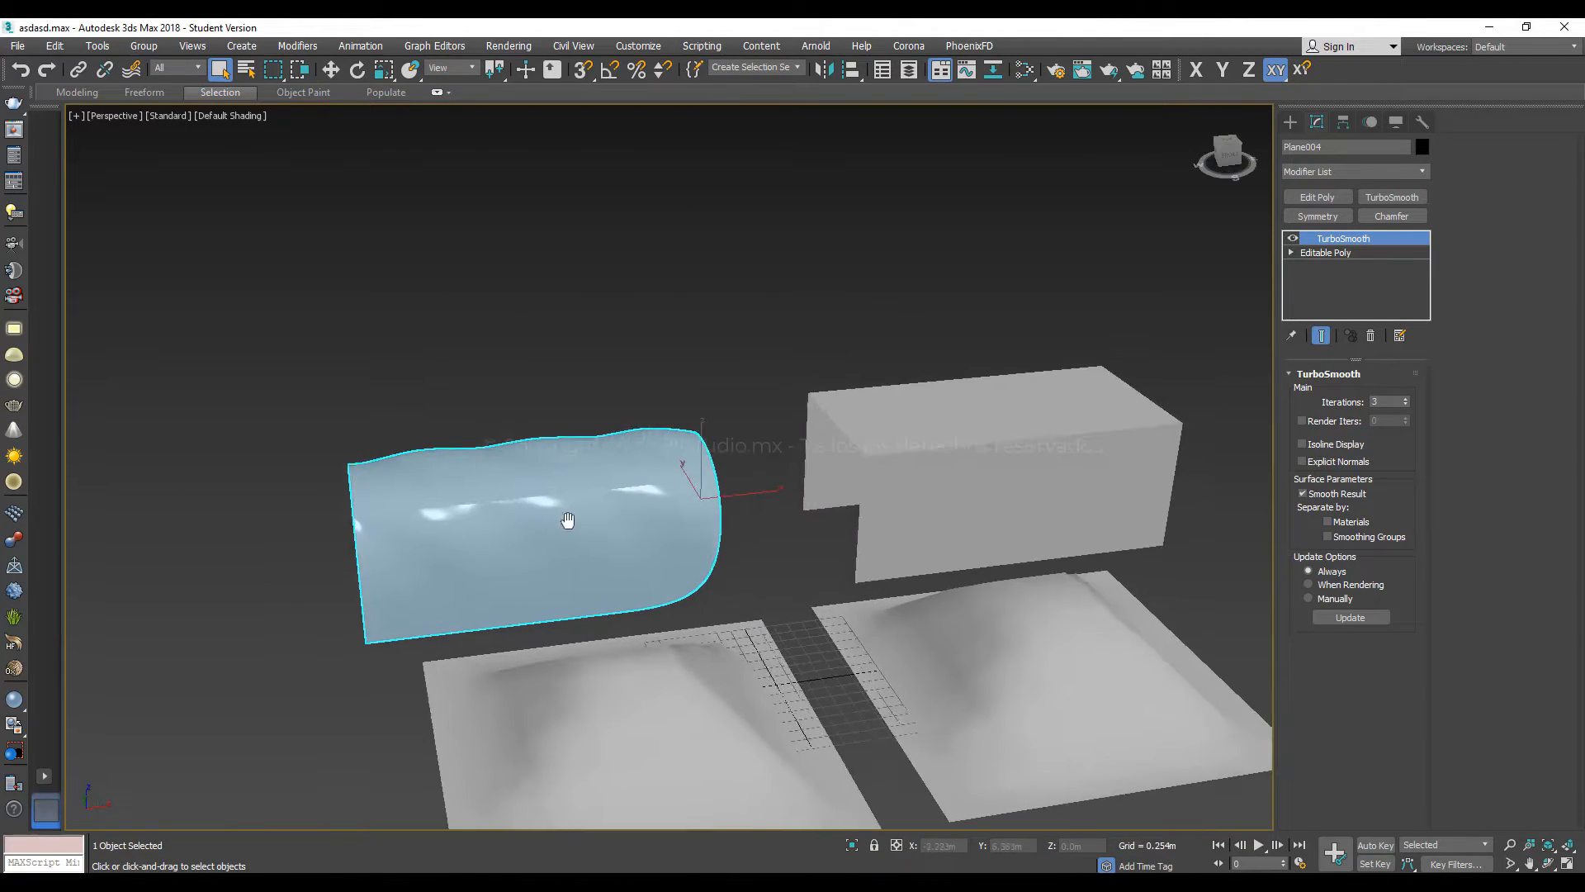
Show the edged faces again and select the unsmoothed quad-based open box shell
key("F4")
middle_click_drag(813, 519, 542, 452)
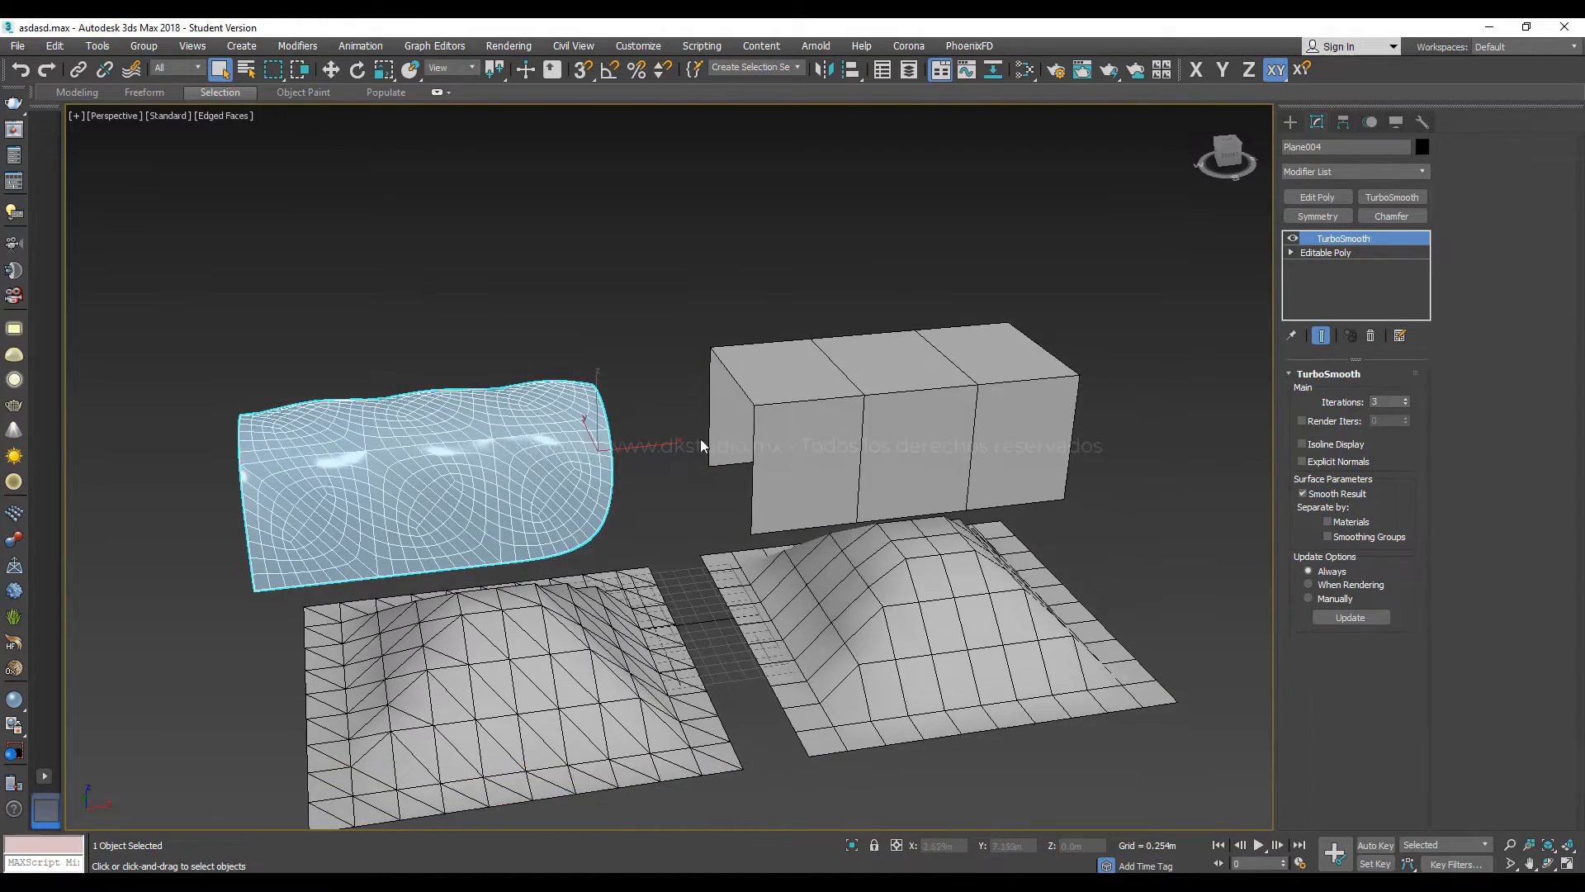
middle_click_drag(700, 438, 736, 470, "alt")
middle_click_drag(579, 502, 626, 449)
middle_click_drag(657, 382, 623, 439, "alt")
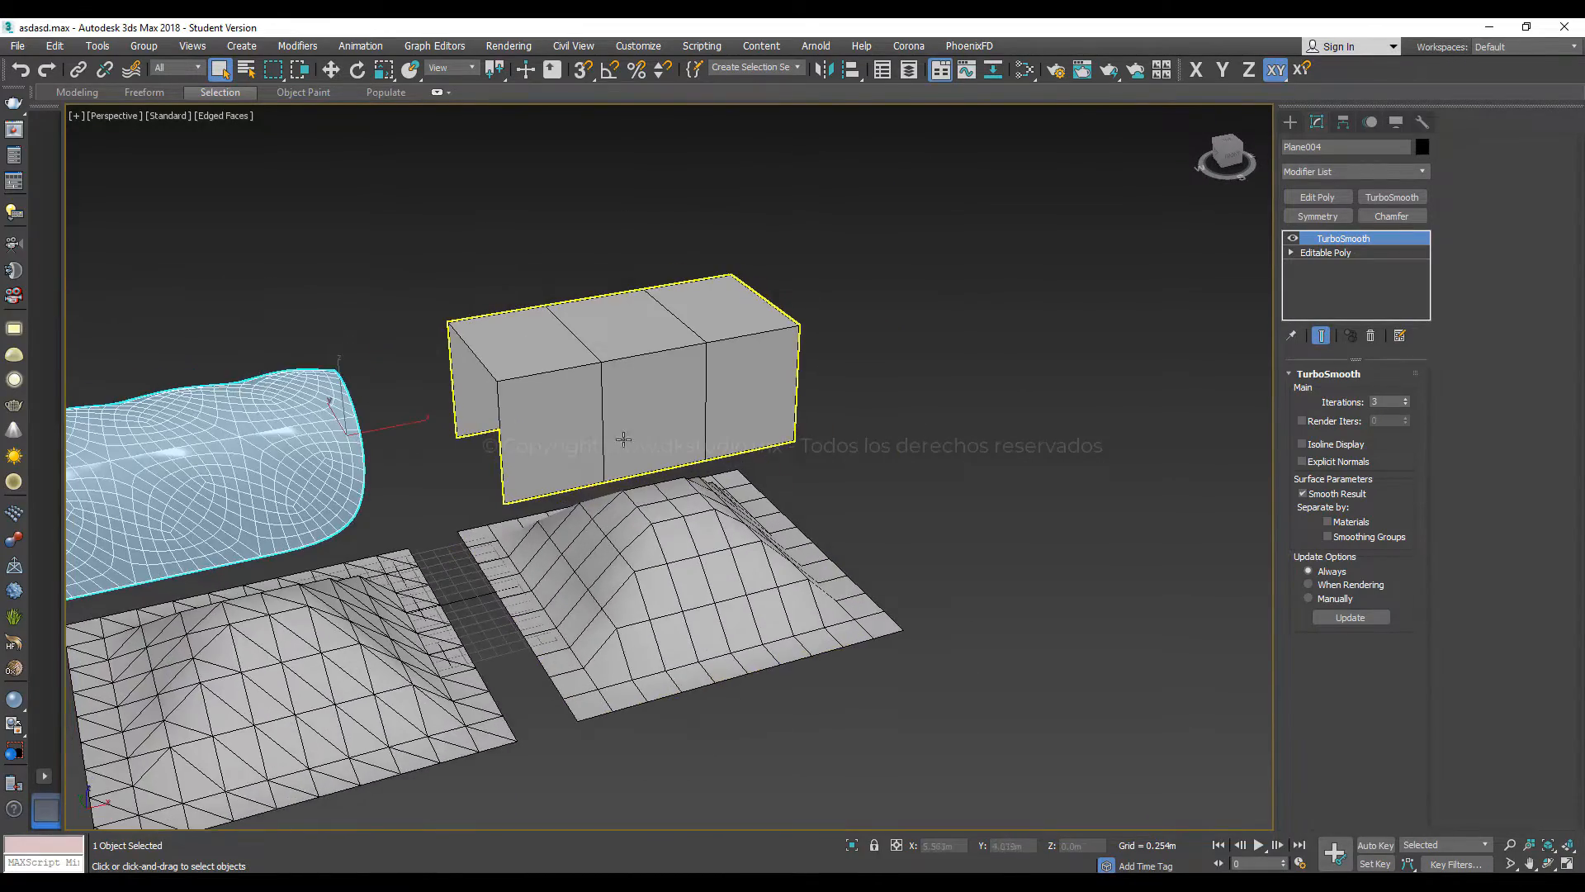
scroll(603, 403, "up", 2)
left_click(589, 383)
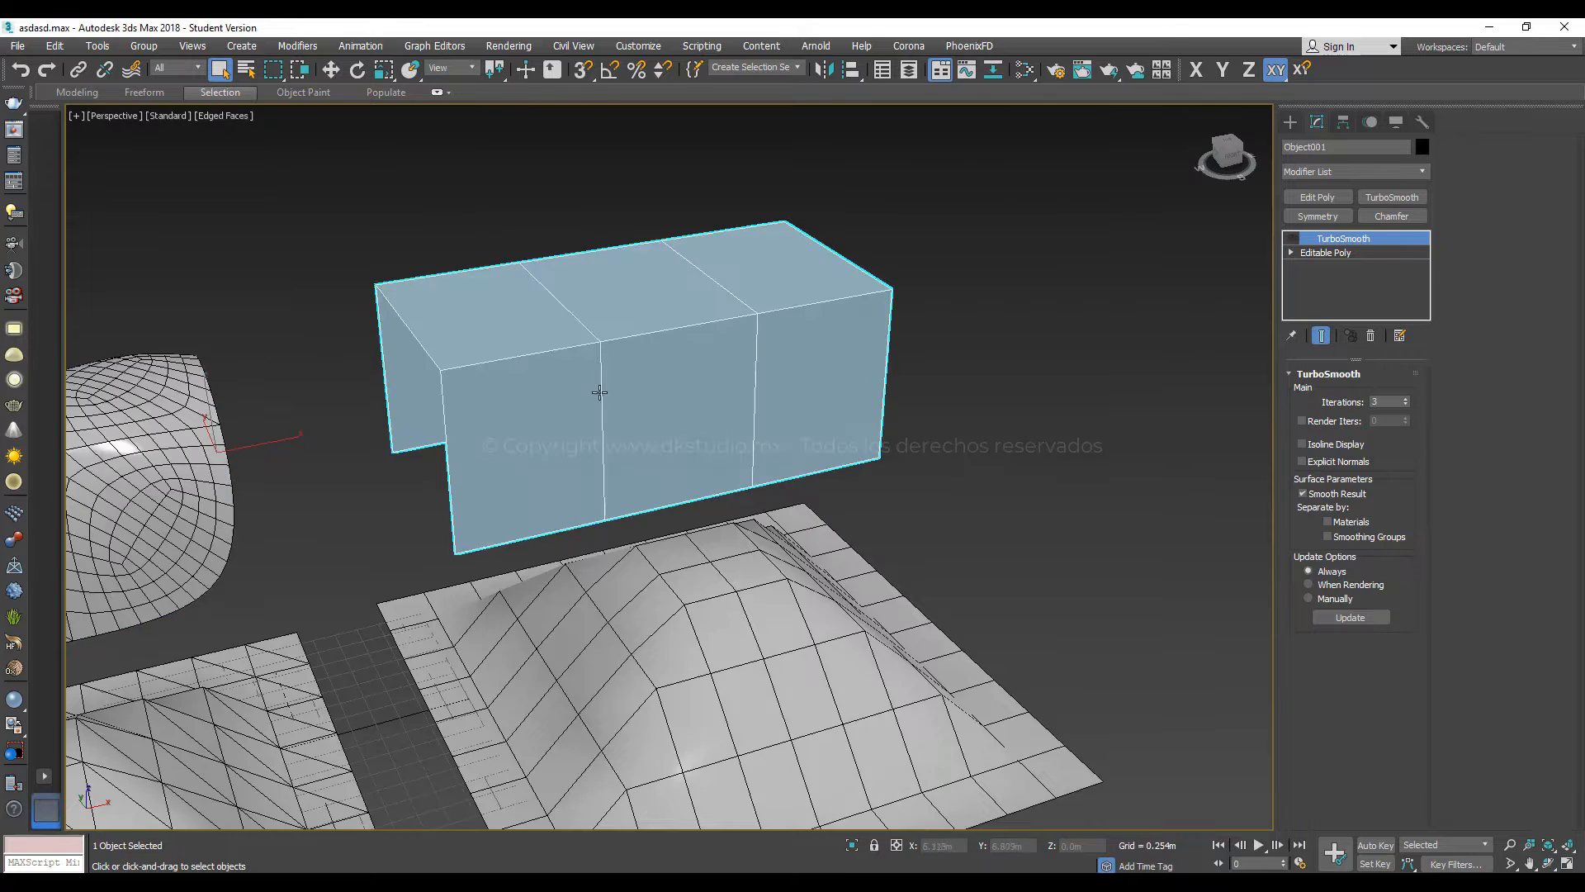
Examine the quad-based box shell's edge layout from several angles alongside the smoothed triangulated shell and the two hills
scroll(598, 391, "down", 2)
middle_click_drag(615, 369, 522, 376, "alt")
scroll(589, 371, "up", 2)
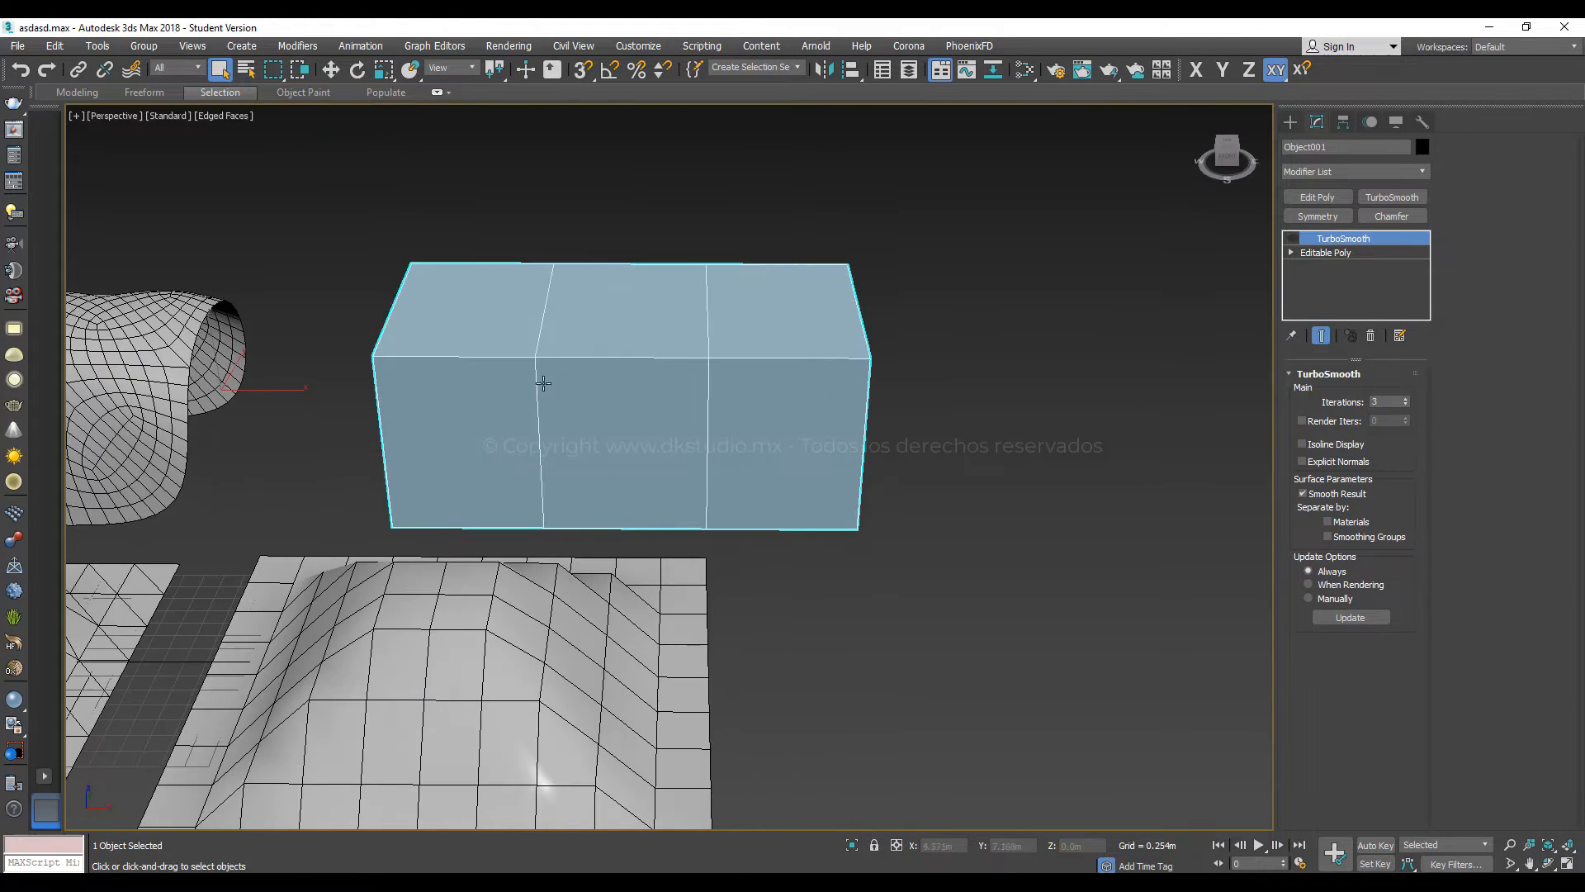
scroll(573, 421, "down", 2)
middle_click_drag(573, 421, 648, 425, "alt")
scroll(647, 425, "down", 2)
middle_click_drag(509, 443, 685, 390)
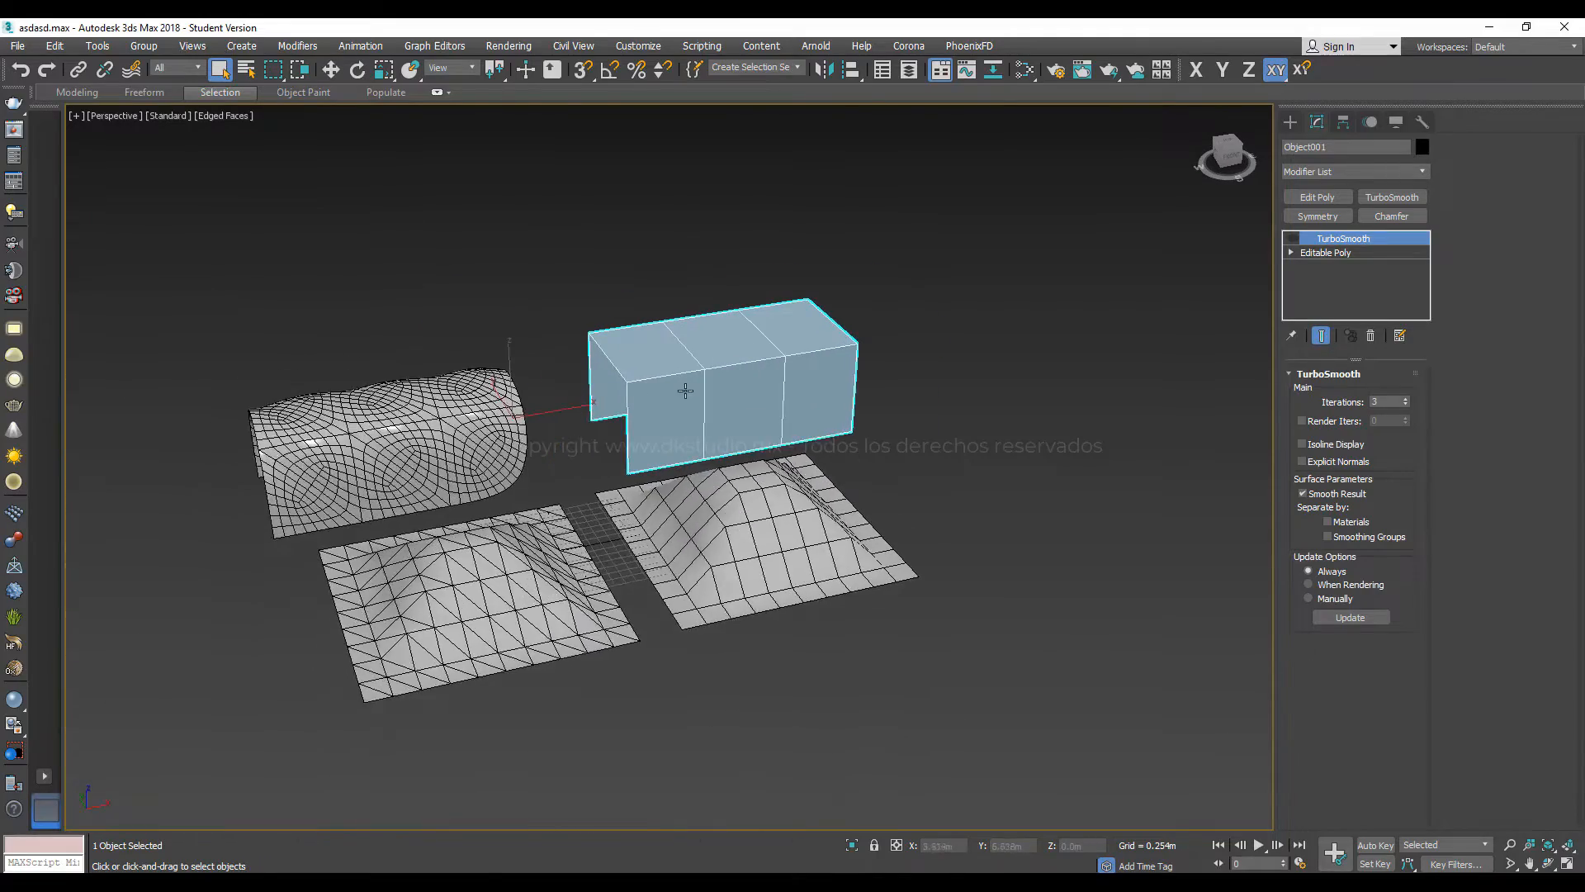
scroll(685, 391, "up", 2)
middle_click_drag(748, 479, 665, 579, "alt")
middle_click_drag(806, 435, 859, 410)
scroll(775, 417, "up", 2)
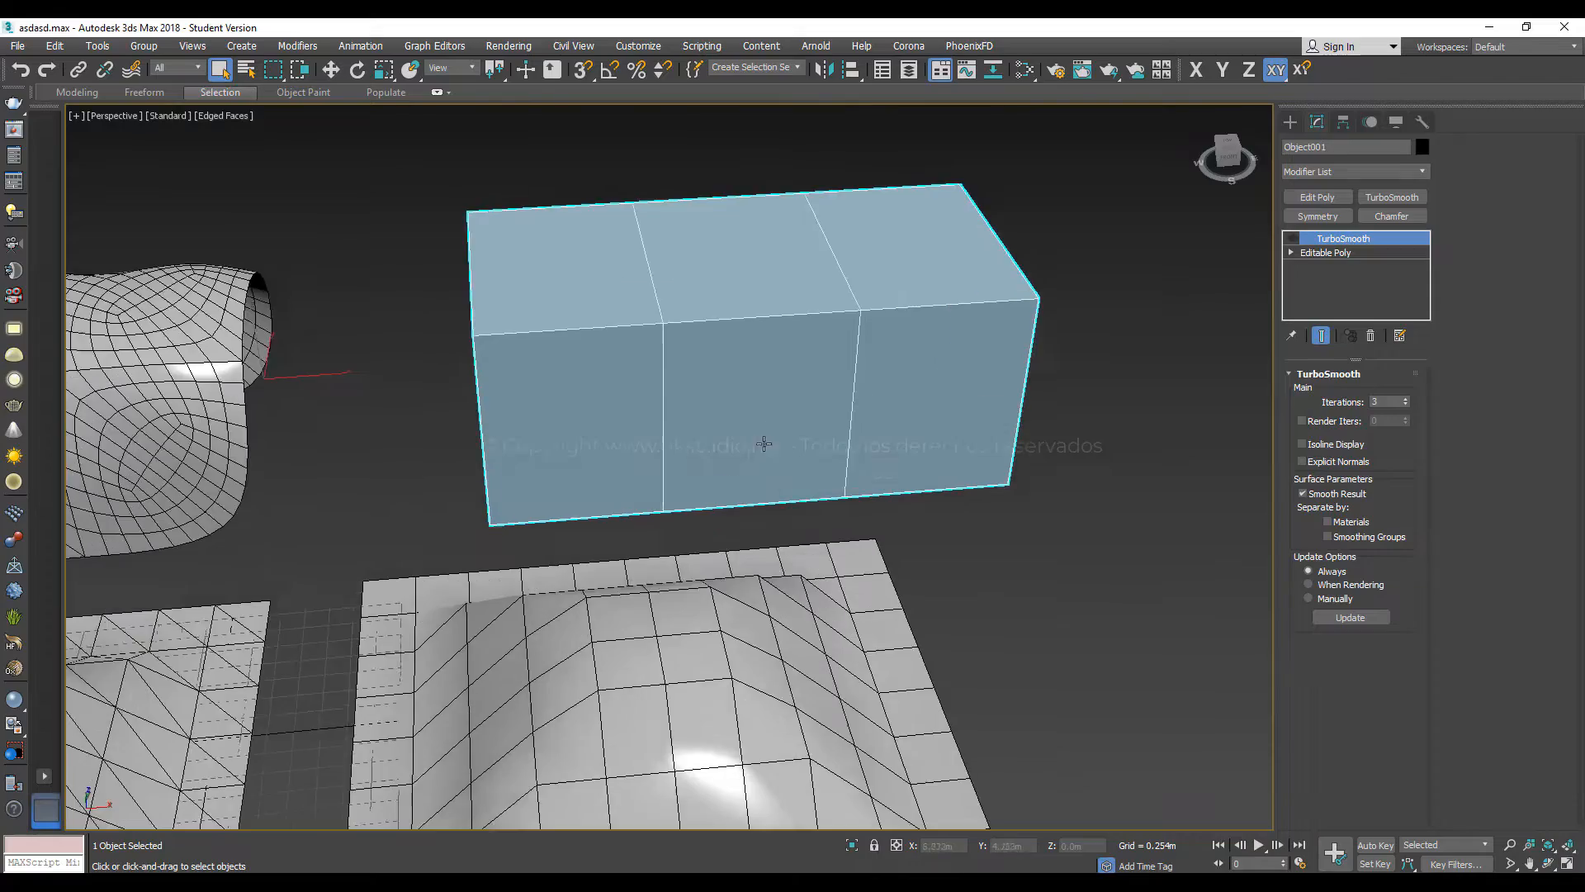
scroll(705, 489, "down", 2)
middle_click_drag(705, 489, 813, 297)
middle_click_drag(766, 377, 735, 388)
scroll(735, 630, "up", 3)
scroll(730, 541, "down", 5)
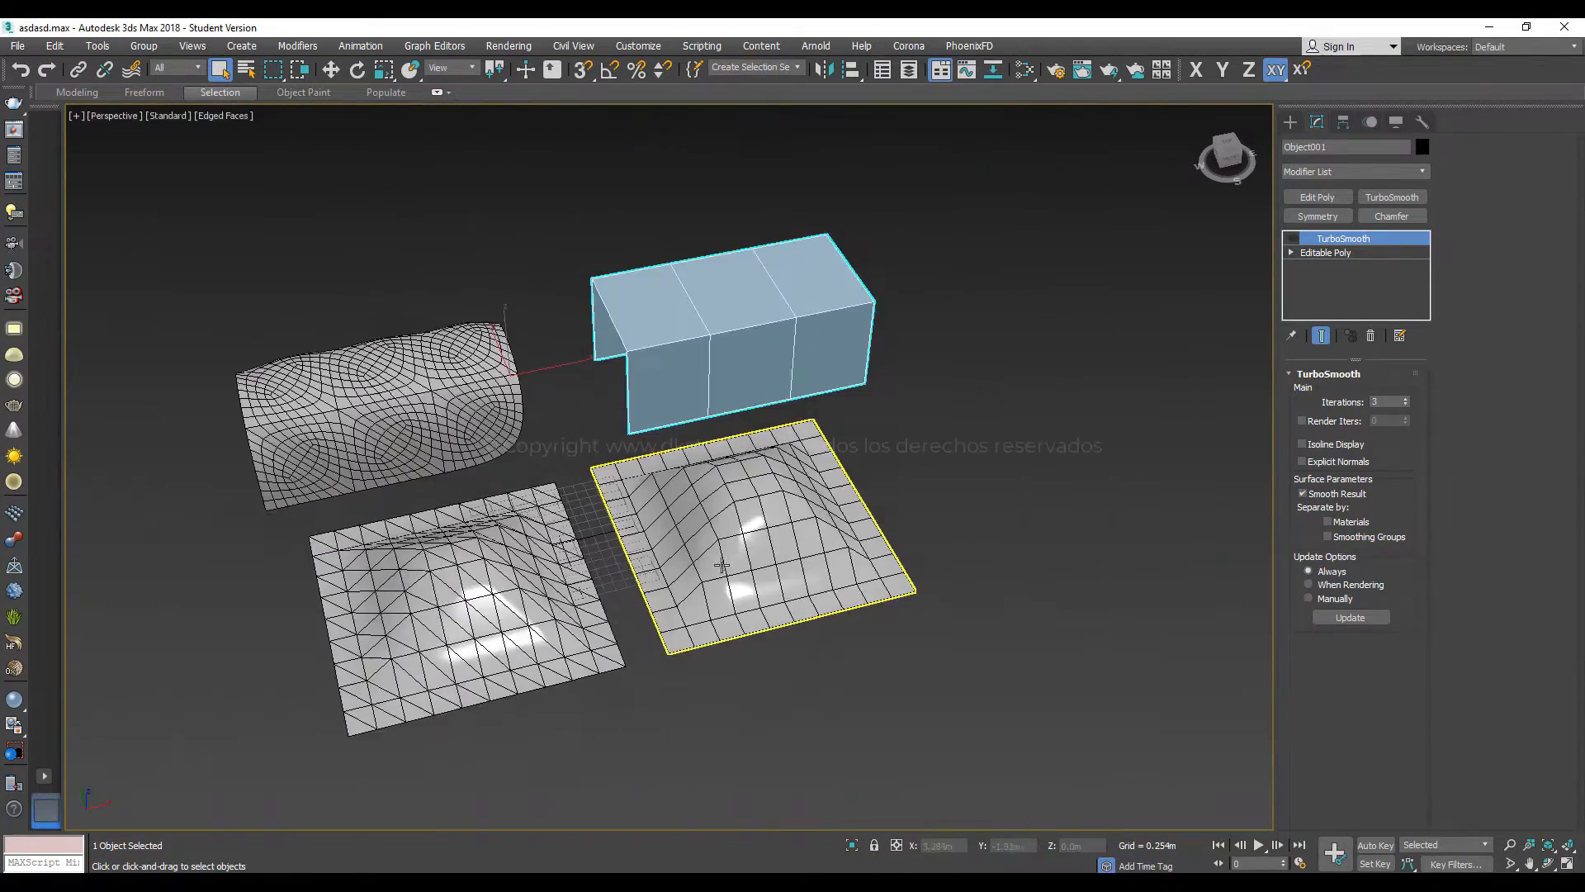
middle_click_drag(711, 485, 724, 537)
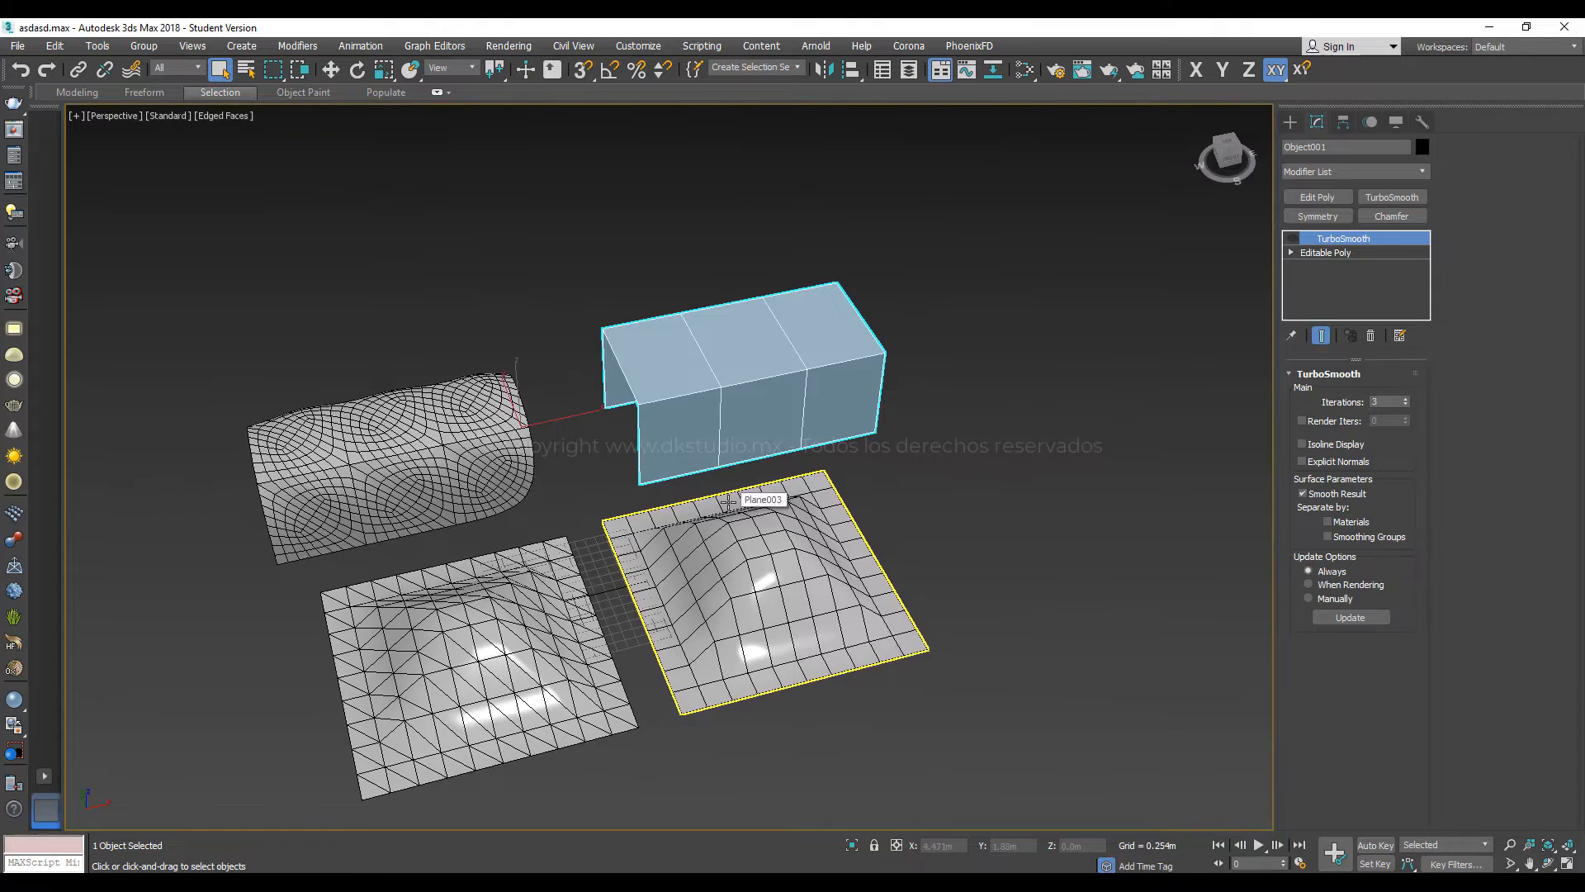
Create a box about 5.23 m long, 5.18 m wide and 4.23 m high in the empty area beside the quad-based shell
middle_click_drag(720, 474, 677, 429, "alt")
middle_click_drag(793, 413, 878, 354)
left_click(1290, 121)
left_click(1319, 223)
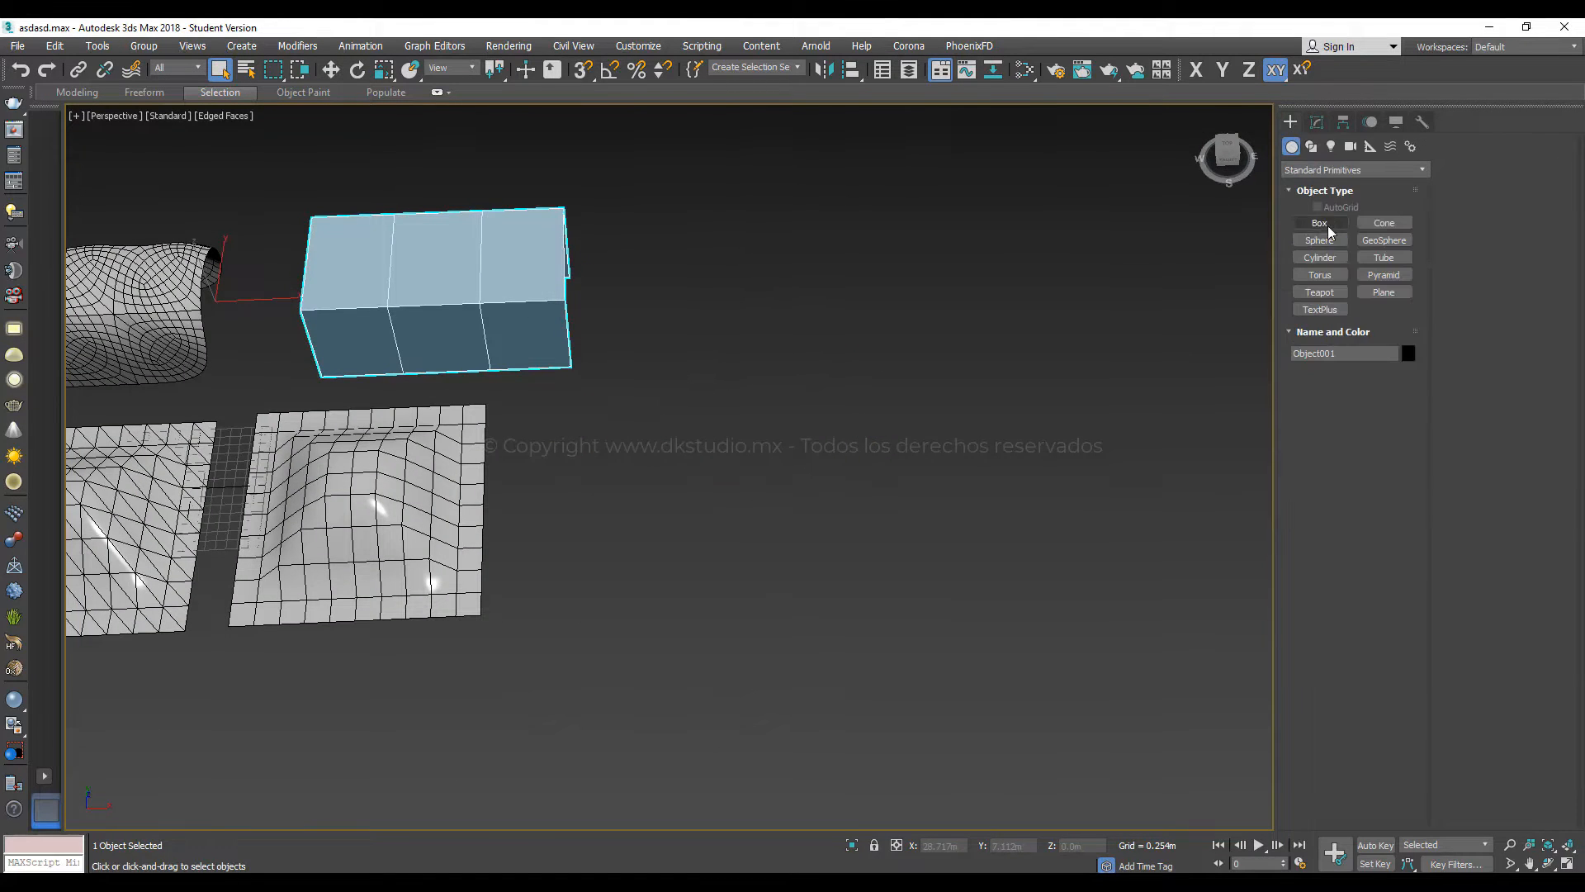
middle_click_drag(686, 307, 719, 371)
left_click_drag(693, 373, 913, 532)
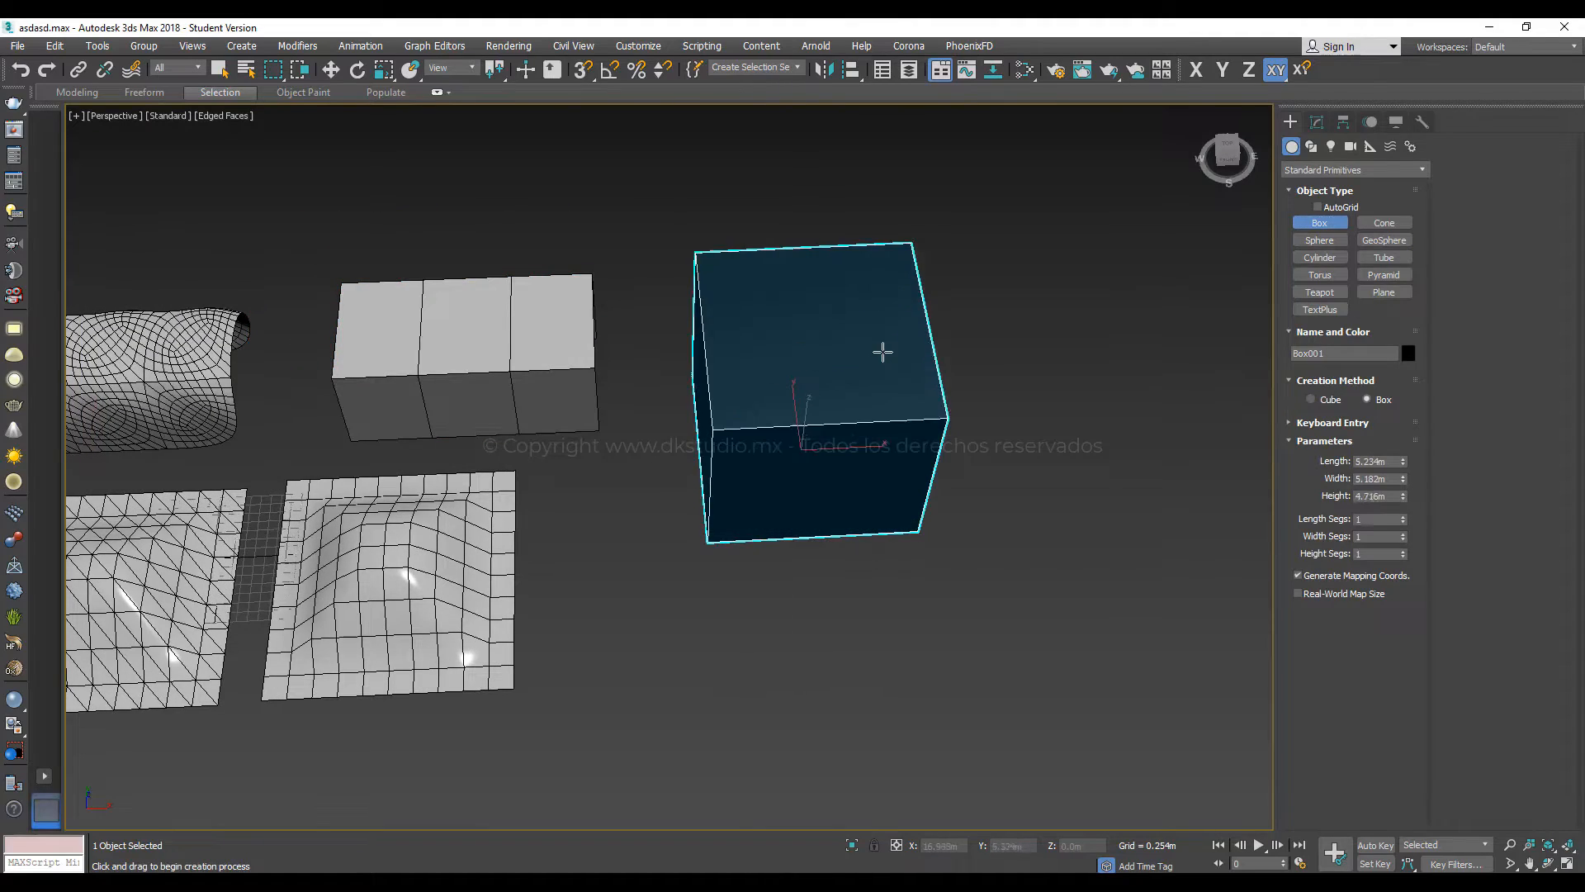
left_click(874, 371)
middle_click_drag(849, 397, 835, 523, "alt")
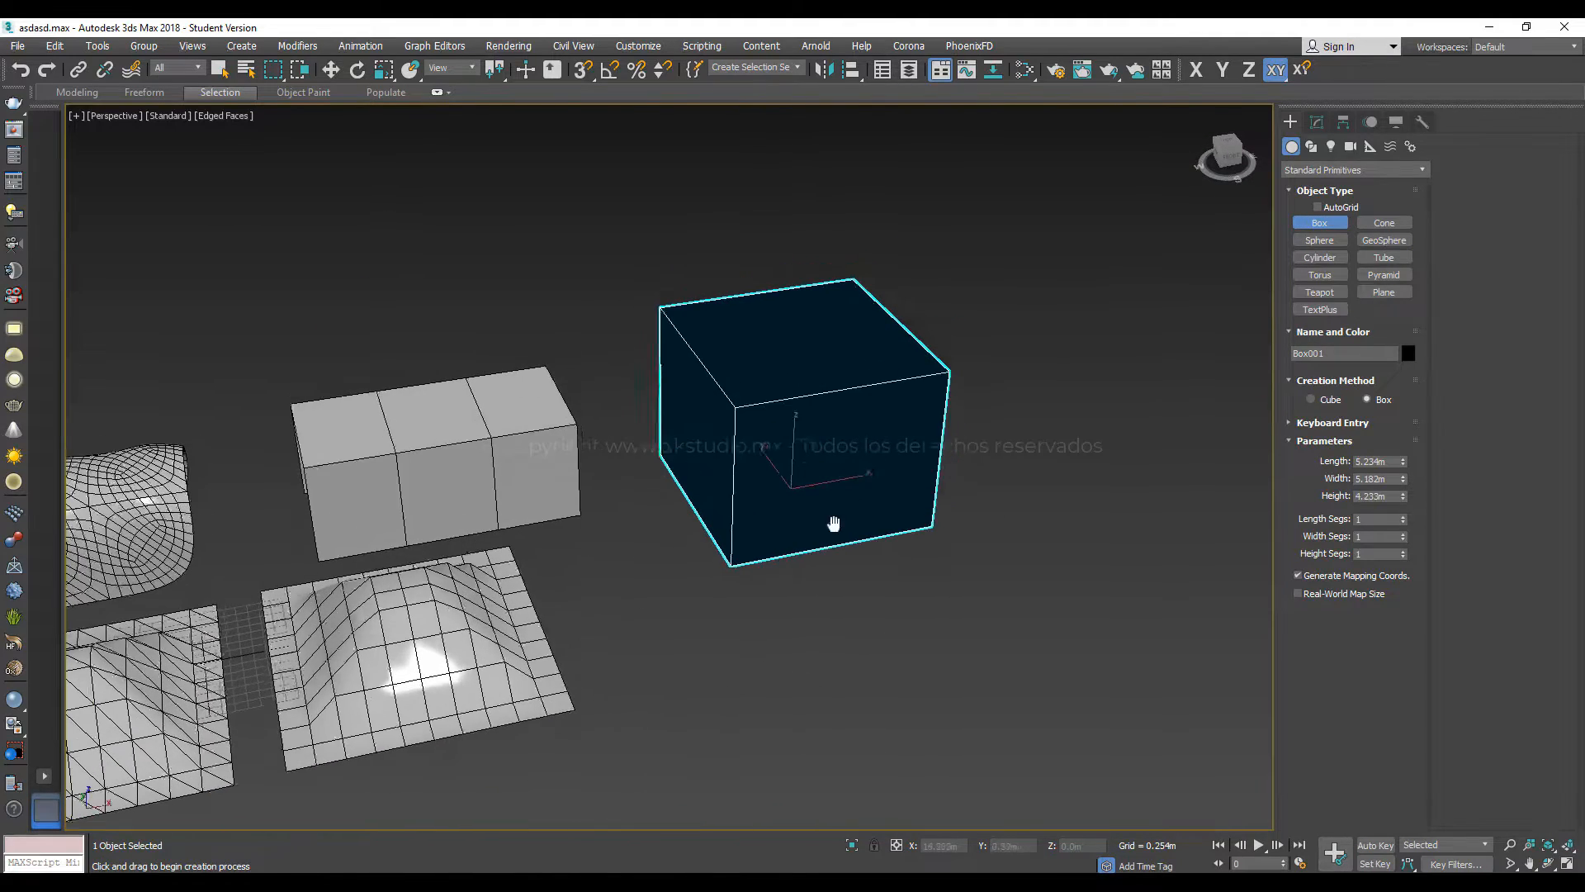
key("q")
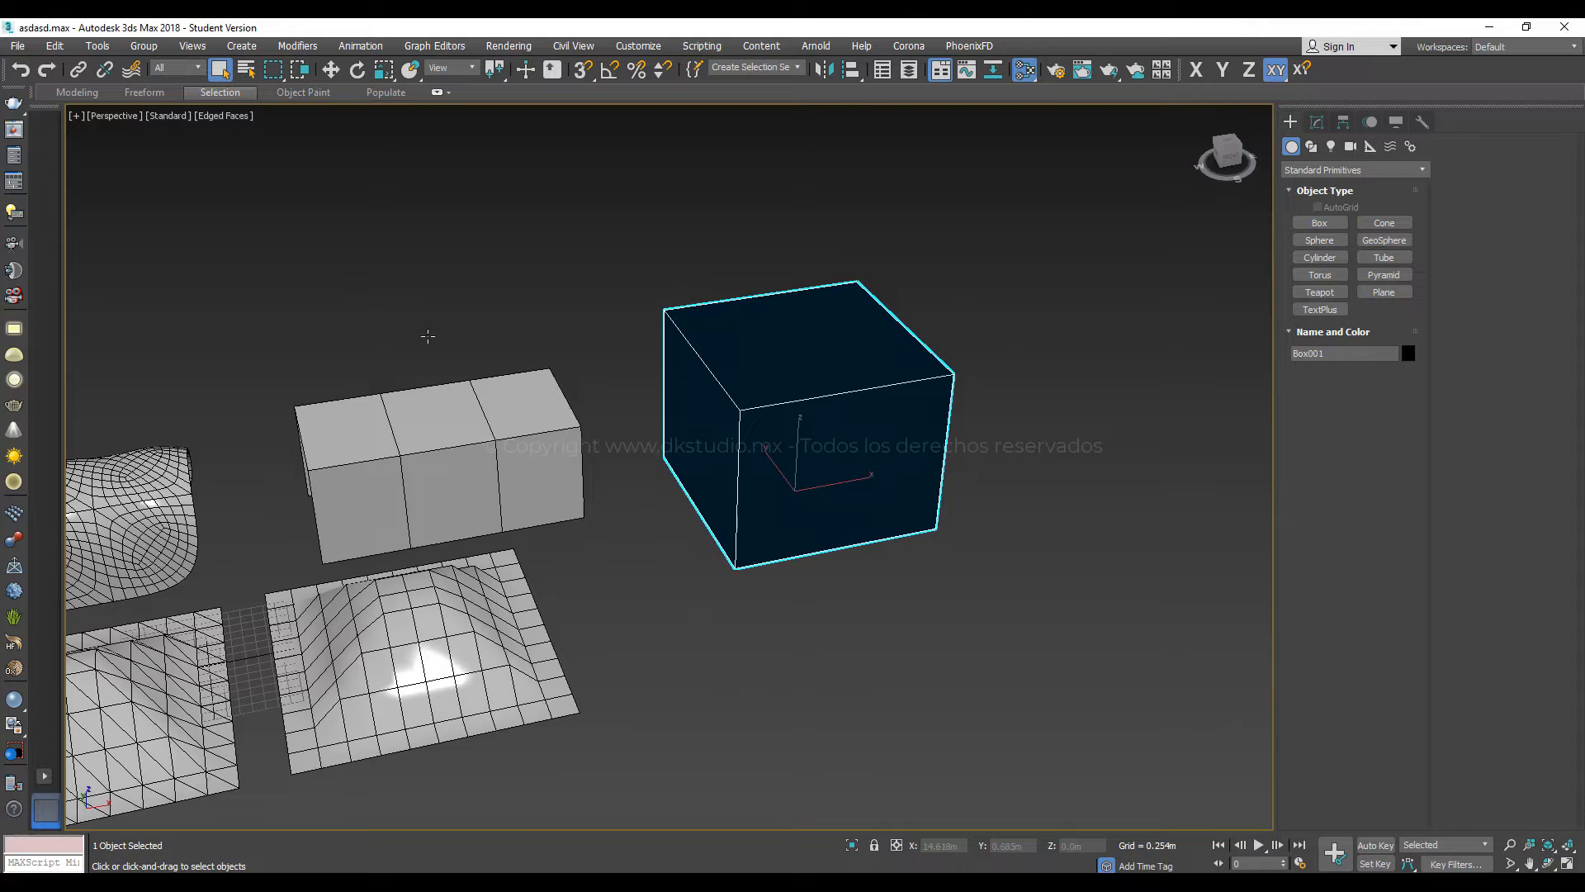
Assign the existing VRayMtl material Material #25 to the new box
key("m")
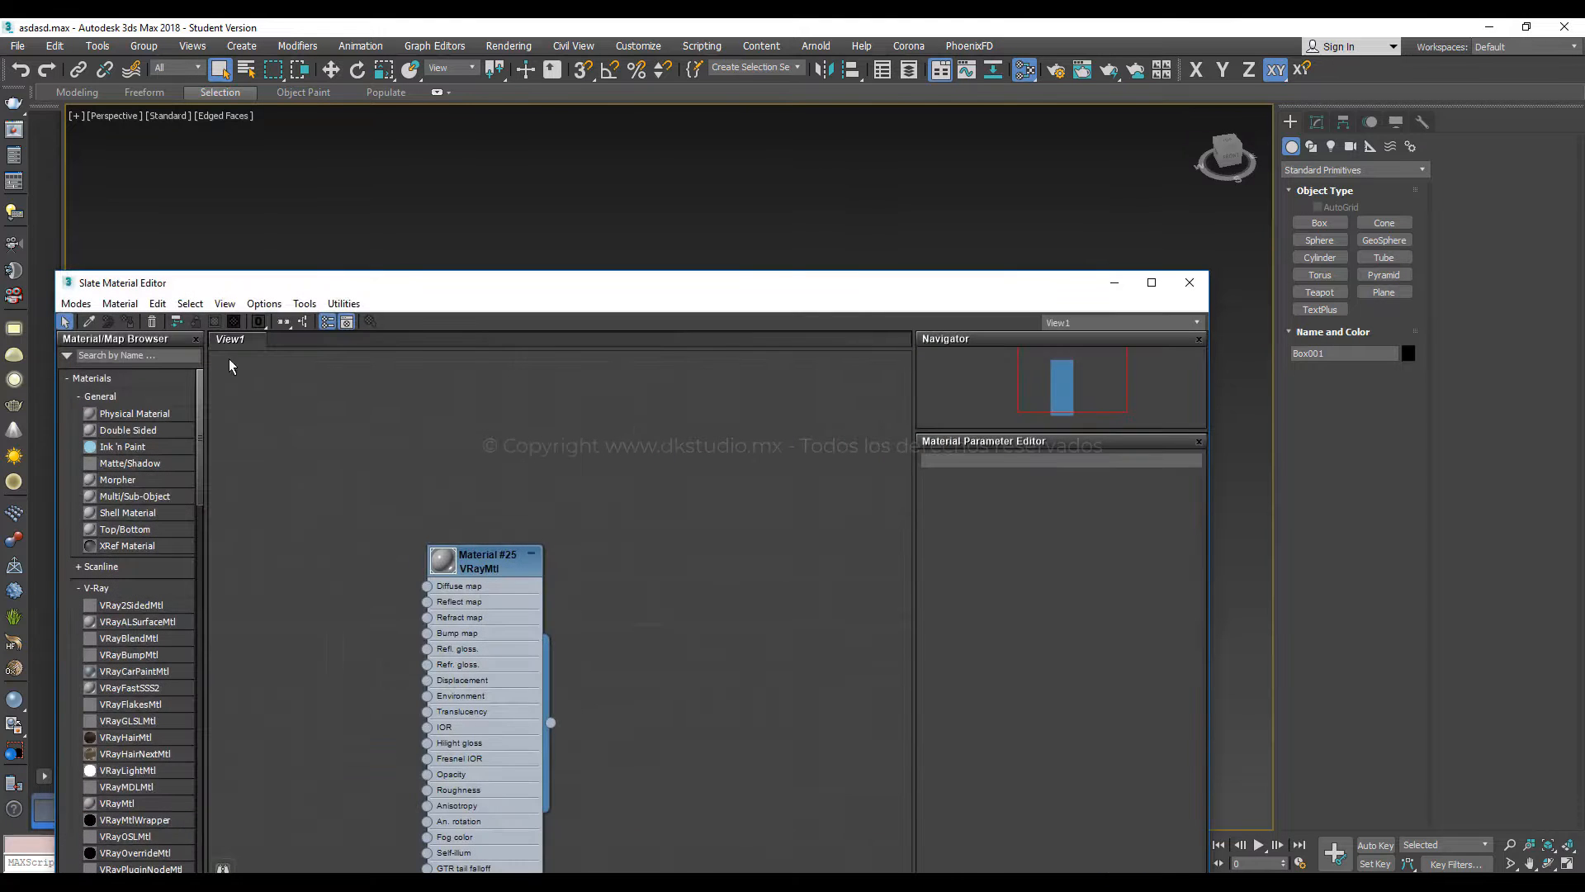
left_click(485, 570)
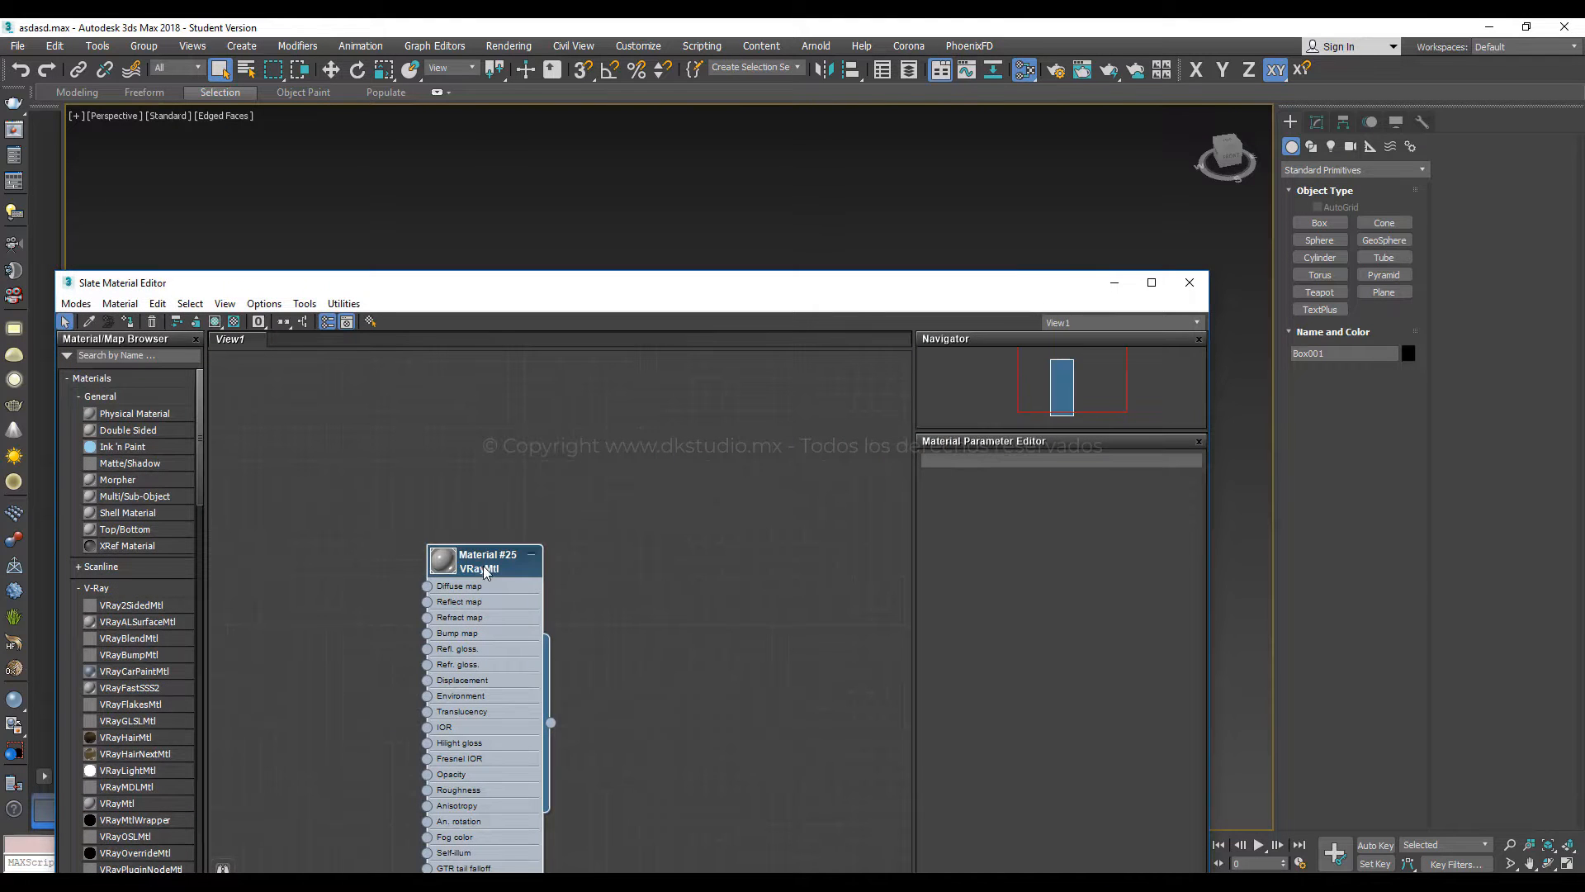
left_click(1186, 286)
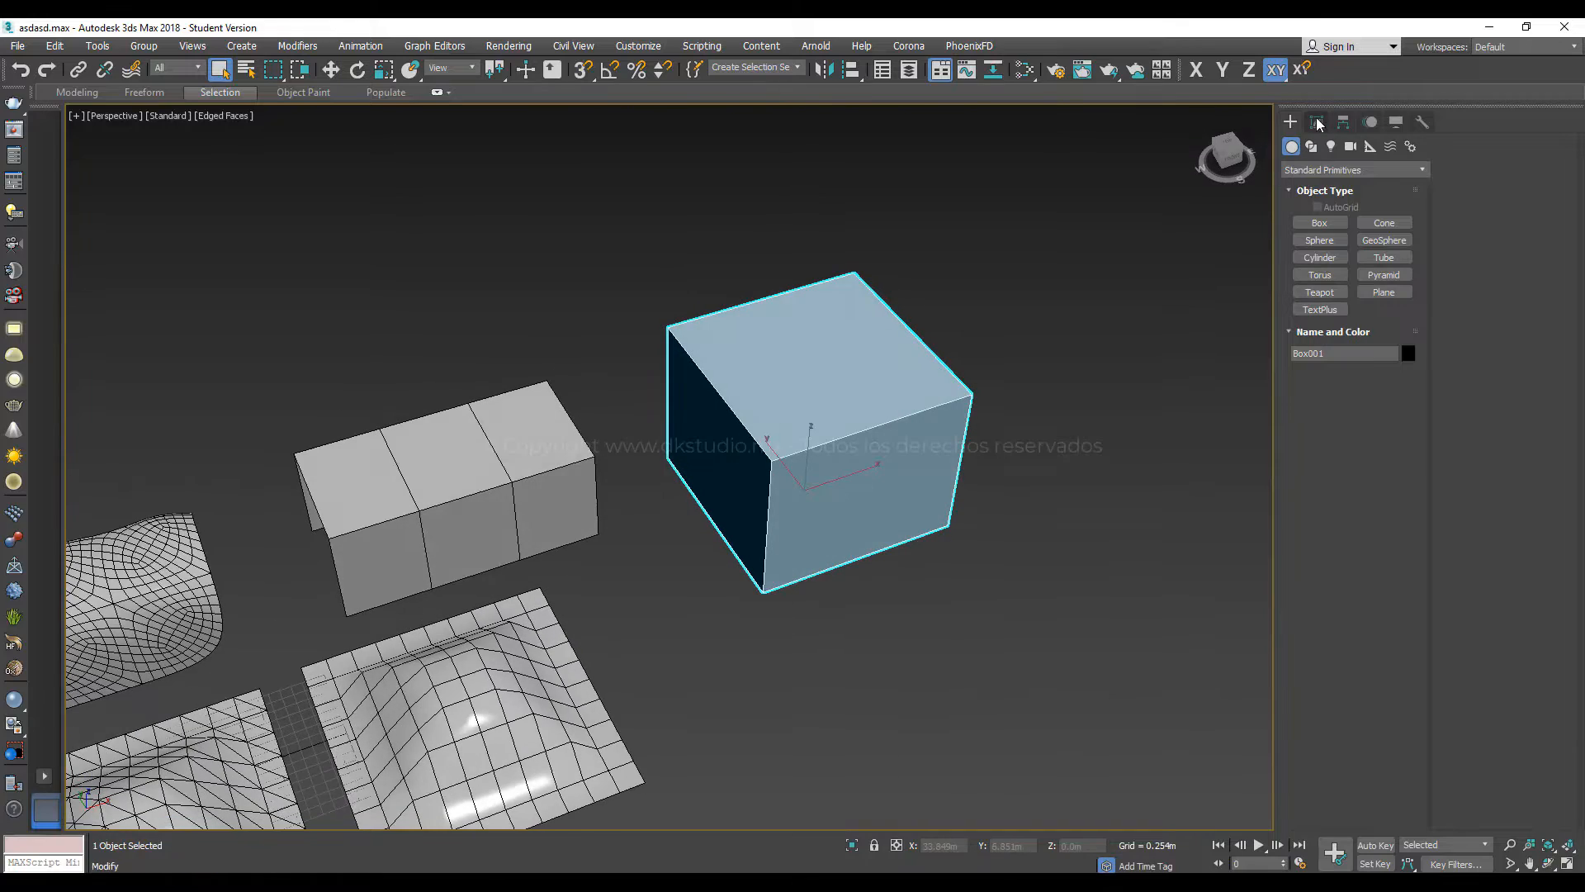
Set the box's length, width and height segments to 5 each
middle_click_drag(860, 383, 883, 351, "alt")
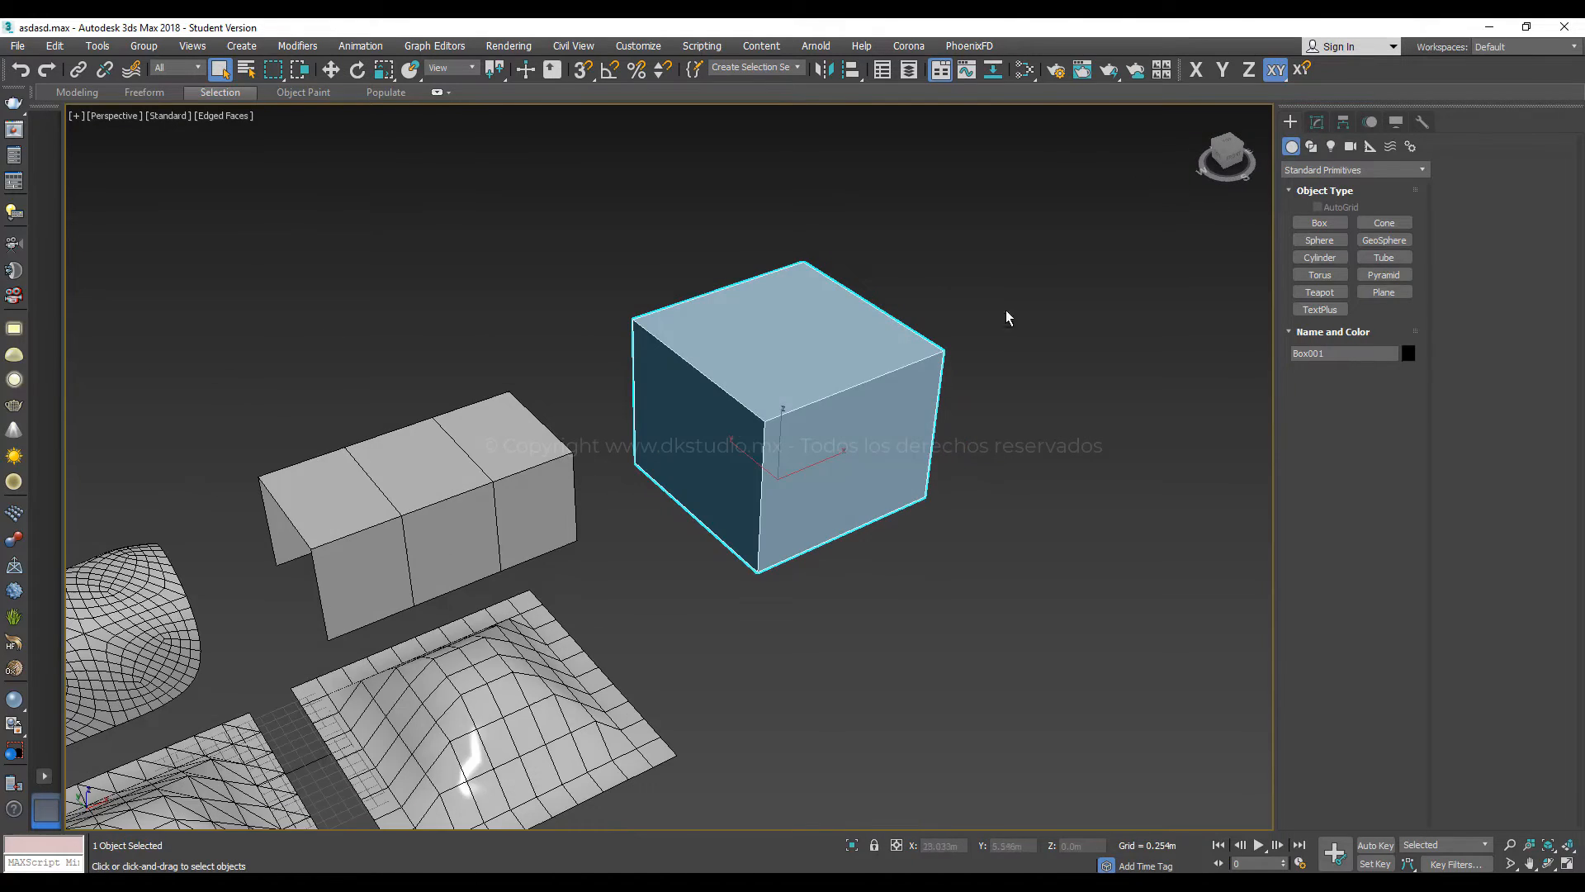
left_click(1318, 123)
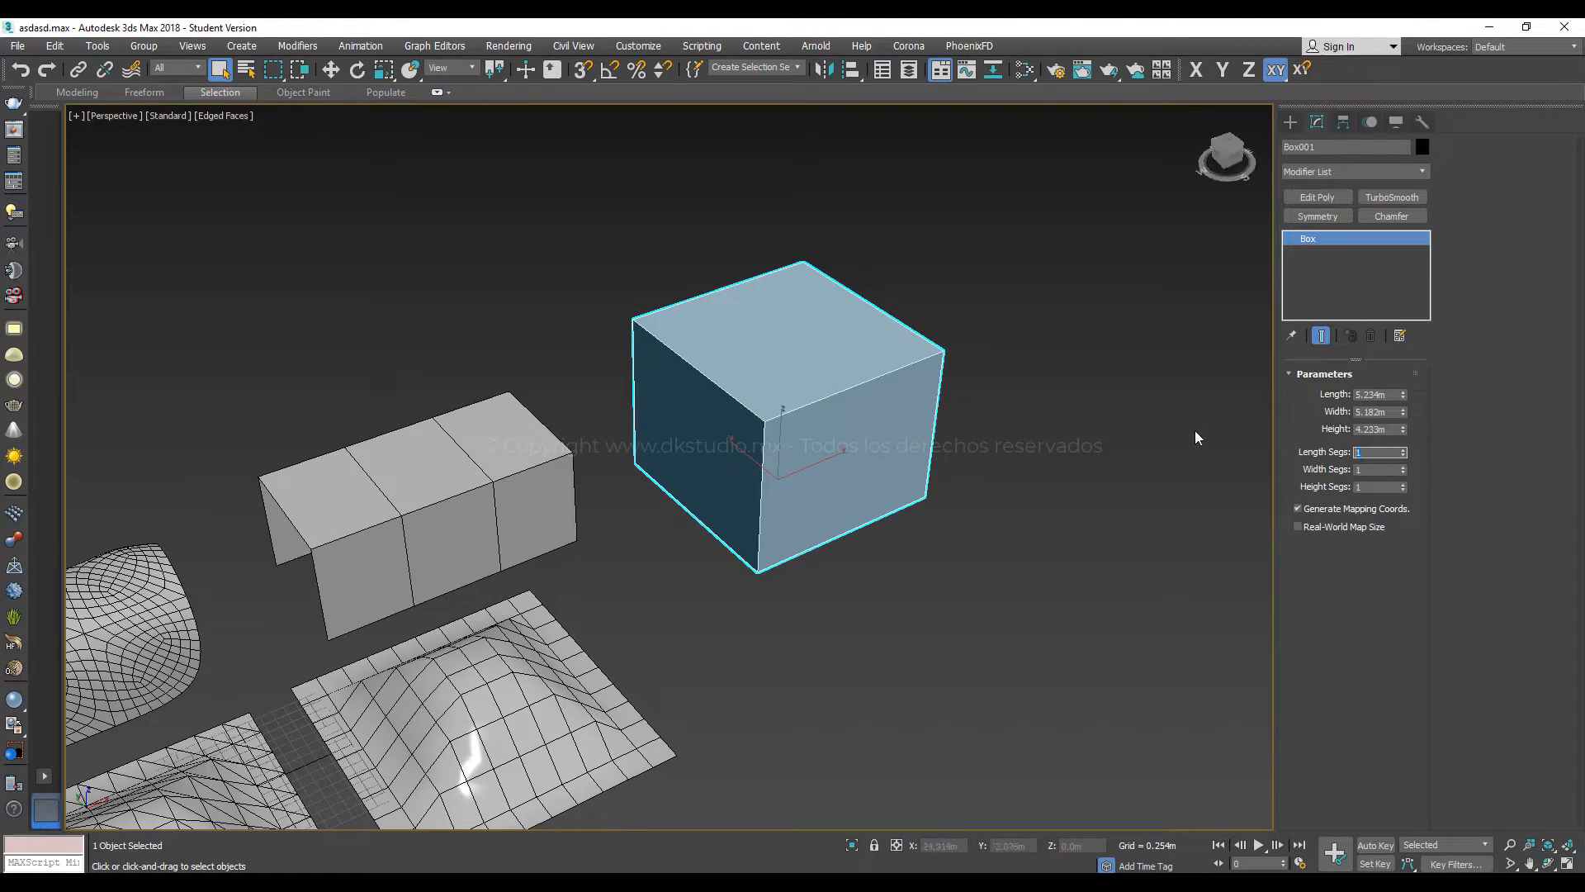
type("5")
key("Tab")
type("5")
key("Tab")
type("5")
key("Return")
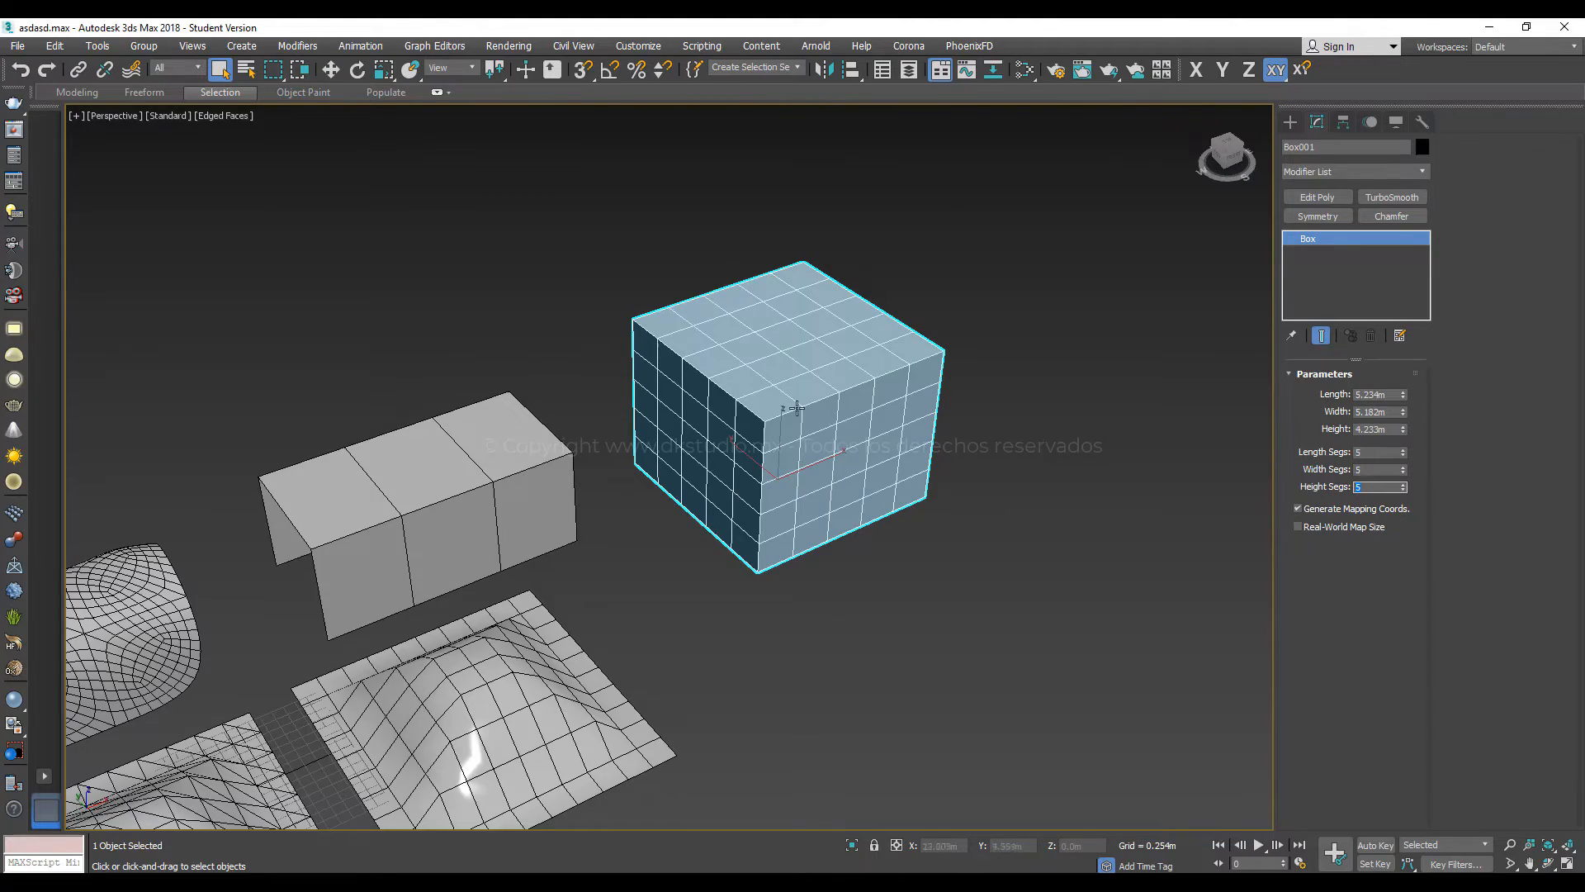
Convert the segmented box to an Editable Poly
middle_click_drag(797, 407, 888, 396, "alt")
scroll(1211, 379, "up", 3)
middle_click_drag(1211, 379, 1148, 396, "alt")
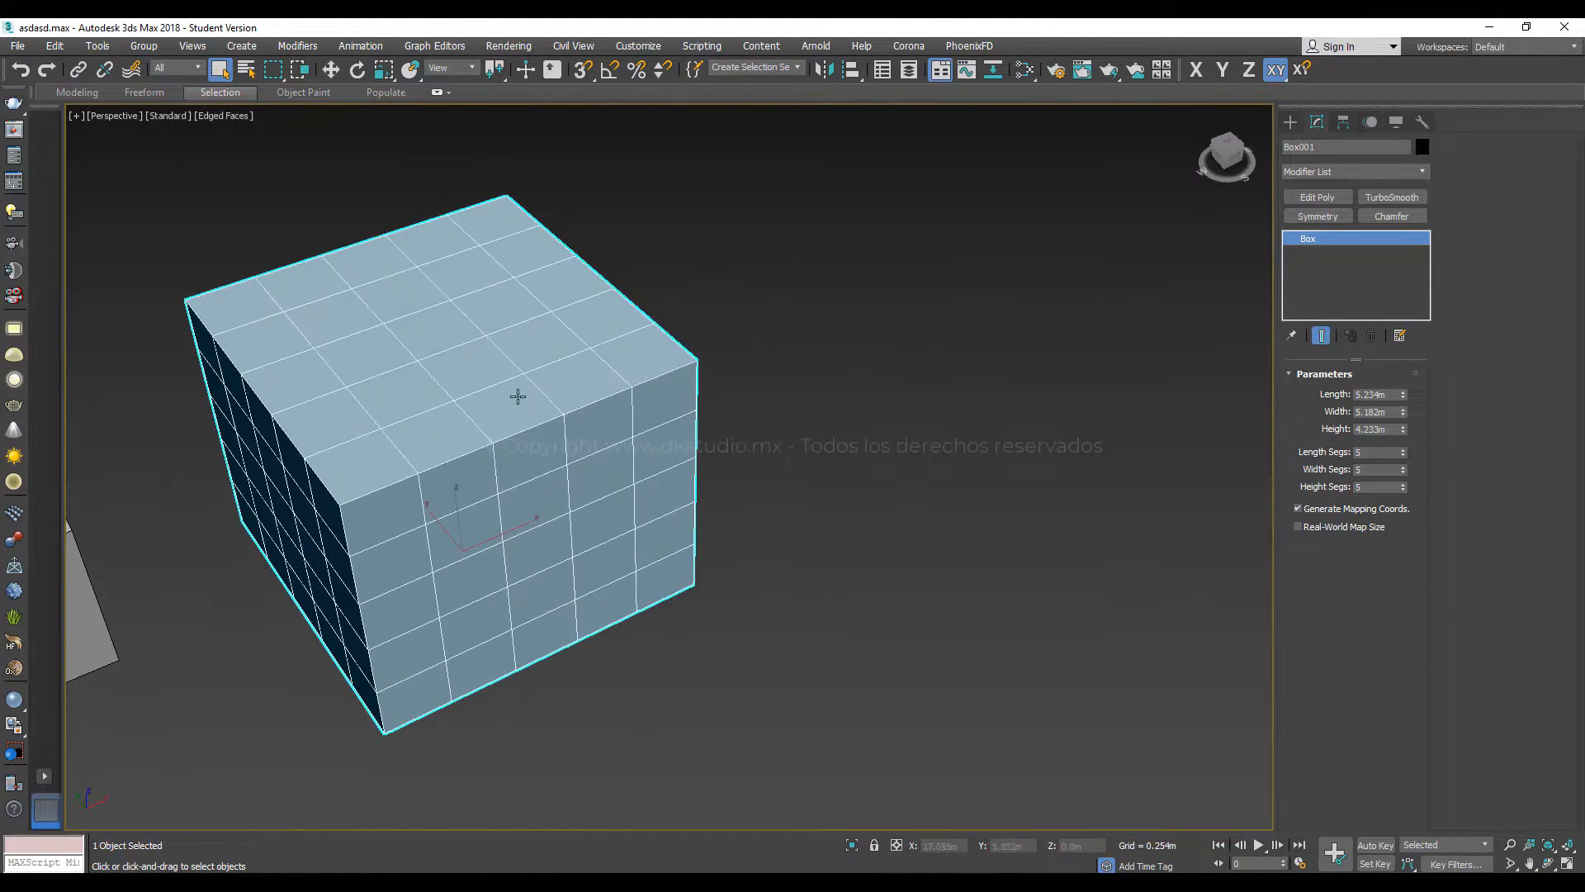
right_click(518, 397)
mouse_move(567, 559)
left_click(794, 575)
Cut an irregular pattern of triangles and uneven polygons into the middle of the box's top face at vertex level
middle_click_drag(568, 457, 752, 468)
left_click(1310, 393)
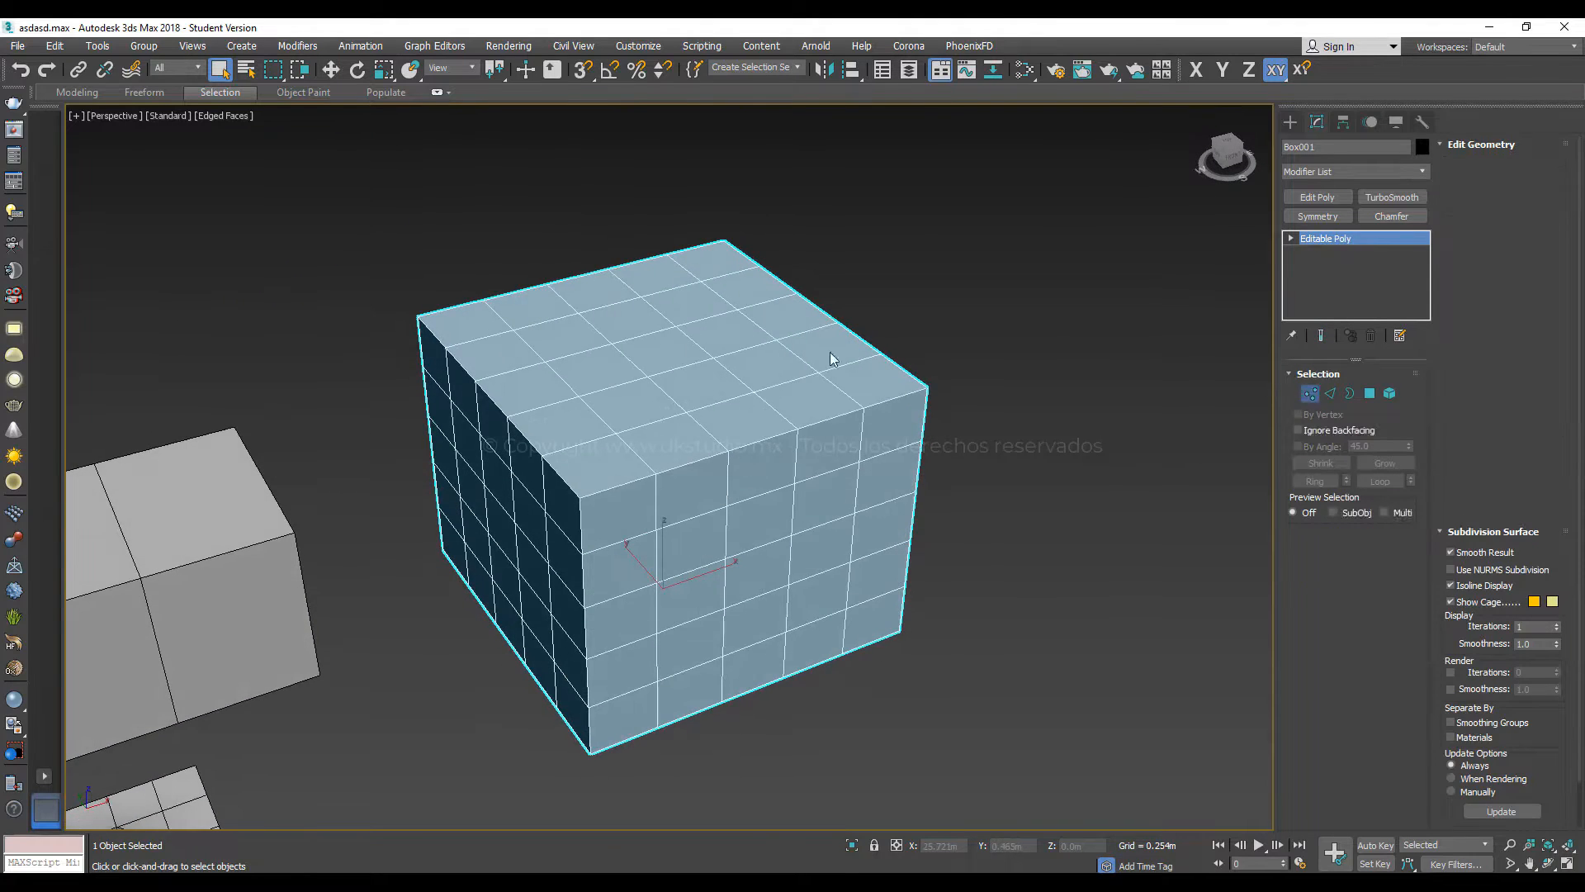
middle_click_drag(831, 357, 664, 386, "alt")
key("alt+c")
scroll(661, 380, "up", 4)
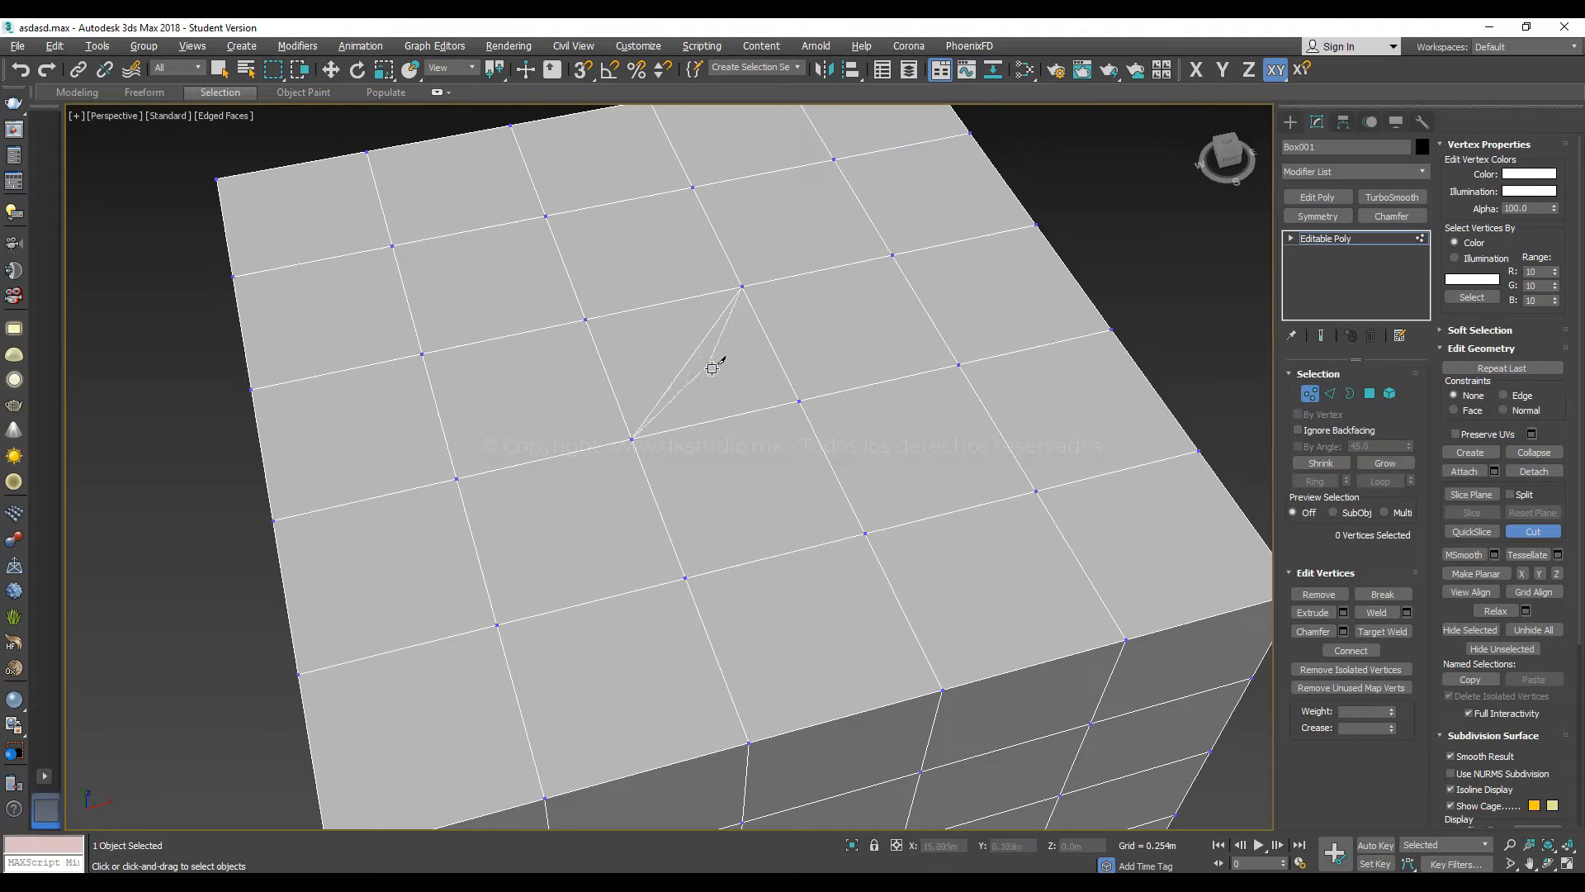
left_click(565, 266)
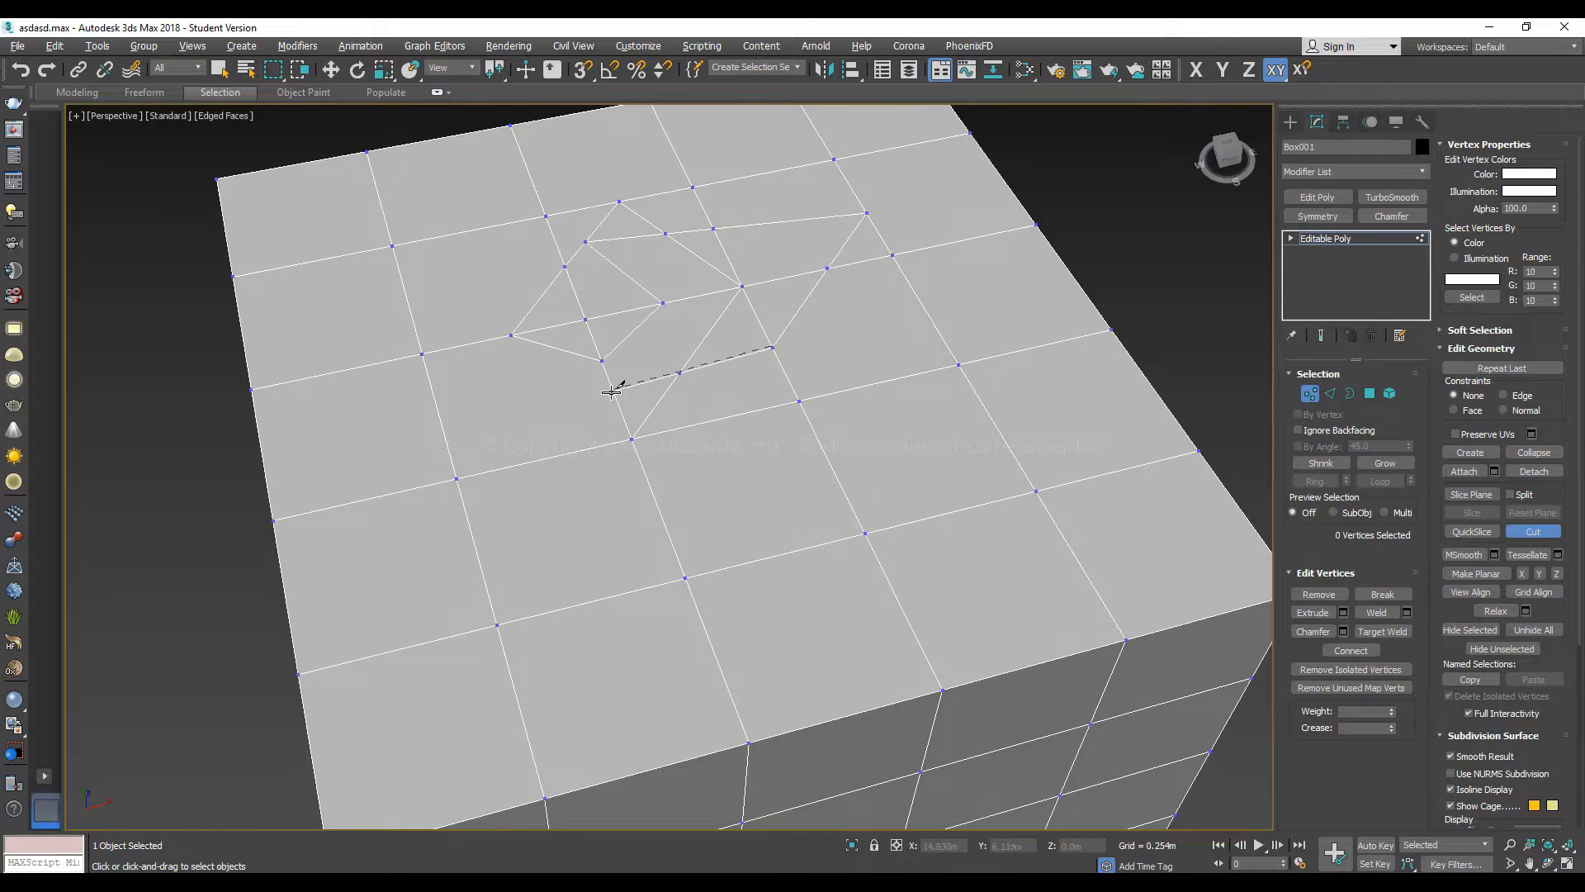
scroll(646, 385, "down", 4)
scroll(660, 383, "up", 3)
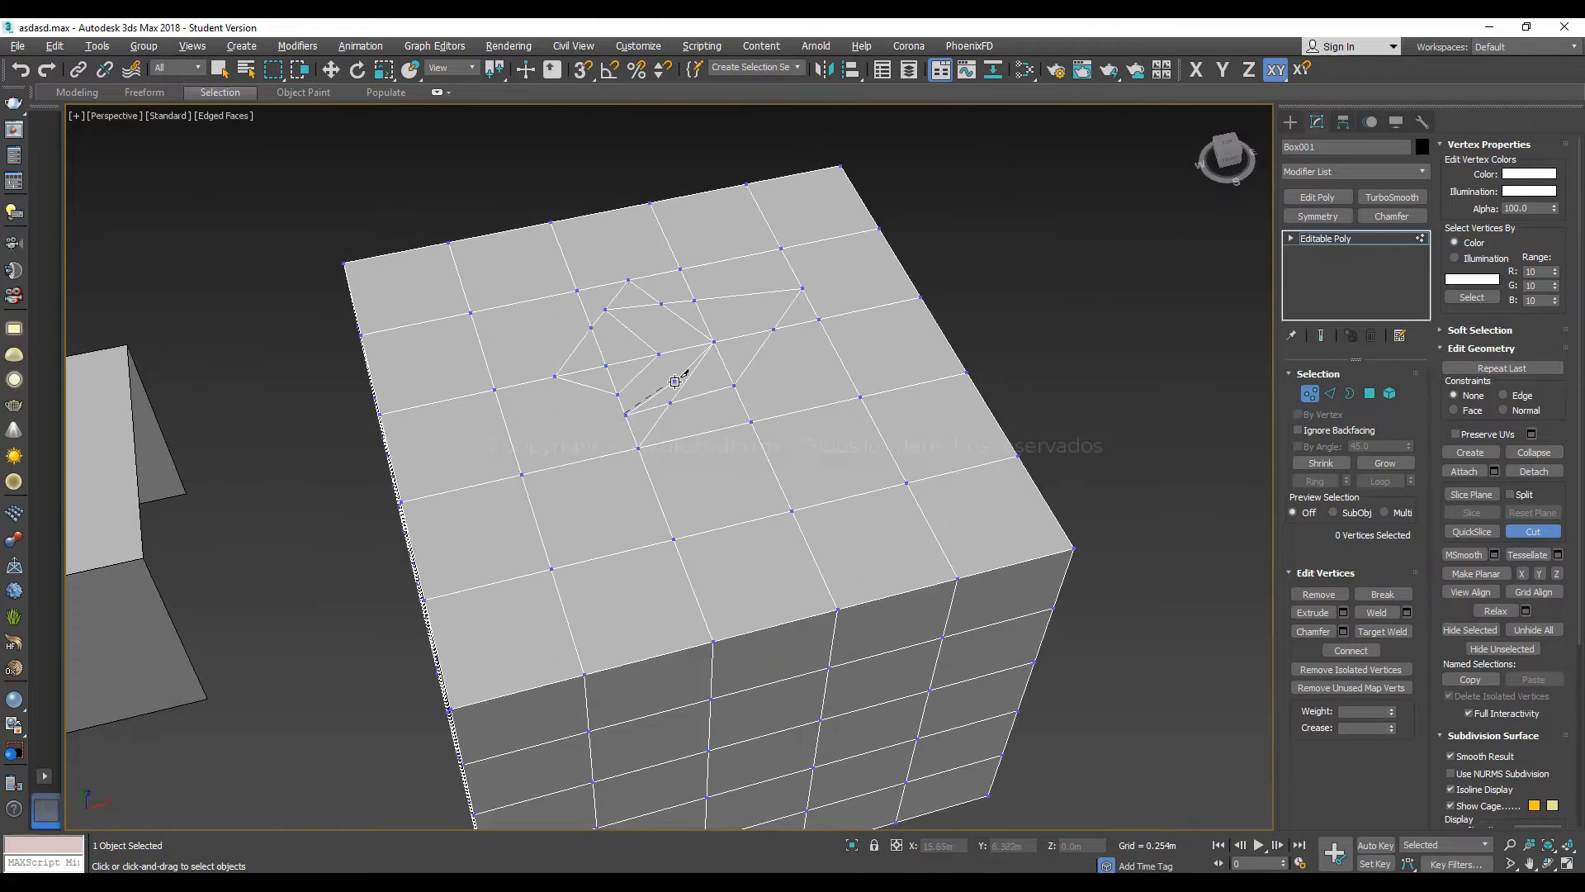
right_click(664, 400)
scroll(685, 425, "down", 3)
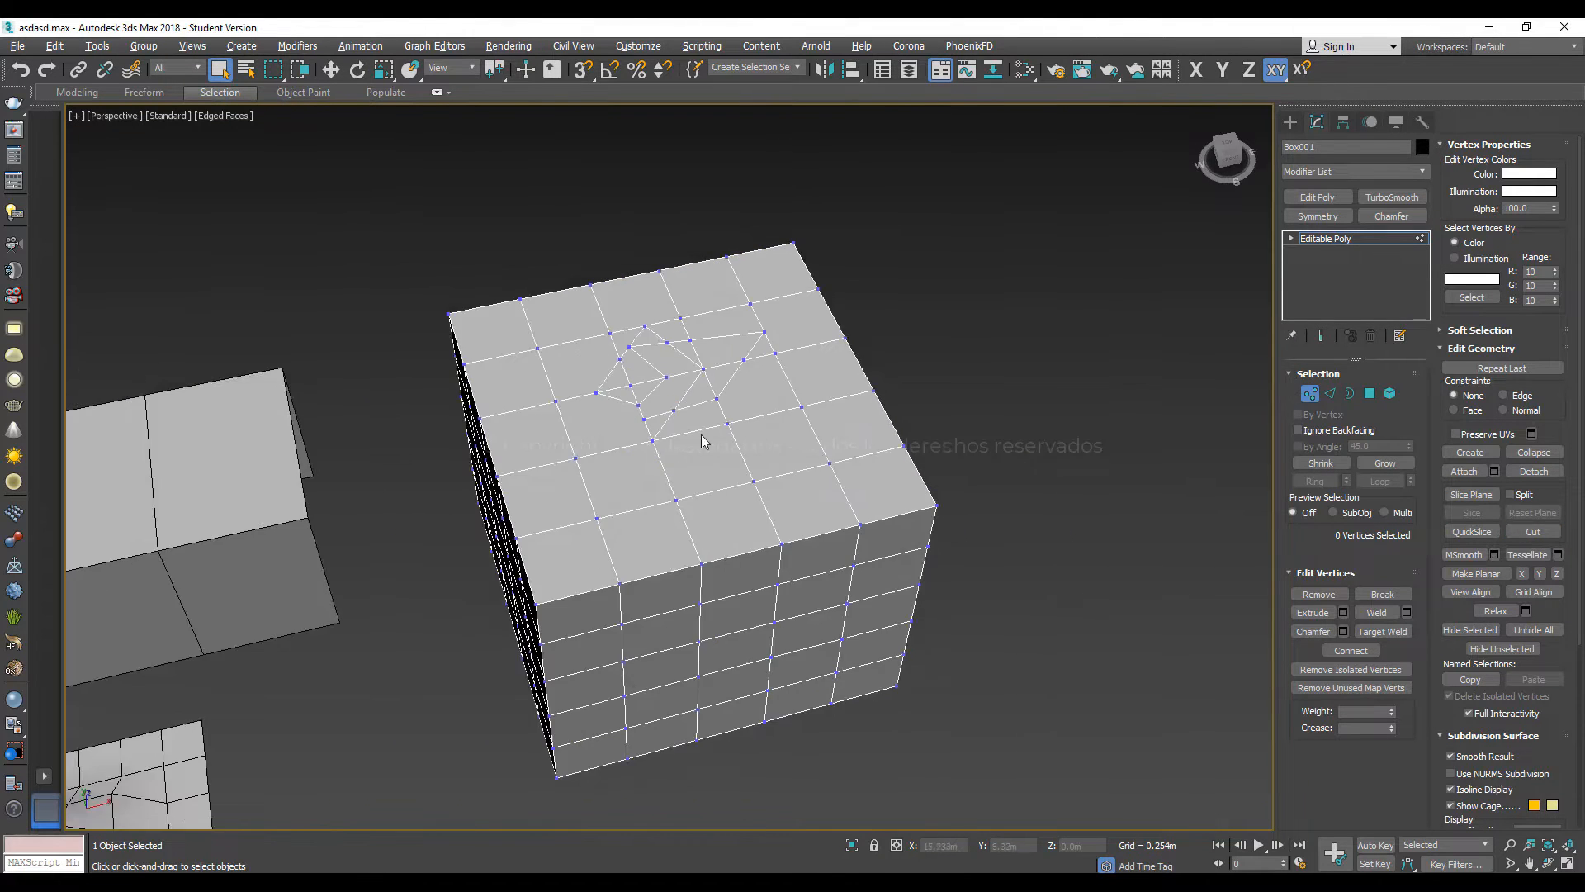
Leave vertex editing and apply a TurboSmooth modifier with 3 iterations to the cut box
middle_click_drag(704, 443, 1252, 398, "alt")
left_click(1306, 400)
mouse_move(908, 445)
middle_mouse_down("alt")
mouse_move(807, 453)
mouse_move(754, 478)
mouse_move(654, 356)
mouse_move(609, 418)
mouse_move(619, 449)
mouse_move(523, 464)
mouse_move(917, 417)
middle_mouse_up("alt")
left_click(1375, 198)
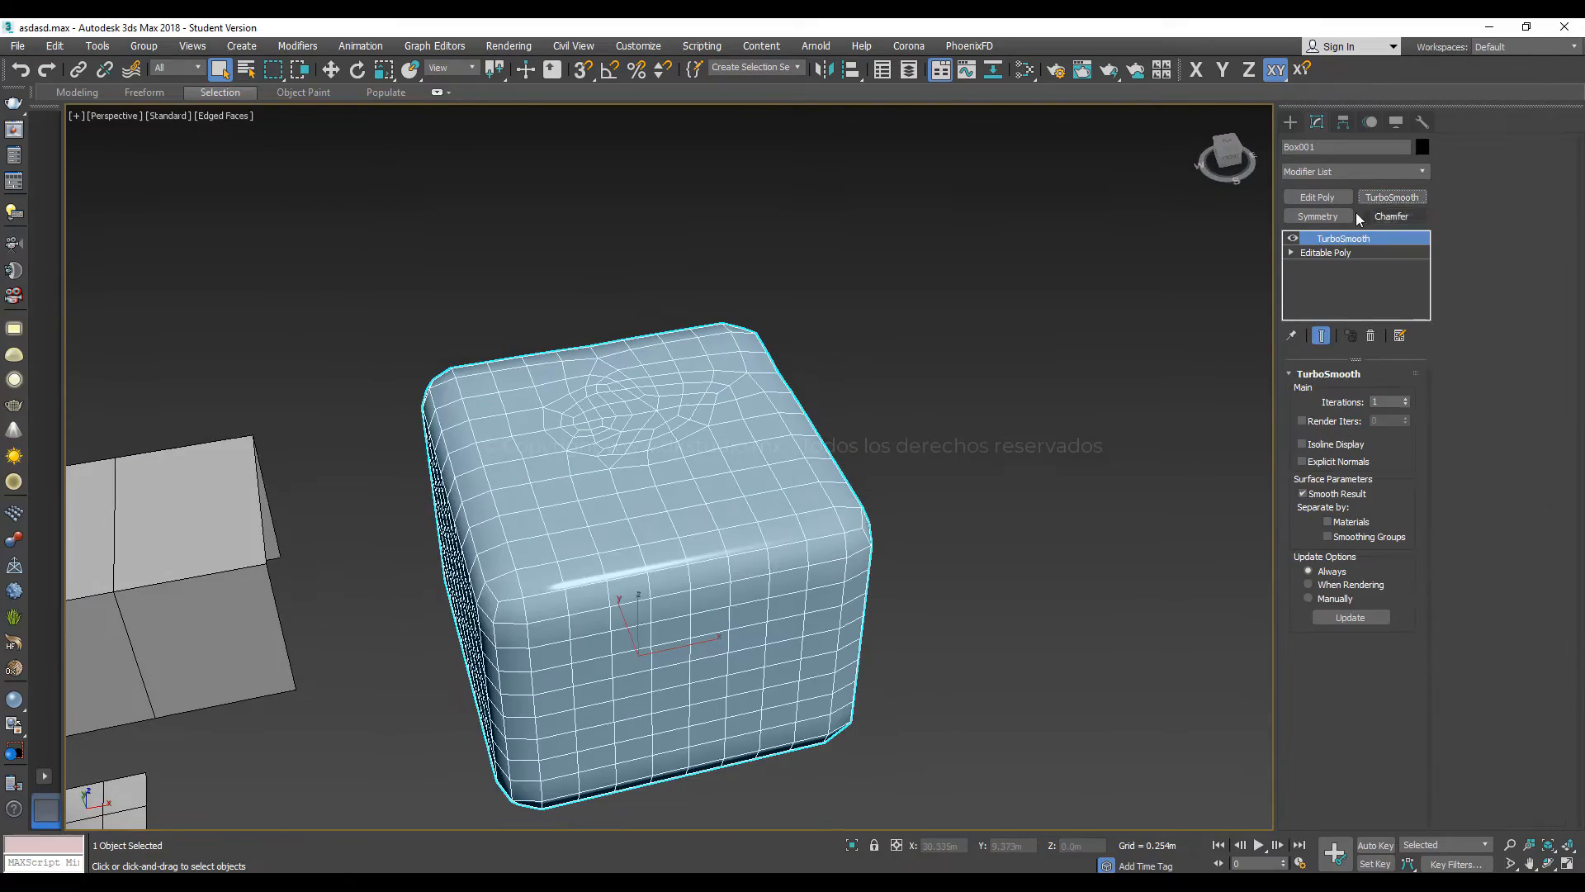
left_click(1406, 398)
left_click(1406, 398)
middle_click_drag(933, 409, 834, 398, "alt")
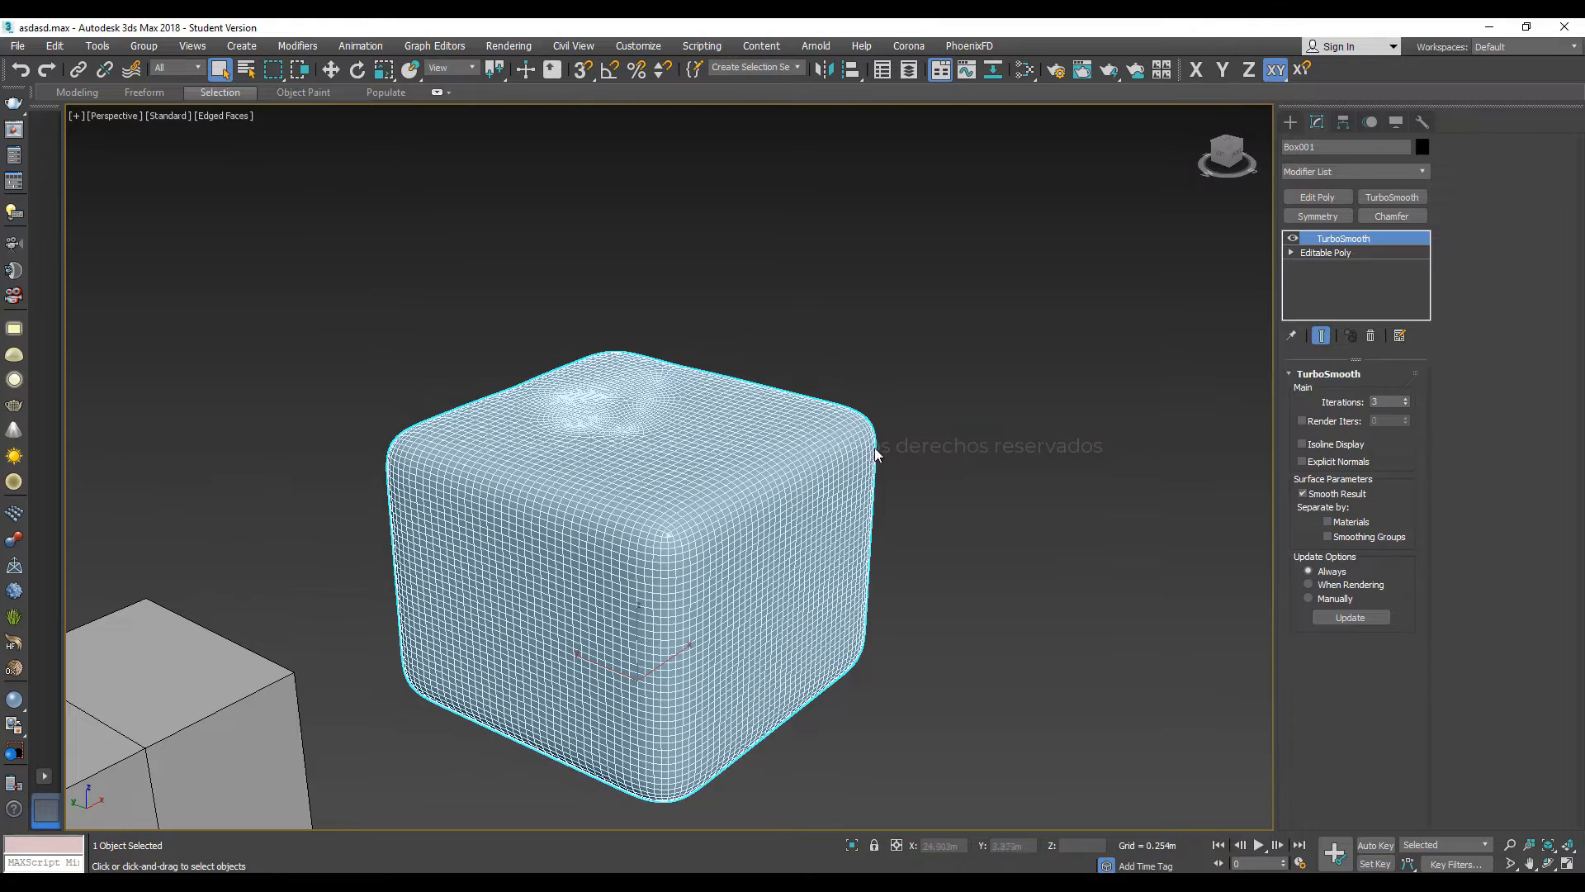
Examine the smoothed box's flat faces and rounded corners with the edged faces hidden, up close and beside the other objects
key("F4")
mouse_move(602, 432)
middle_mouse_down("alt")
mouse_move(754, 411)
mouse_move(905, 441)
mouse_move(974, 424)
middle_mouse_up("alt")
middle_click_drag(648, 441, 931, 393, "alt")
scroll(797, 393, "up", 3)
middle_click_drag(698, 473, 852, 469, "alt")
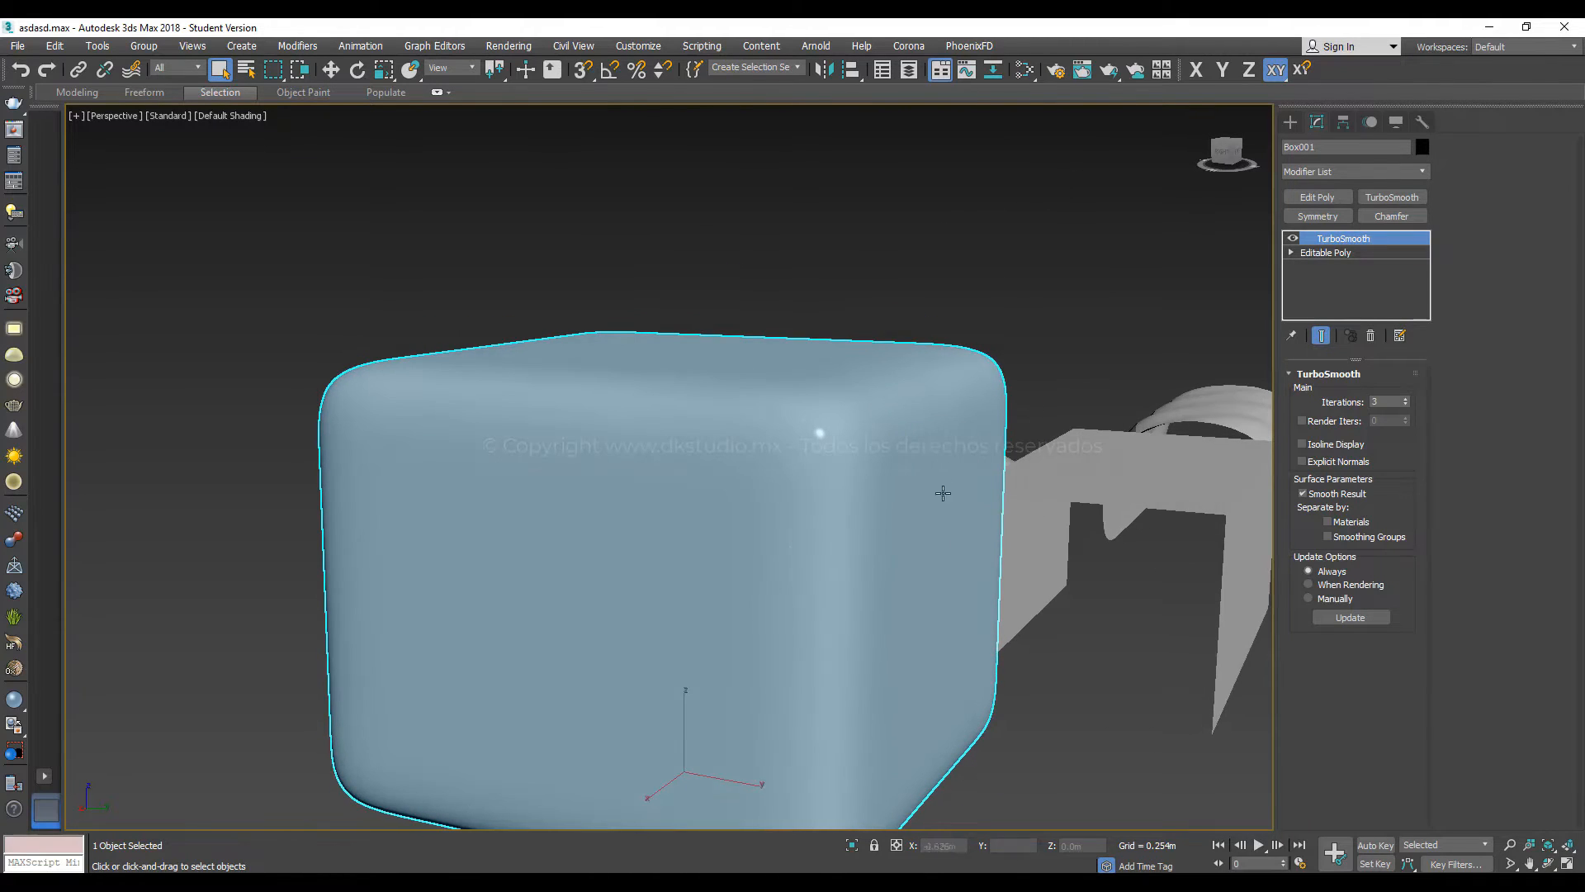
middle_click_drag(811, 401, 778, 486, "alt")
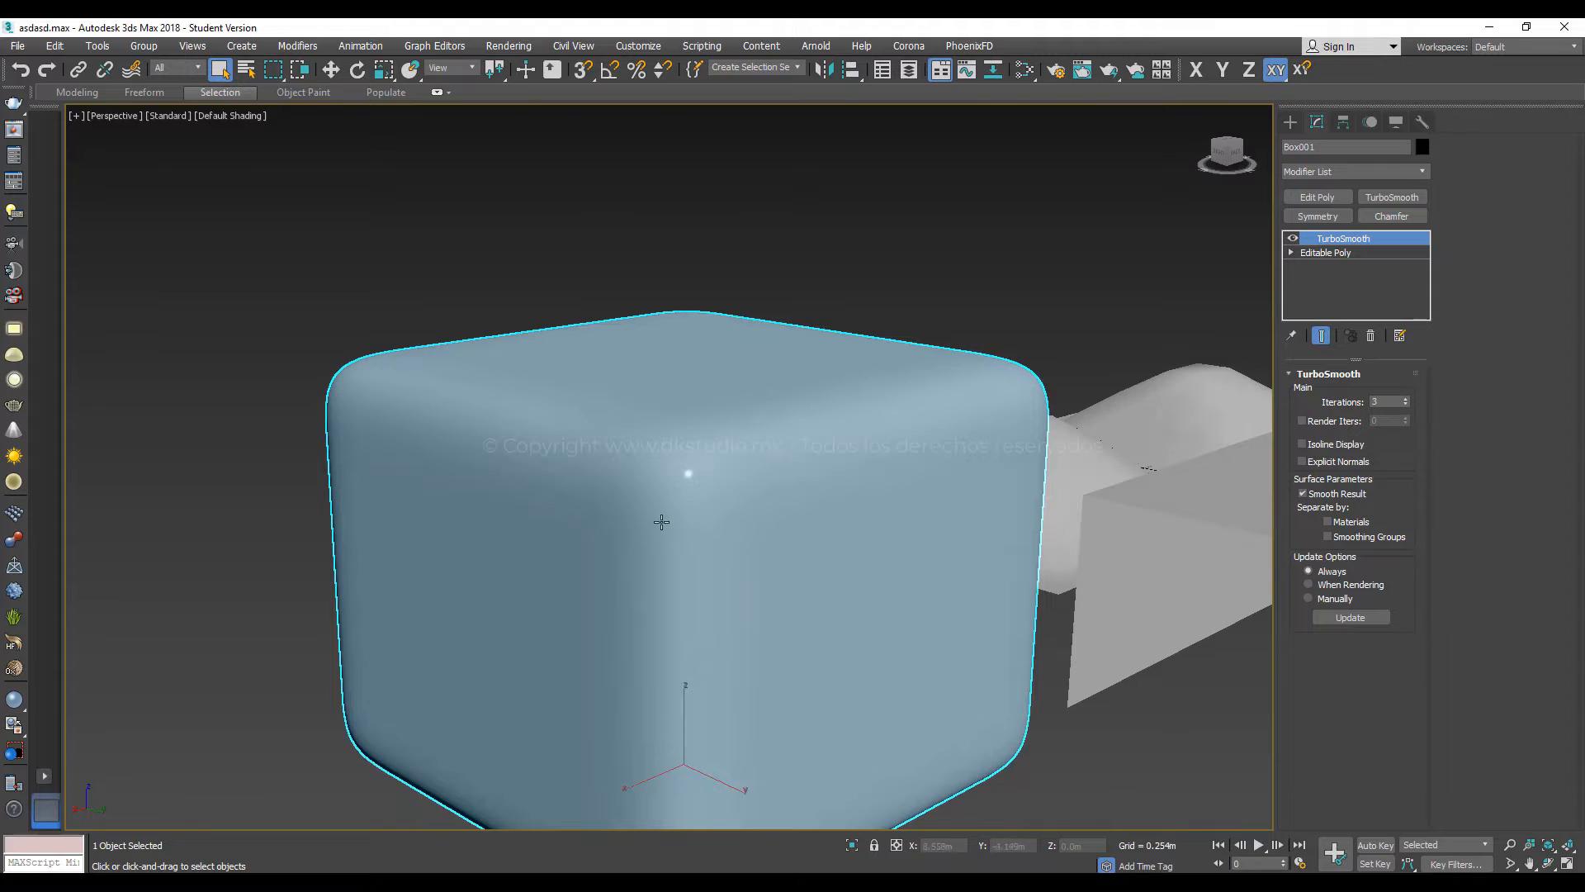
mouse_move(661, 522)
middle_mouse_down("alt")
mouse_move(754, 542)
mouse_move(659, 499)
middle_mouse_up("alt")
scroll(753, 541, "down", 4)
scroll(1082, 438, "up", 5)
scroll(782, 486, "down", 4)
middle_click_drag(1083, 438, 1197, 408)
middle_click_drag(407, 482, 578, 522, "alt")
scroll(486, 525, "down", 4)
middle_click_drag(578, 522, 768, 457)
middle_click_drag(496, 462, 537, 483, "alt")
middle_click_drag(537, 483, 701, 355)
middle_click_drag(725, 513, 702, 541, "alt")
middle_click_drag(702, 541, 739, 543)
middle_click_drag(662, 499, 722, 467)
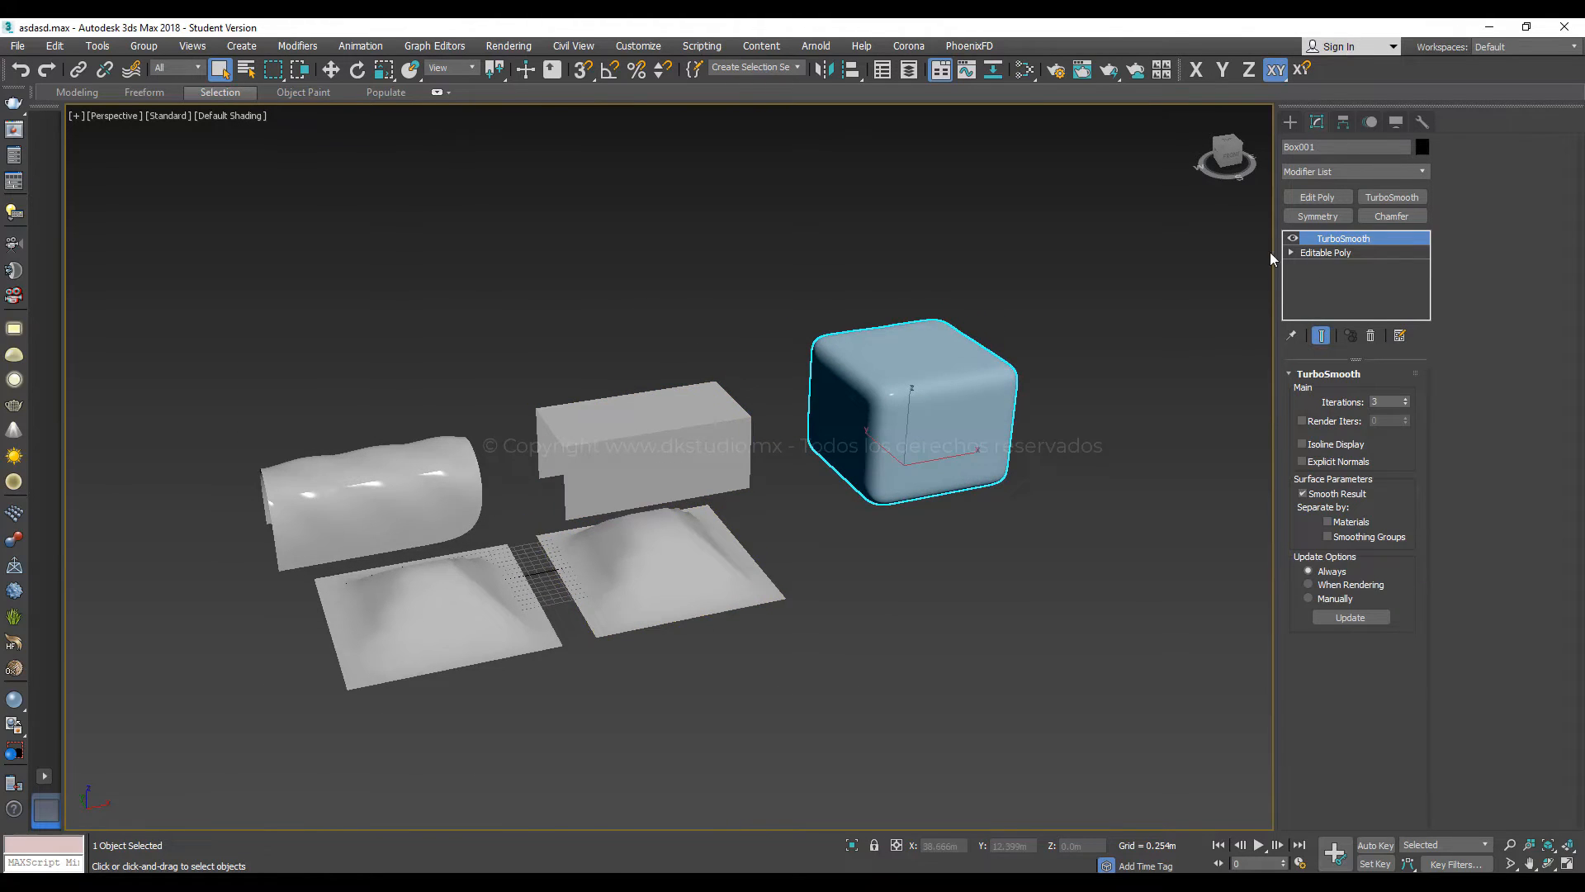
Show the edged faces again and compare the meshes of both hills, both box shells and the smoothed box
scroll(645, 468, "up", 3)
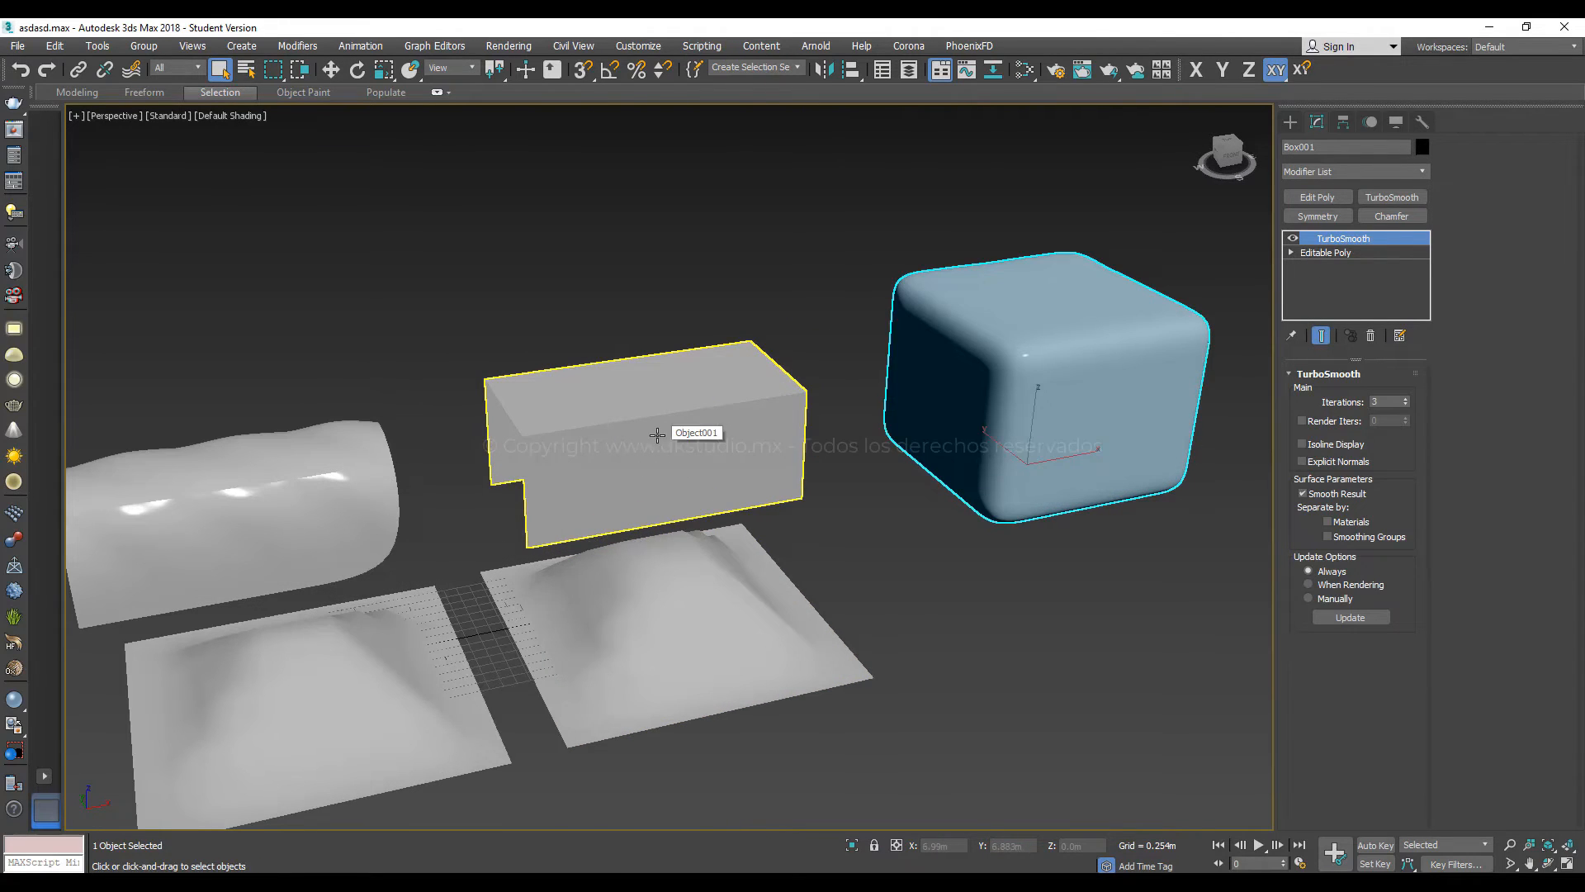
key("F4")
middle_click_drag(654, 442, 743, 414)
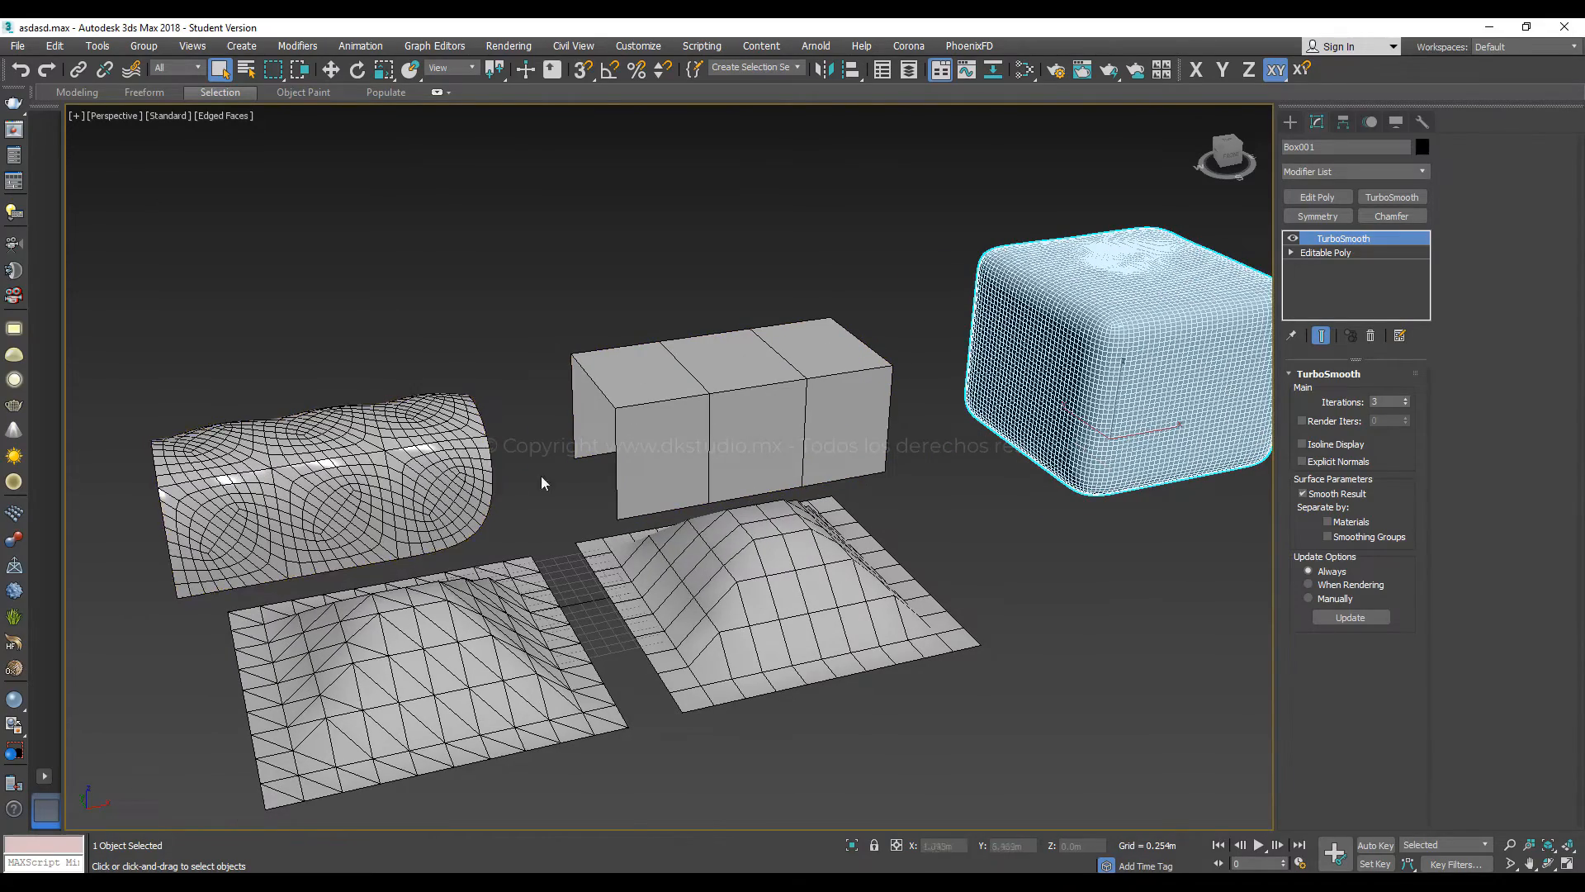
middle_click_drag(657, 513, 694, 479)
middle_click_drag(869, 434, 785, 464)
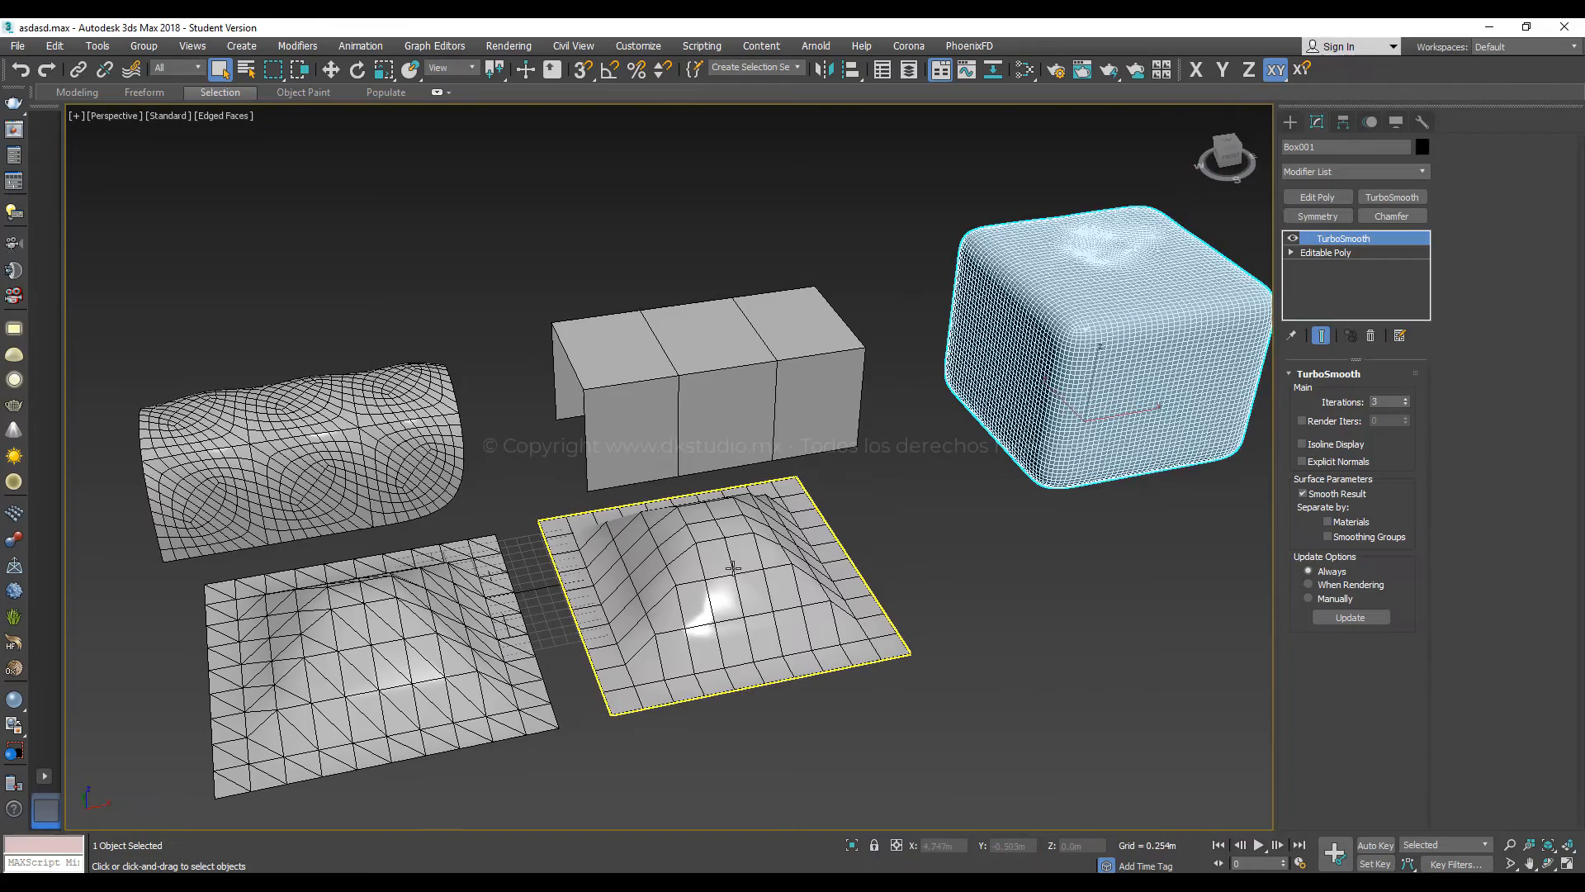
middle_click_drag(650, 590, 638, 552)
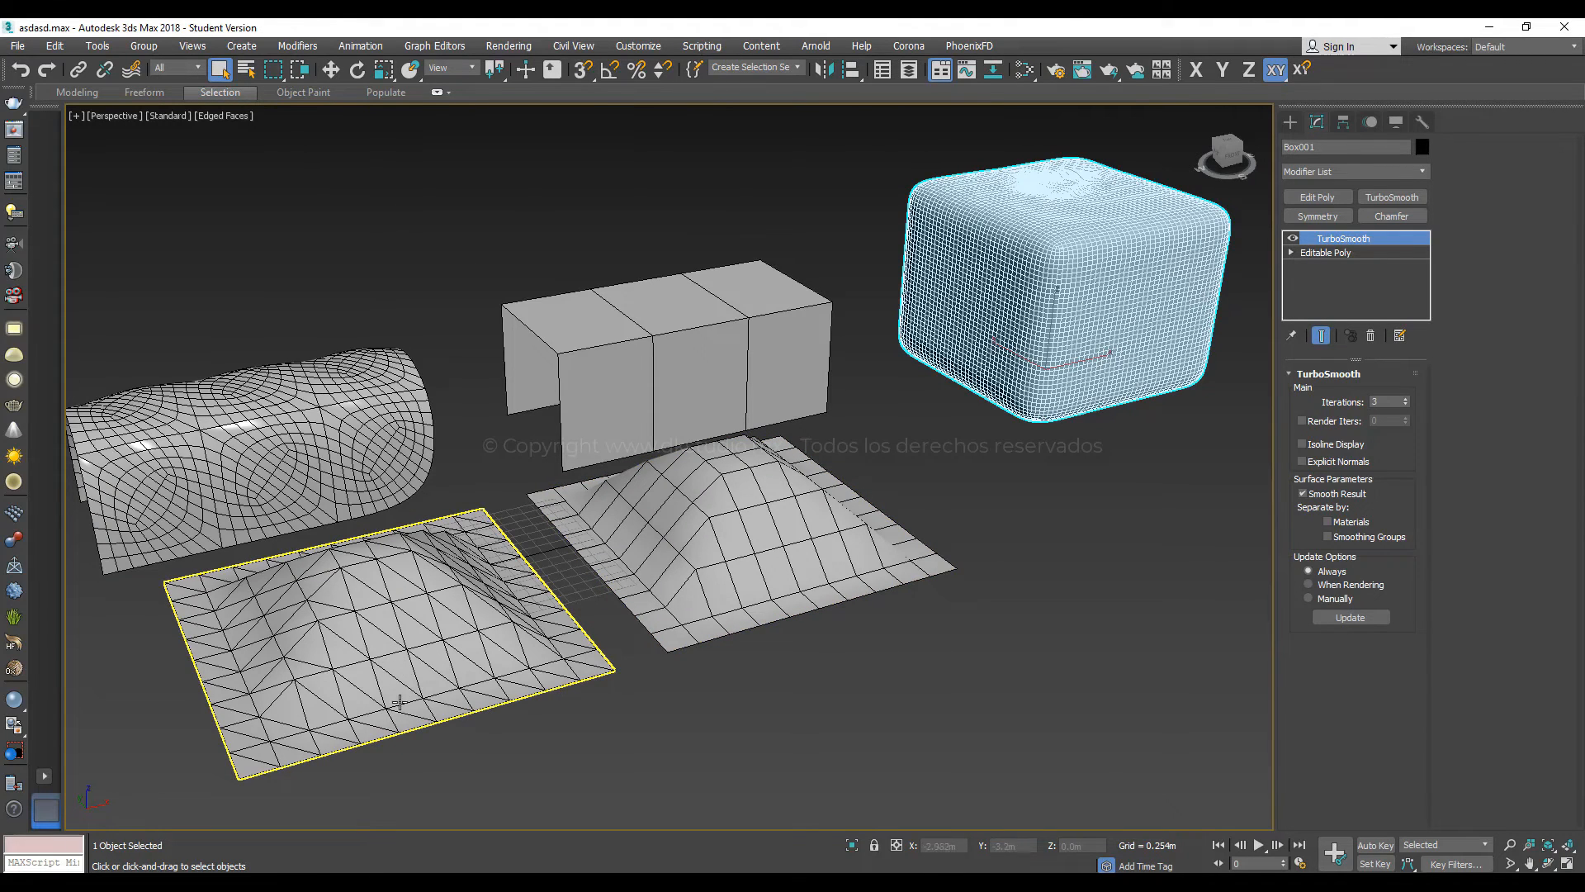
middle_click_drag(493, 640, 526, 577)
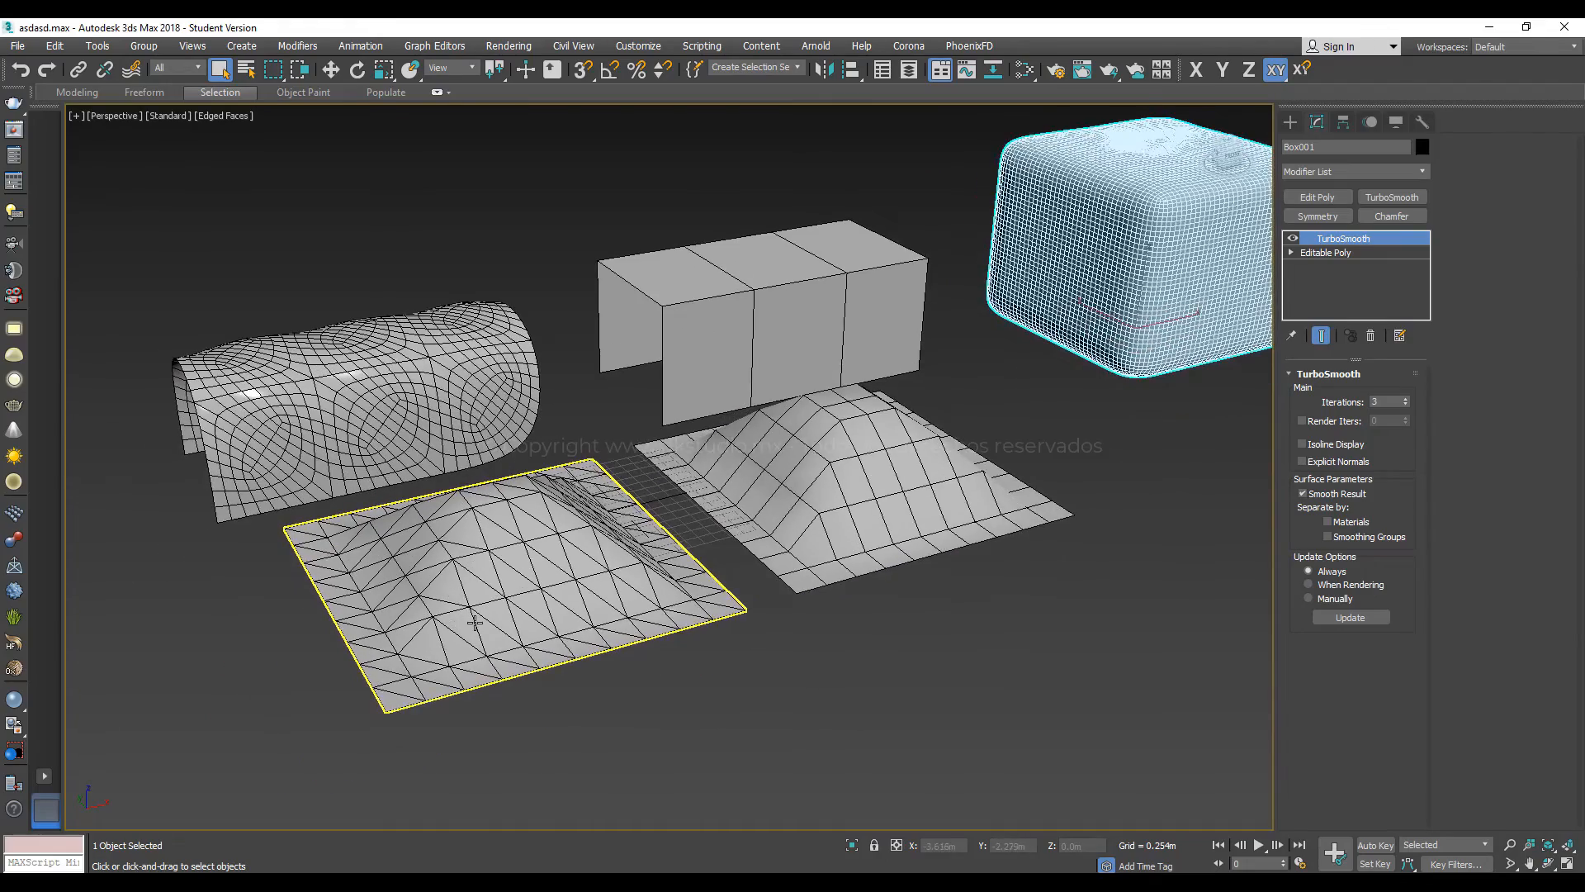
scroll(475, 620, "up", 2)
scroll(495, 628, "down", 4)
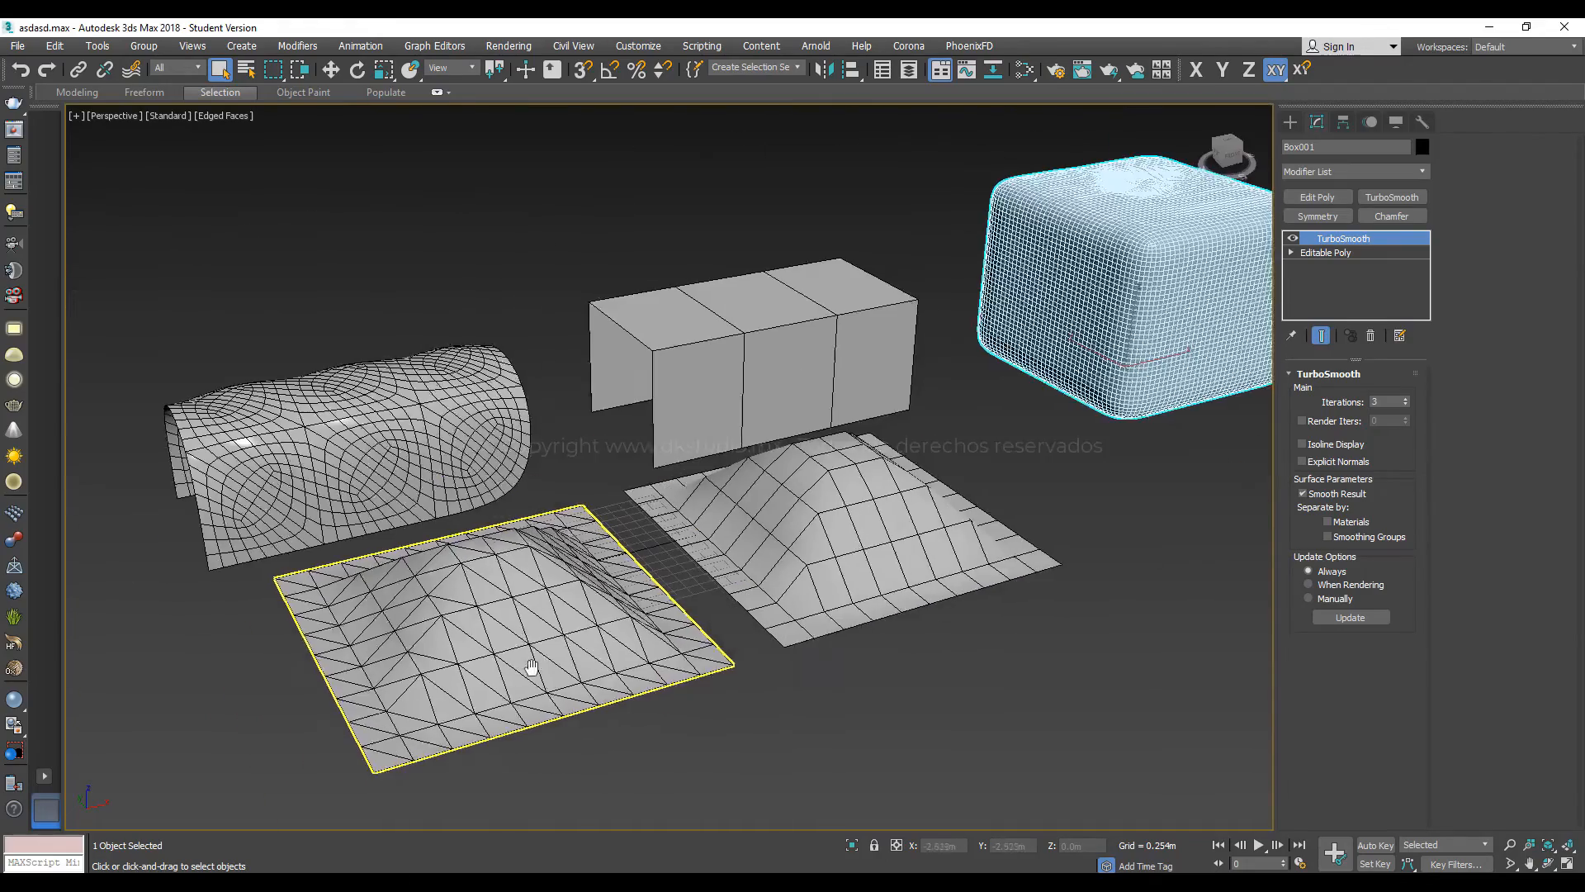
middle_click_drag(524, 662, 797, 571, "alt")
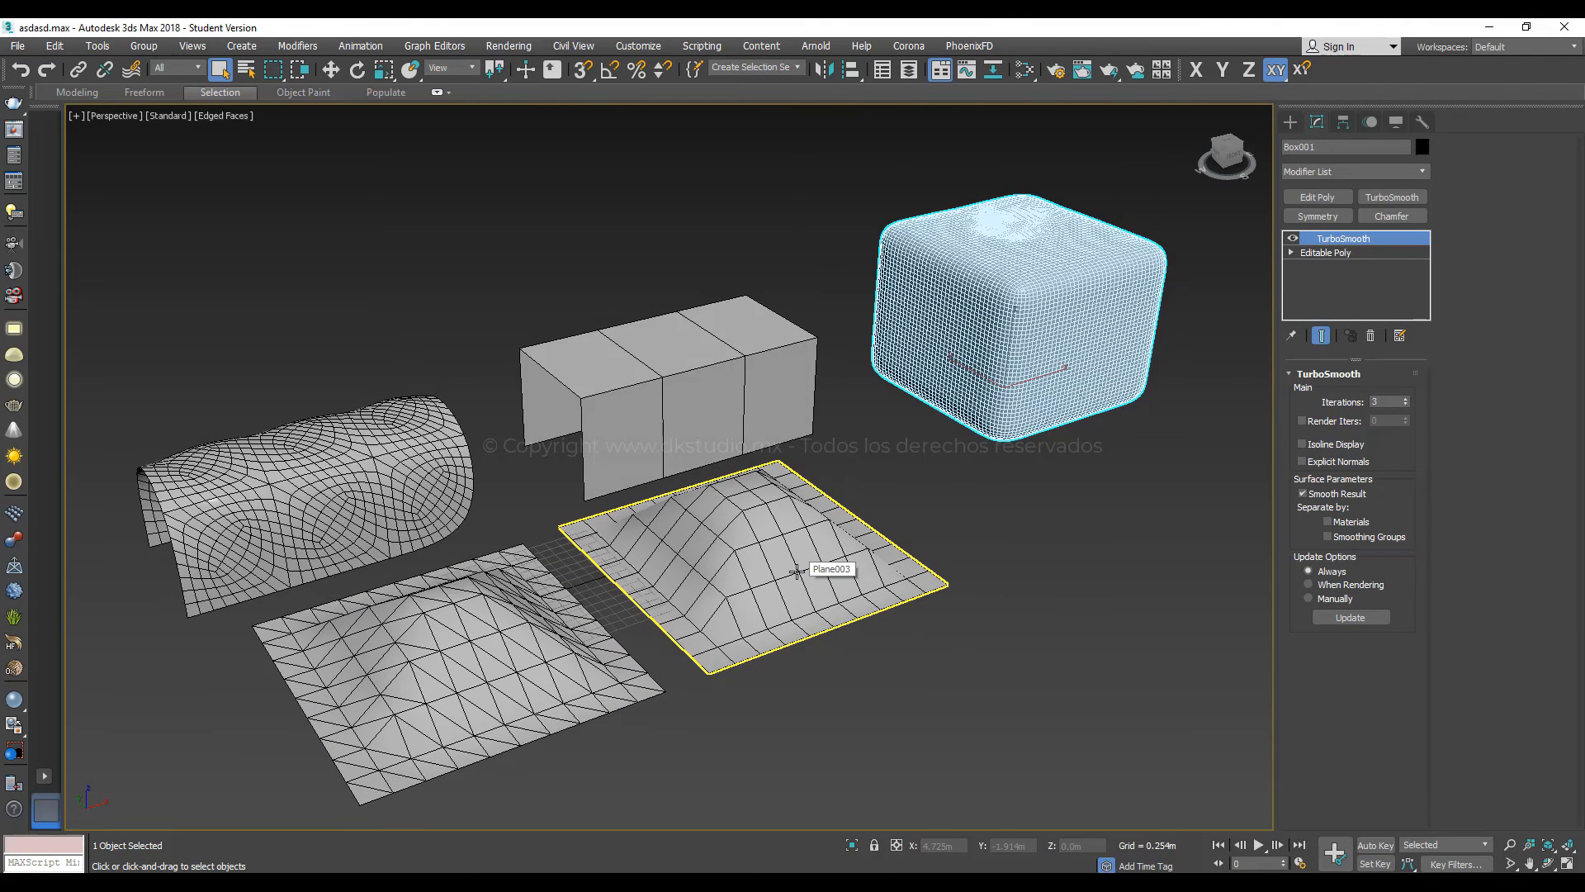